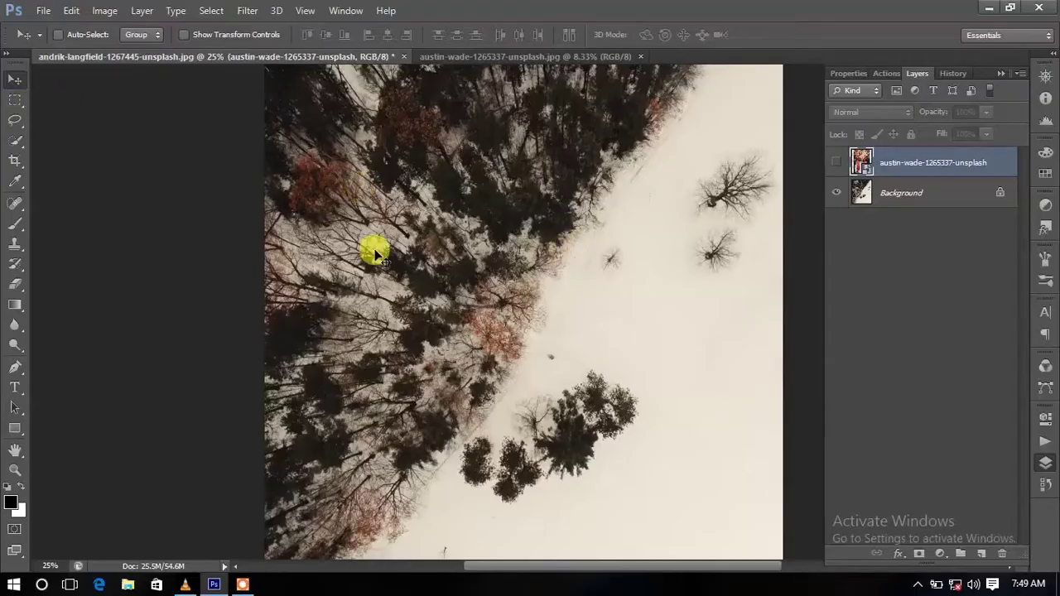
- Switch to the austin-wade portrait document and select the Pen tool
{"action": "scroll", "coordinate": [608, 211], "scroll_direction": "down", "scroll_amount": 2}
{"action": "scroll", "coordinate": [609, 211], "scroll_direction": "up", "scroll_amount": 1}
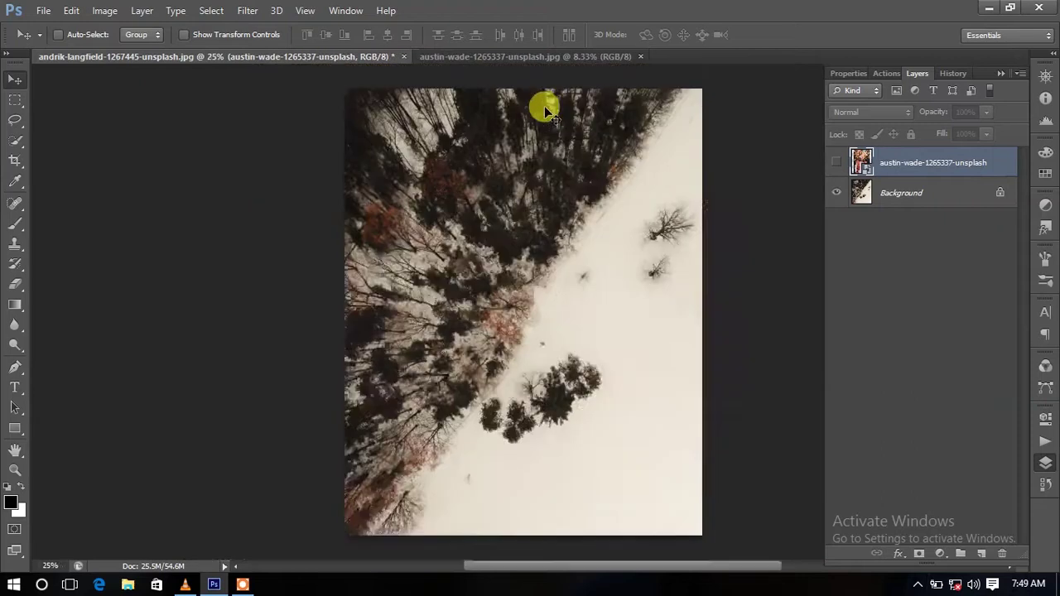
{"action": "left_click", "coordinate": [565, 58]}
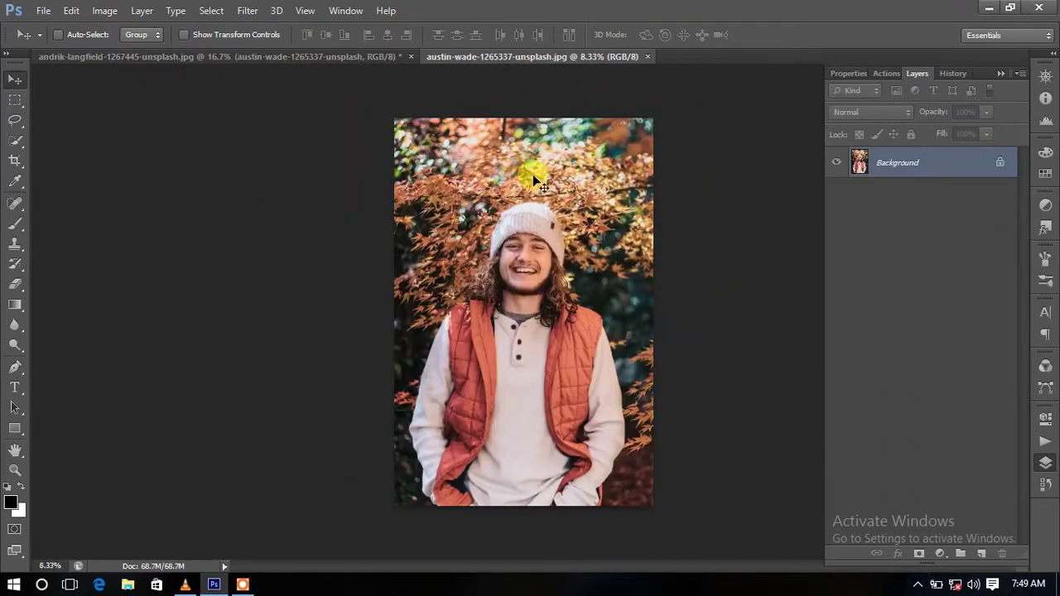
{"action": "left_click", "coordinate": [15, 371]}
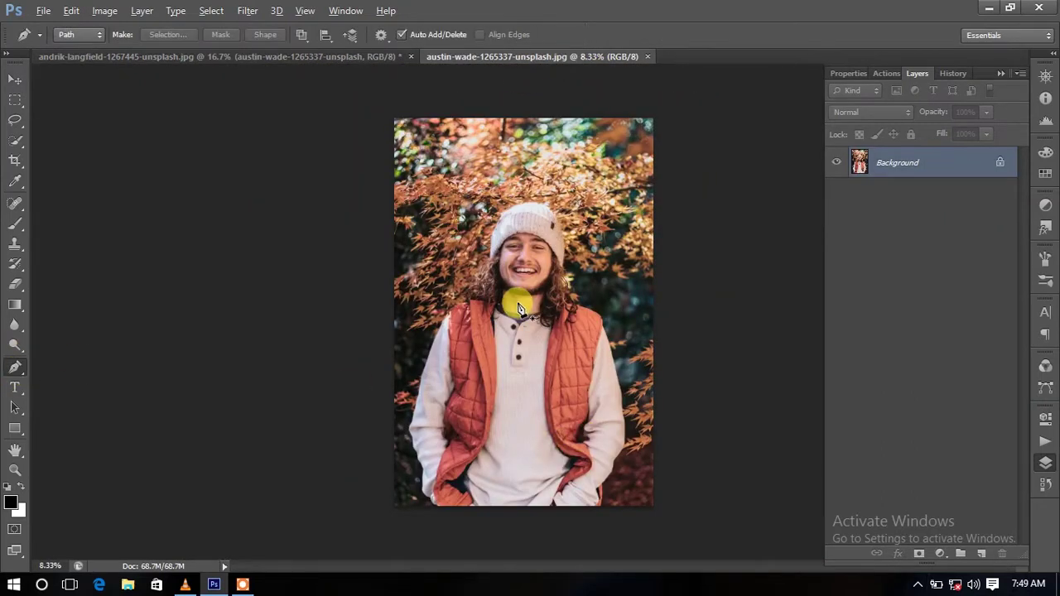
- Zoom in and duplicate the portrait's Background layer
{"action": "scroll", "coordinate": [518, 303], "scroll_direction": "up", "scroll_amount": 2}
{"action": "scroll", "coordinate": [518, 306], "scroll_direction": "up", "scroll_amount": 2}
{"action": "scroll", "coordinate": [517, 305], "scroll_direction": "up", "scroll_amount": 2}
{"action": "scroll", "coordinate": [507, 310], "scroll_direction": "up", "scroll_amount": 1}
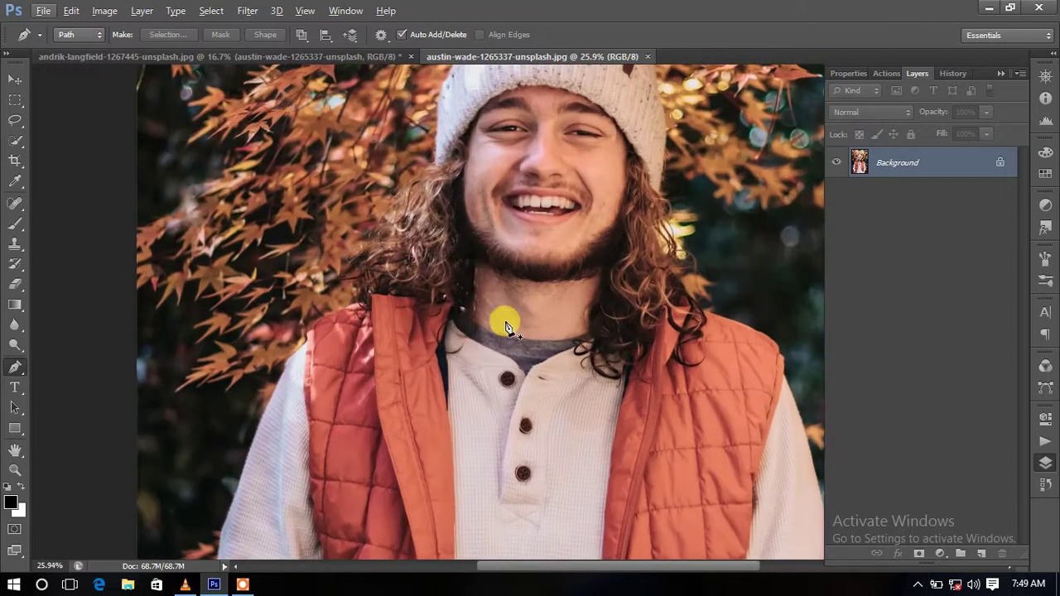
{"action": "scroll", "coordinate": [424, 428], "scroll_direction": "up", "scroll_amount": 2}
{"action": "left_click_drag", "start_coordinate": [900, 163], "coordinate": [982, 553]}
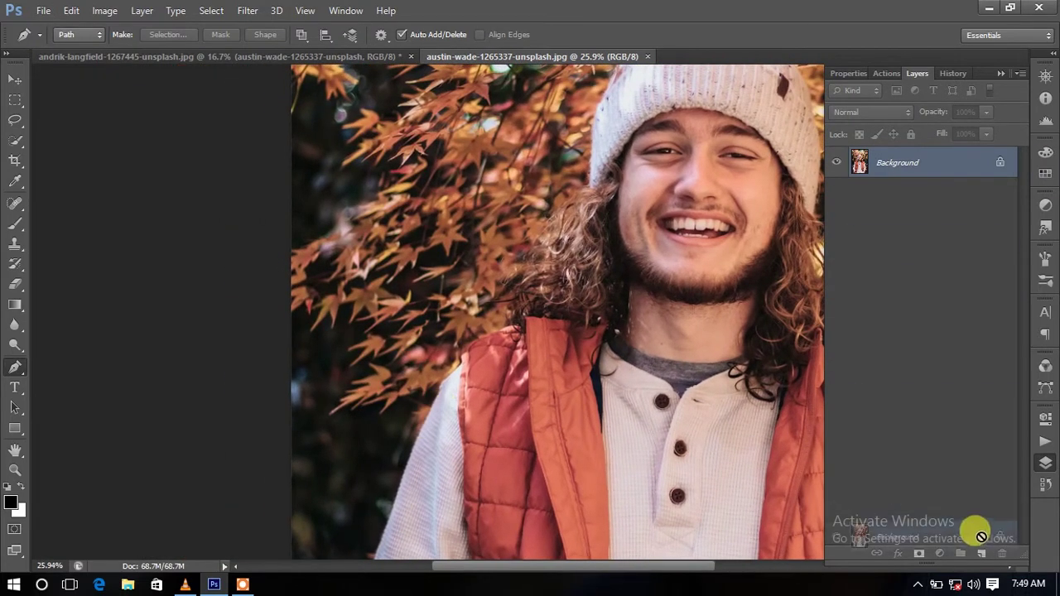
- Start the pen path on the jacket edge and trace it over the top of the hat
{"action": "left_click", "coordinate": [412, 455]}
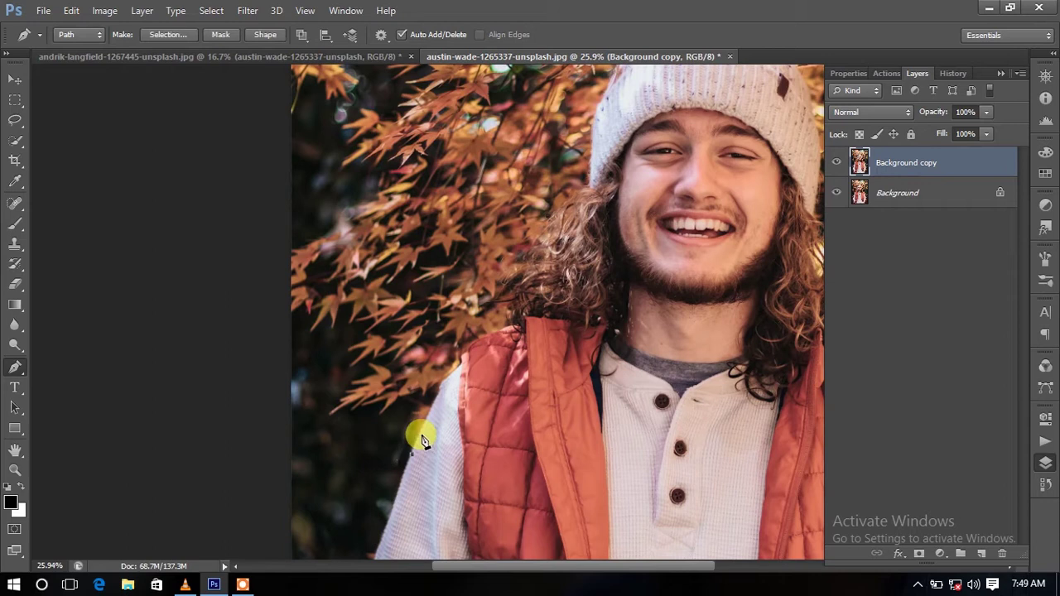
{"action": "left_click", "coordinate": [520, 320]}
{"action": "mouse_move", "coordinate": [536, 278]}
{"action": "left_mouse_down"}
{"action": "mouse_move", "coordinate": [505, 360]}
{"action": "mouse_move", "coordinate": [475, 348]}
{"action": "left_mouse_up"}
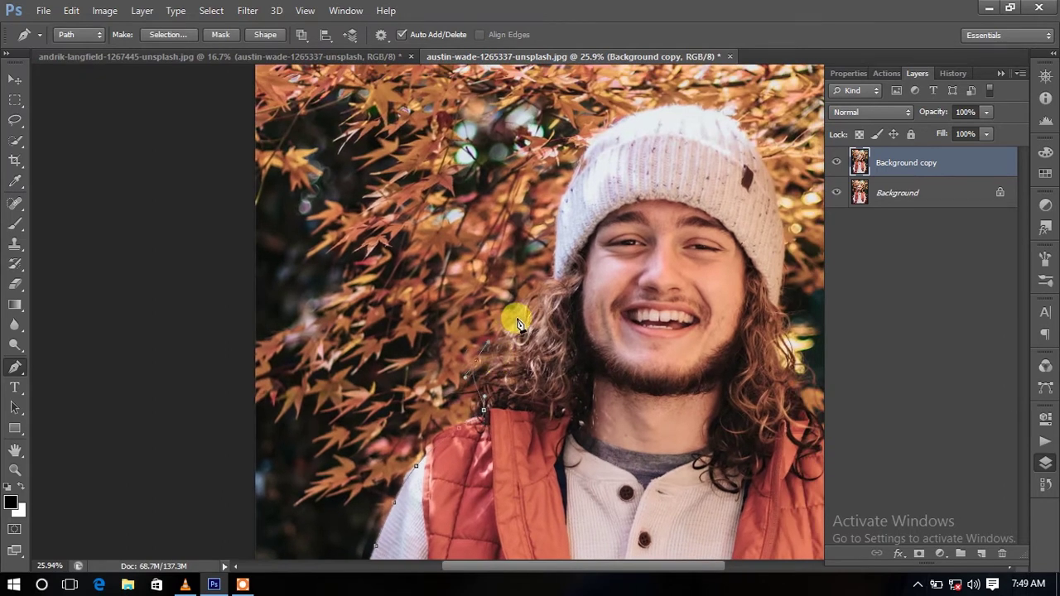
{"action": "left_click_drag", "start_coordinate": [556, 326], "coordinate": [530, 393]}
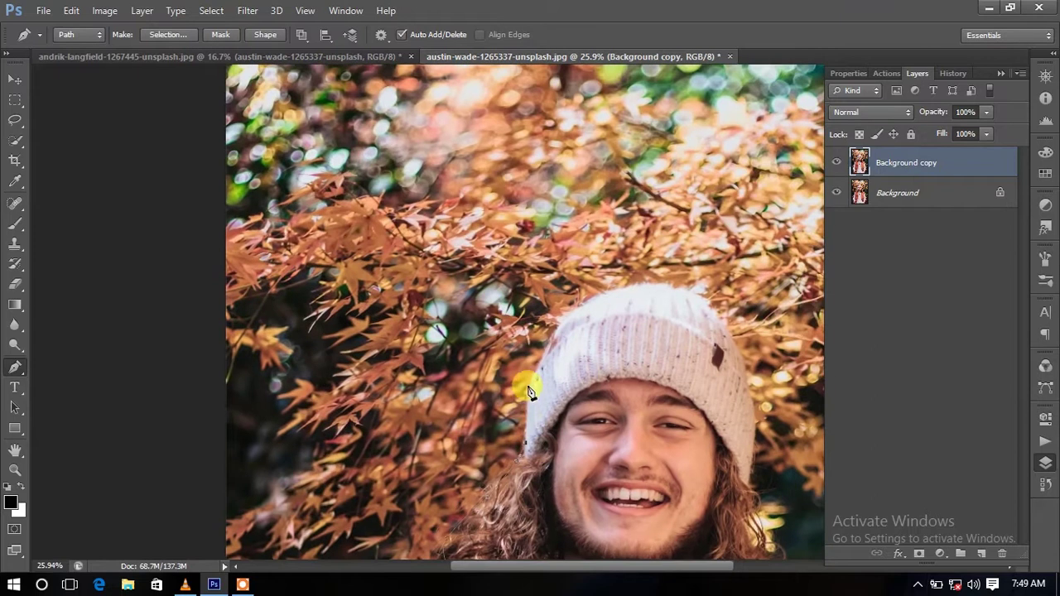
{"action": "left_click", "coordinate": [541, 358]}
{"action": "left_click", "coordinate": [727, 328]}
- Continue the path down the right hair edge, vest shoulder and bottom of the figure
{"action": "mouse_move", "coordinate": [699, 443]}
{"action": "left_mouse_down"}
{"action": "mouse_move", "coordinate": [631, 339]}
{"action": "mouse_move", "coordinate": [527, 229]}
{"action": "left_mouse_up"}
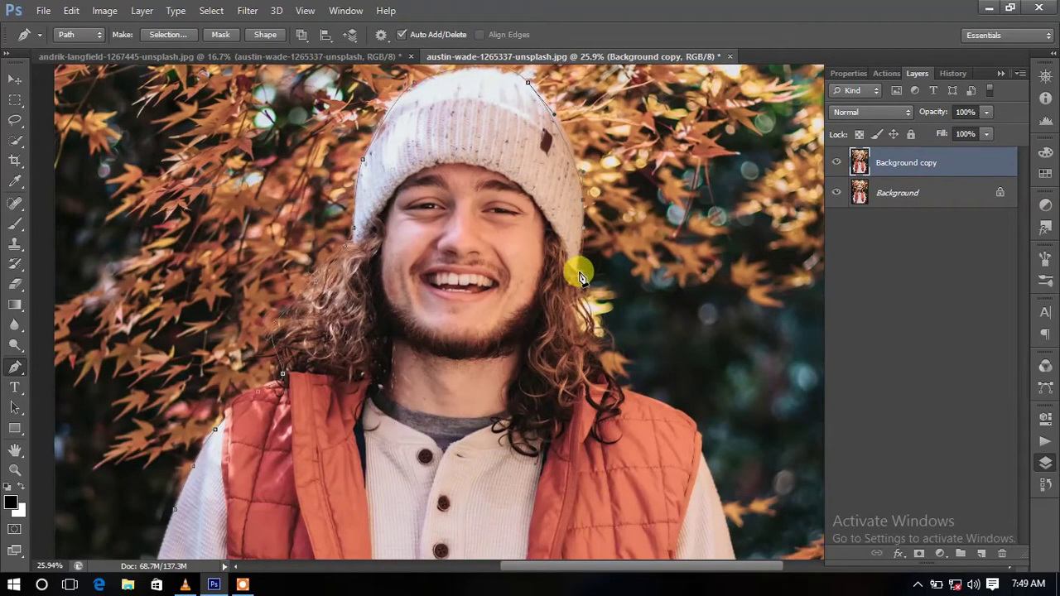
{"action": "left_click", "coordinate": [598, 353]}
{"action": "left_click", "coordinate": [613, 379]}
{"action": "left_click", "coordinate": [691, 419]}
{"action": "left_click_drag", "start_coordinate": [709, 510], "coordinate": [575, 372]}
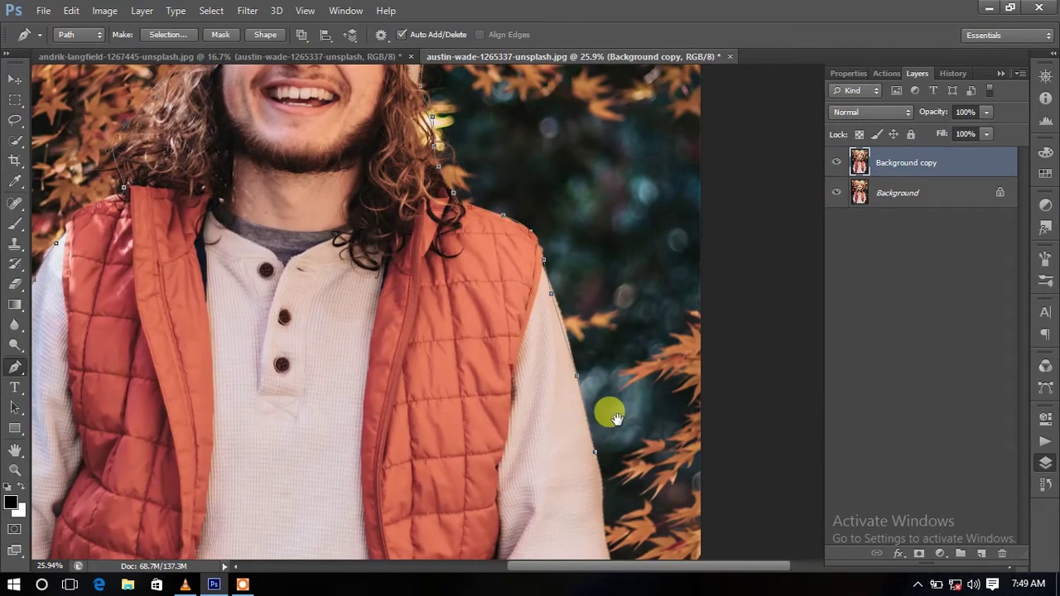
{"action": "scroll", "coordinate": [611, 412], "scroll_direction": "left", "scroll_amount": 5}
{"action": "left_click", "coordinate": [160, 463]}
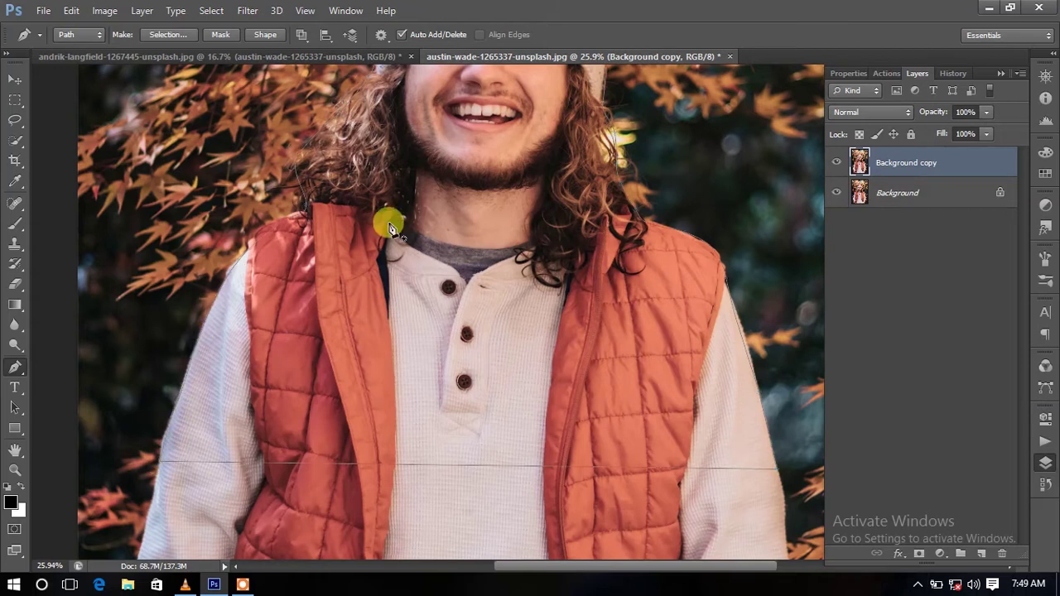
{"action": "left_click_drag", "start_coordinate": [481, 146], "coordinate": [485, 373]}
{"action": "right_click", "coordinate": [485, 374]}
- Make a 0-pixel-feather selection from the path and open Refine Edge
{"action": "left_click", "coordinate": [525, 292]}
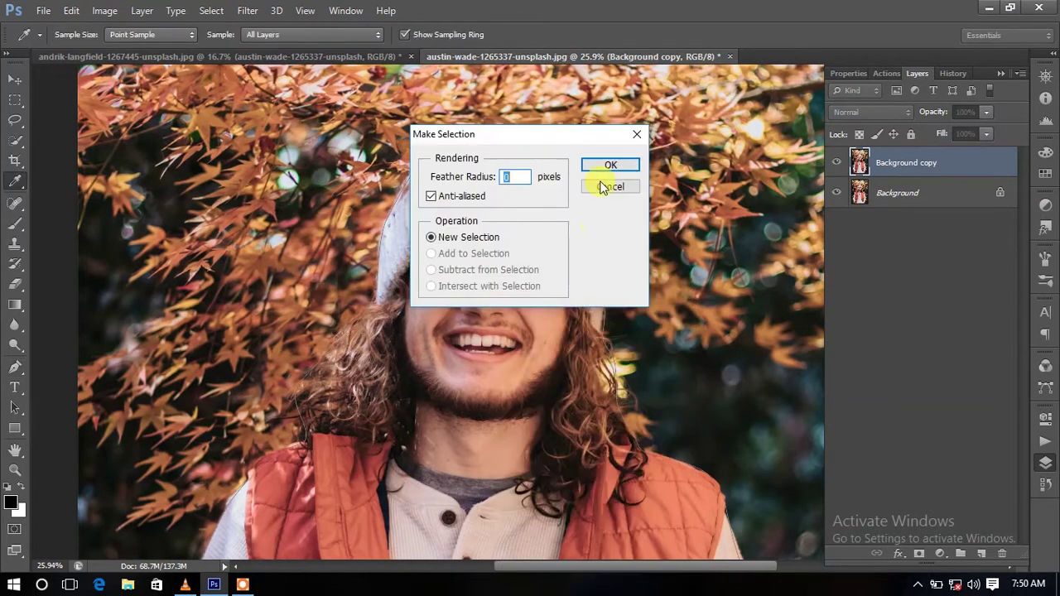
{"action": "left_click", "coordinate": [612, 166]}
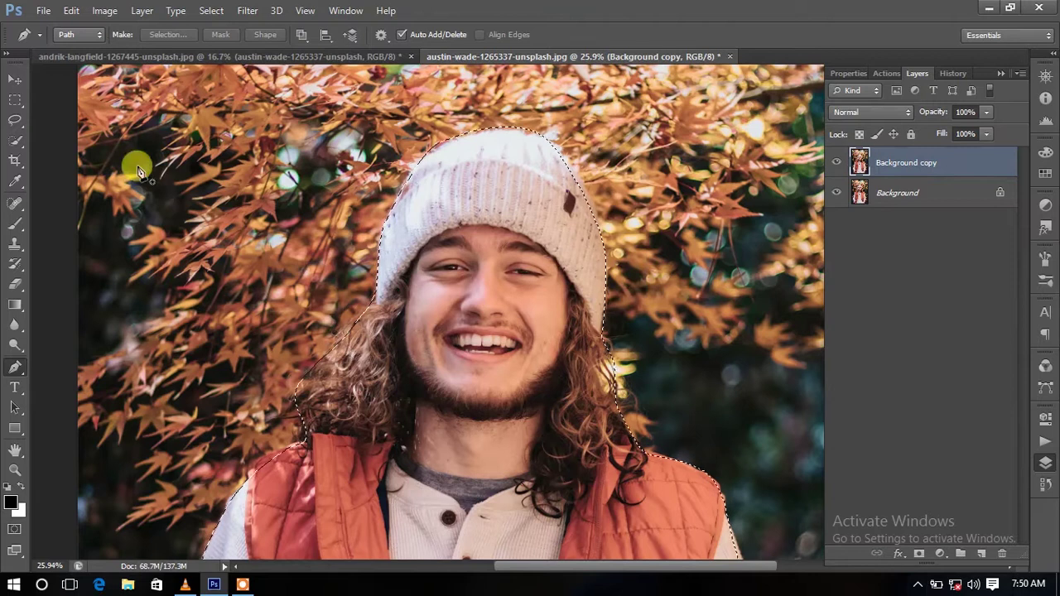
{"action": "left_click", "coordinate": [16, 121]}
{"action": "left_click", "coordinate": [336, 34]}
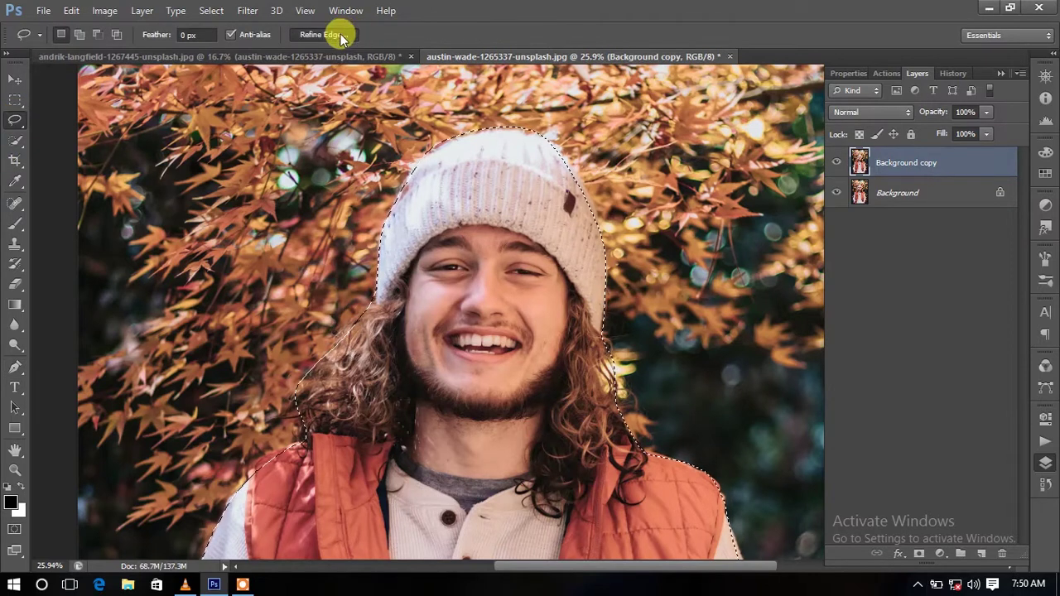
{"action": "left_click_drag", "start_coordinate": [544, 75], "coordinate": [675, 167]}
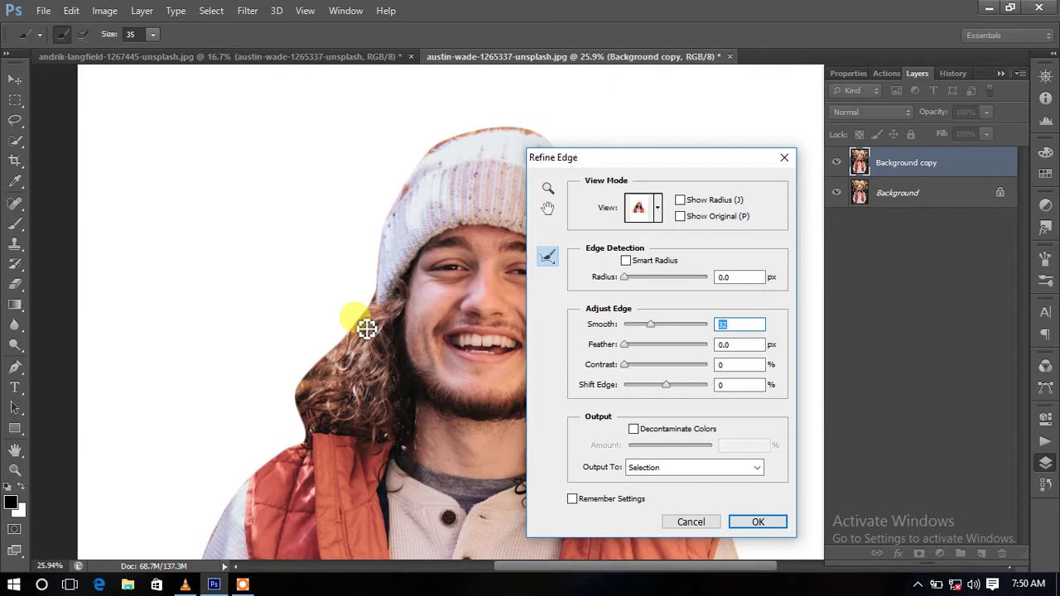
- Refine the left and right hair edges with a size-60 brush, Smooth 32, and accept
{"action": "left_click_drag", "start_coordinate": [120, 41], "coordinate": [150, 33]}
{"action": "left_click", "coordinate": [152, 34]}
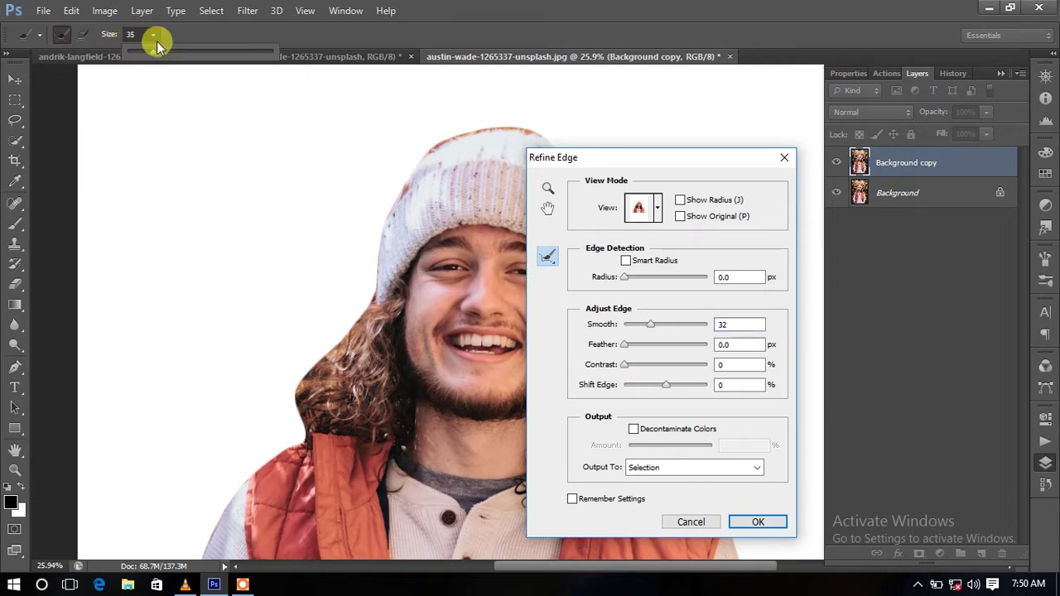
{"action": "left_click_drag", "start_coordinate": [391, 324], "coordinate": [371, 468]}
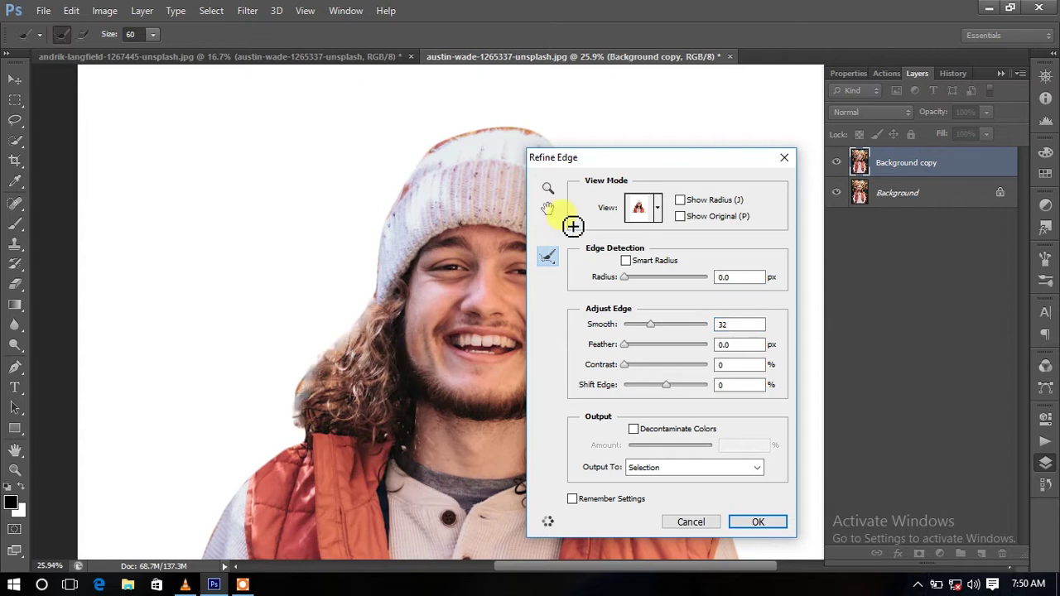
{"action": "left_click_drag", "start_coordinate": [604, 164], "coordinate": [253, 165]}
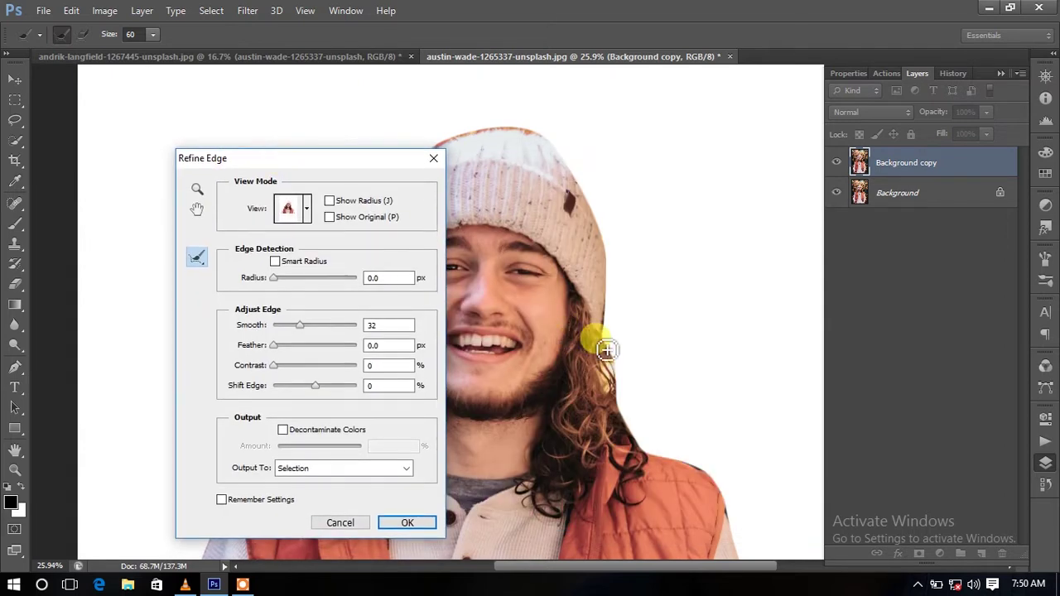
{"action": "left_click_drag", "start_coordinate": [610, 379], "coordinate": [628, 433]}
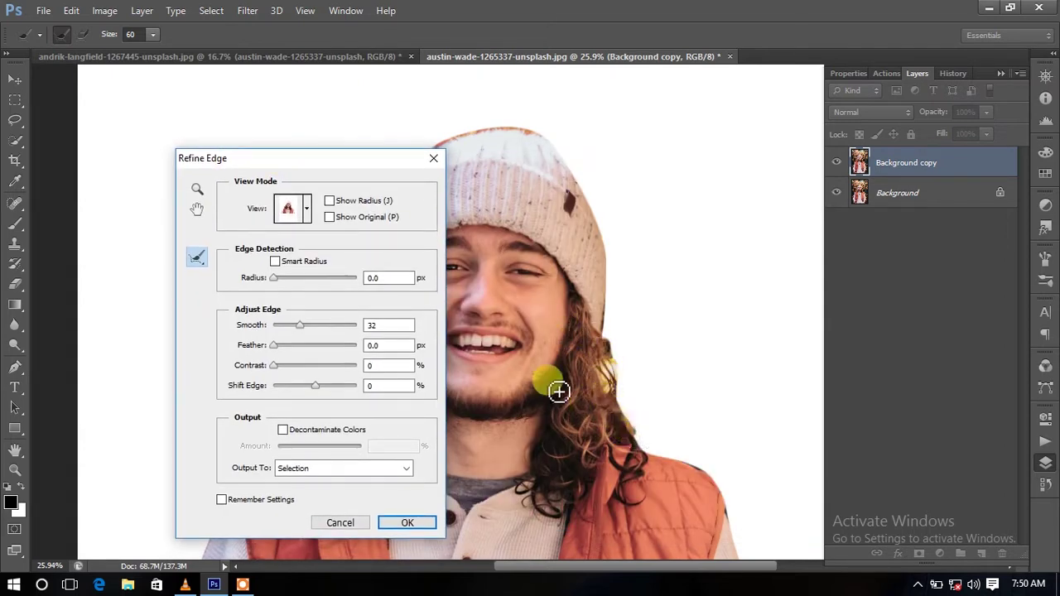
{"action": "left_click_drag", "start_coordinate": [315, 166], "coordinate": [343, 138]}
{"action": "left_click", "coordinate": [434, 494]}
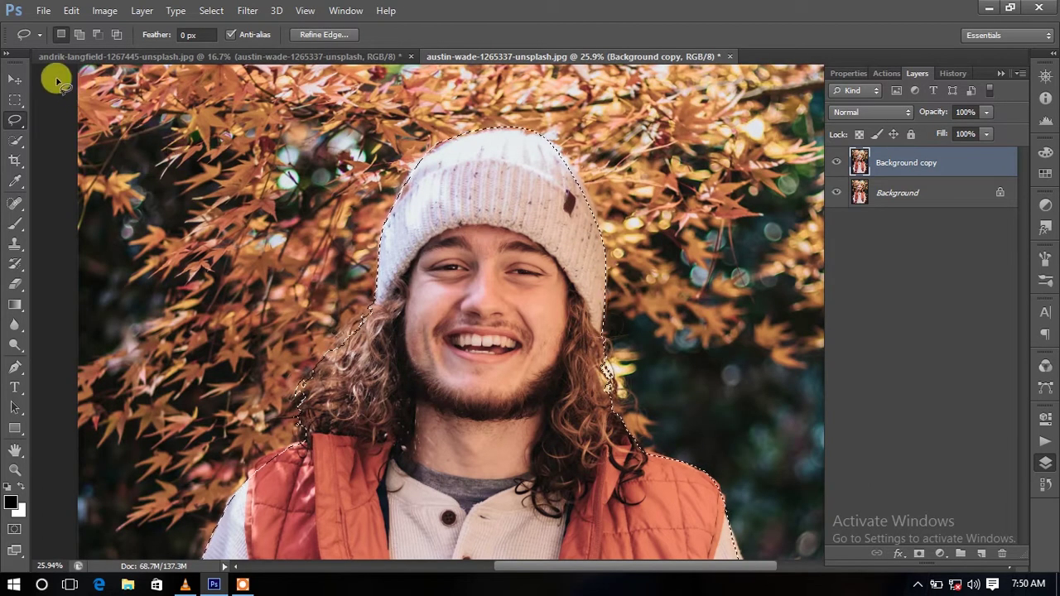
- Copy the selected man to Layer 1 and drag it into the snowy forest document
{"action": "key", "text": "ctrl+j"}
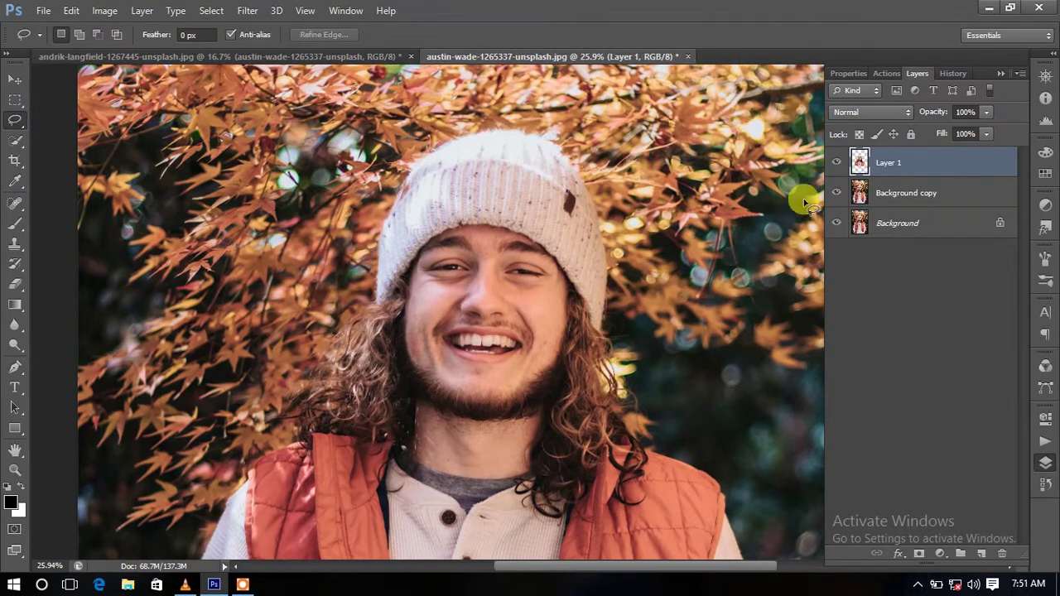
{"action": "left_click", "coordinate": [15, 79]}
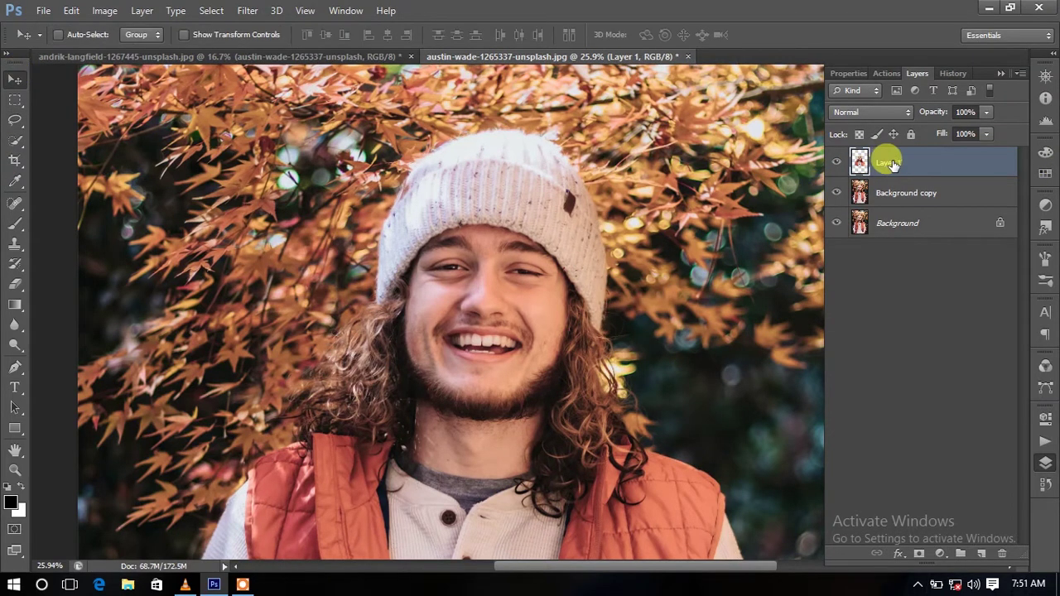
{"action": "mouse_move", "coordinate": [542, 300]}
{"action": "left_mouse_down"}
{"action": "mouse_move", "coordinate": [501, 299]}
{"action": "mouse_move", "coordinate": [512, 313]}
{"action": "left_mouse_up"}
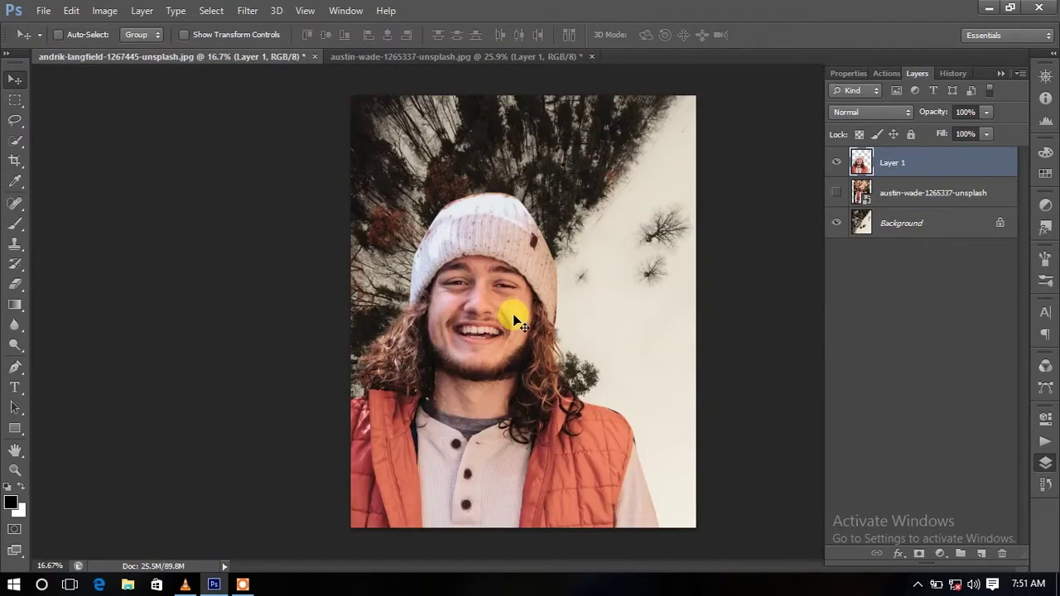
- Position the man near the poster centre and scale him to about 78%
{"action": "key", "text": "ctrl+t"}
{"action": "left_click_drag", "start_coordinate": [535, 372], "coordinate": [579, 326]}
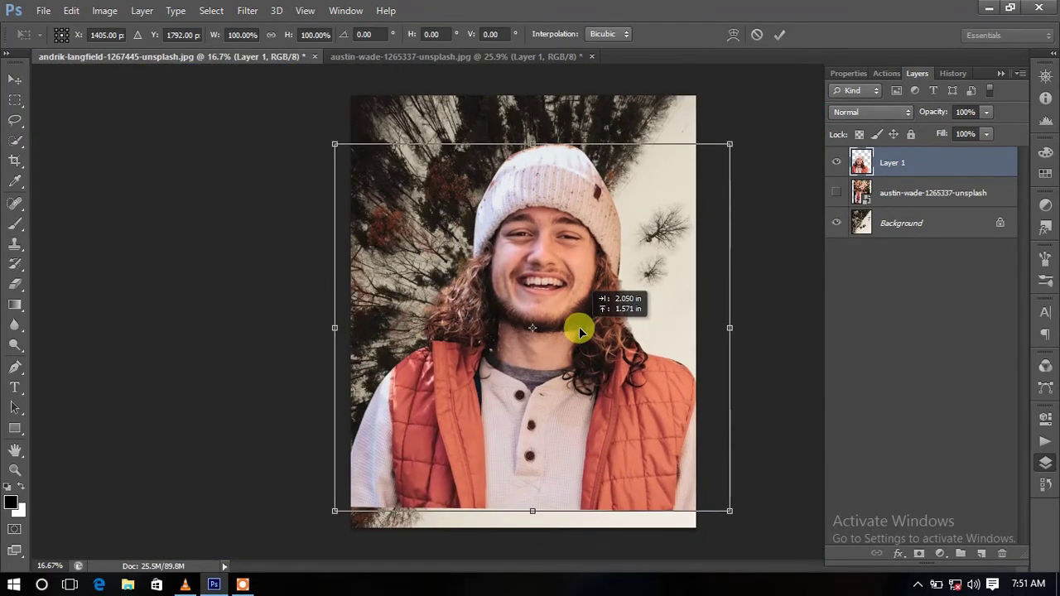
{"action": "left_click_drag", "start_coordinate": [730, 511], "coordinate": [675, 466]}
{"action": "left_click_drag", "start_coordinate": [596, 428], "coordinate": [591, 431]}
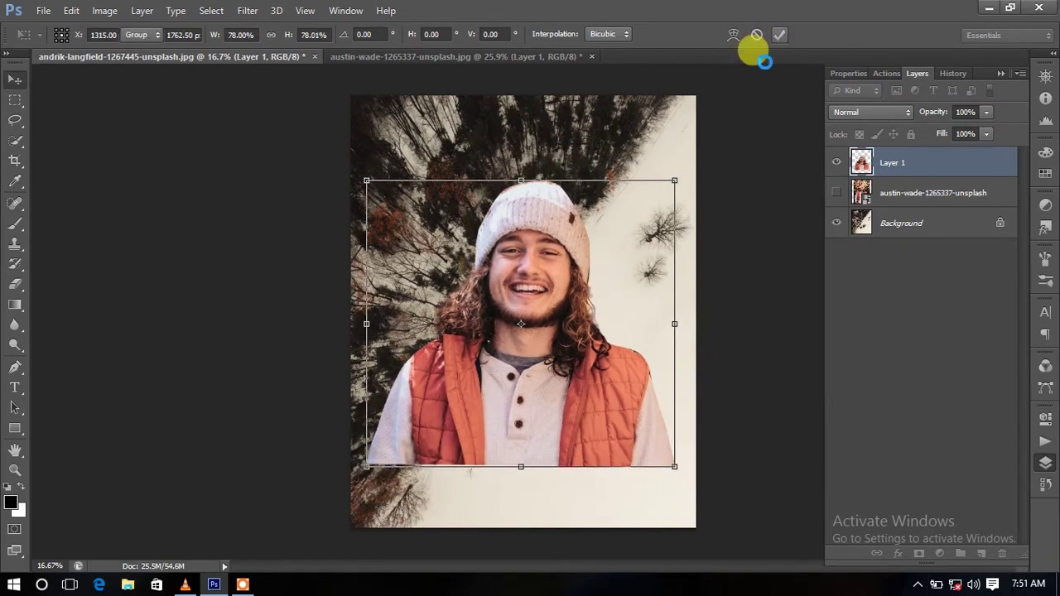
{"action": "left_click", "coordinate": [15, 284]}
- Fade the man's lower arms, vest and shirt into the snow with a large soft eraser
{"action": "right_click", "coordinate": [417, 389]}
{"action": "double_click", "coordinate": [518, 464]}
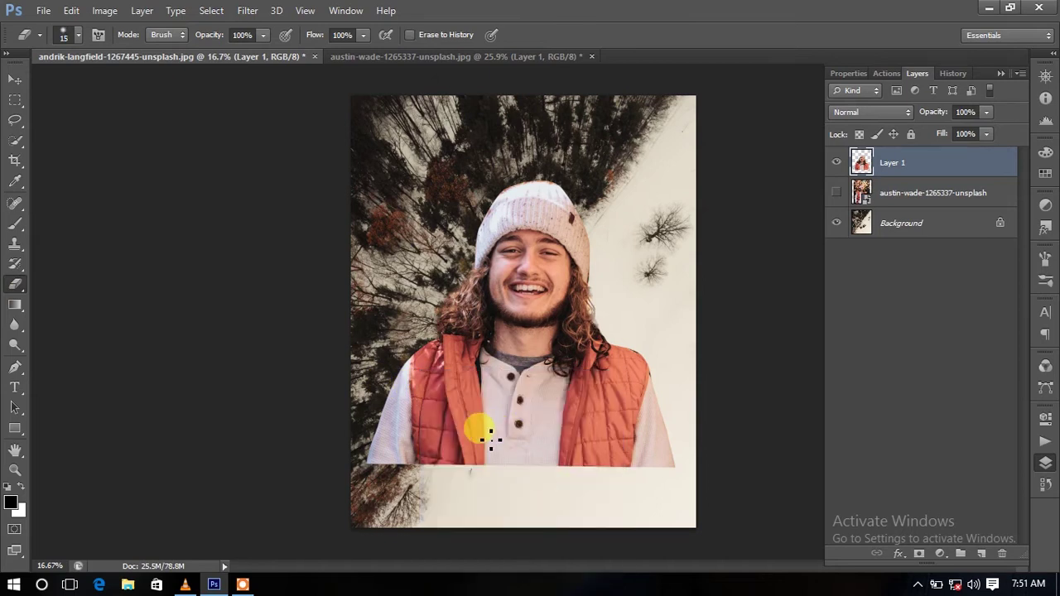
{"action": "key", "text": "bracketright"}
{"action": "key", "text": "bracketright"}
{"action": "key", "text": "bracketright"}
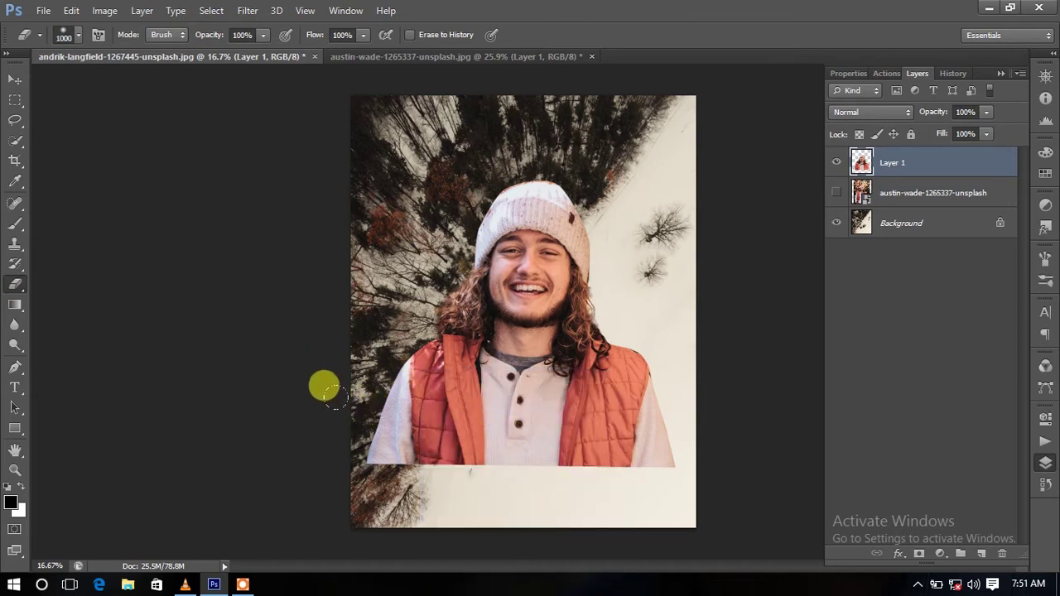
{"action": "left_click_drag", "start_coordinate": [324, 379], "coordinate": [347, 430]}
{"action": "mouse_move", "coordinate": [324, 379]}
{"action": "left_mouse_down"}
{"action": "mouse_move", "coordinate": [438, 429]}
{"action": "mouse_move", "coordinate": [583, 433]}
{"action": "mouse_move", "coordinate": [700, 294]}
{"action": "left_mouse_up"}
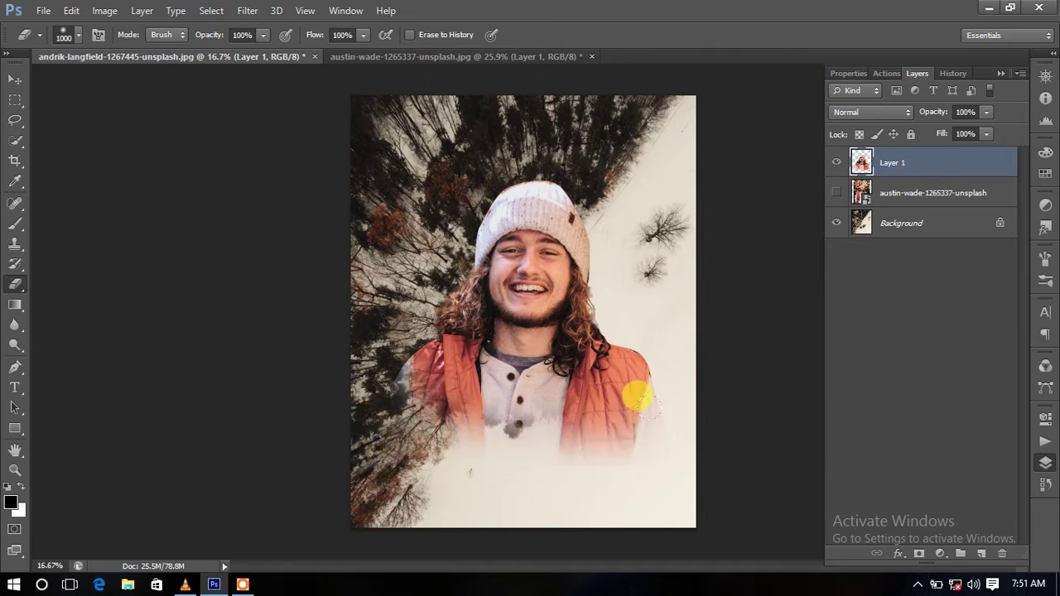
{"action": "mouse_move", "coordinate": [637, 397]}
{"action": "left_mouse_down"}
{"action": "mouse_move", "coordinate": [568, 425]}
{"action": "mouse_move", "coordinate": [634, 374]}
{"action": "left_mouse_up"}
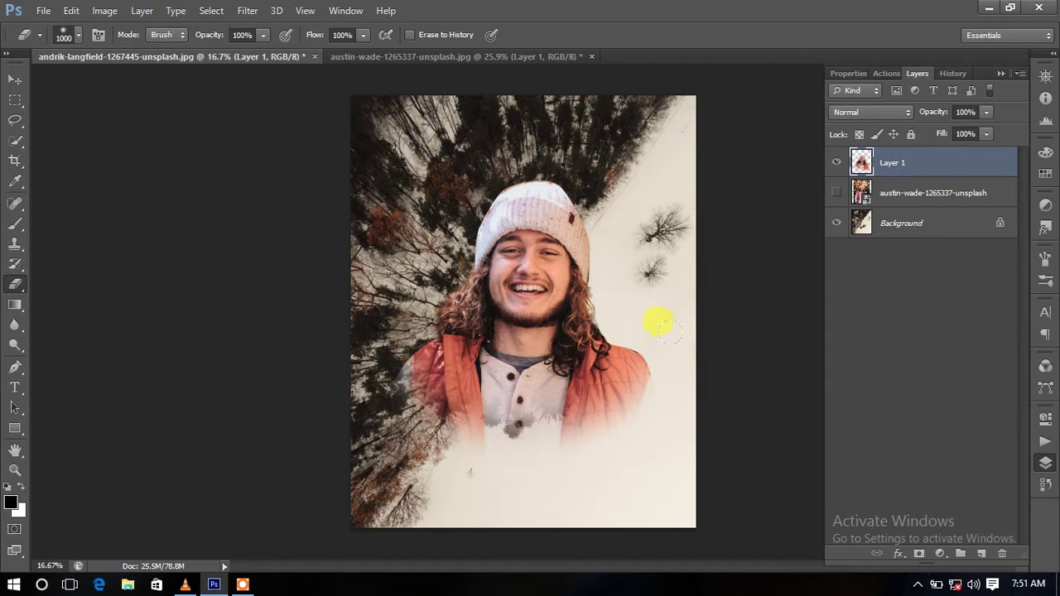
{"action": "key", "text": "bracketleft"}
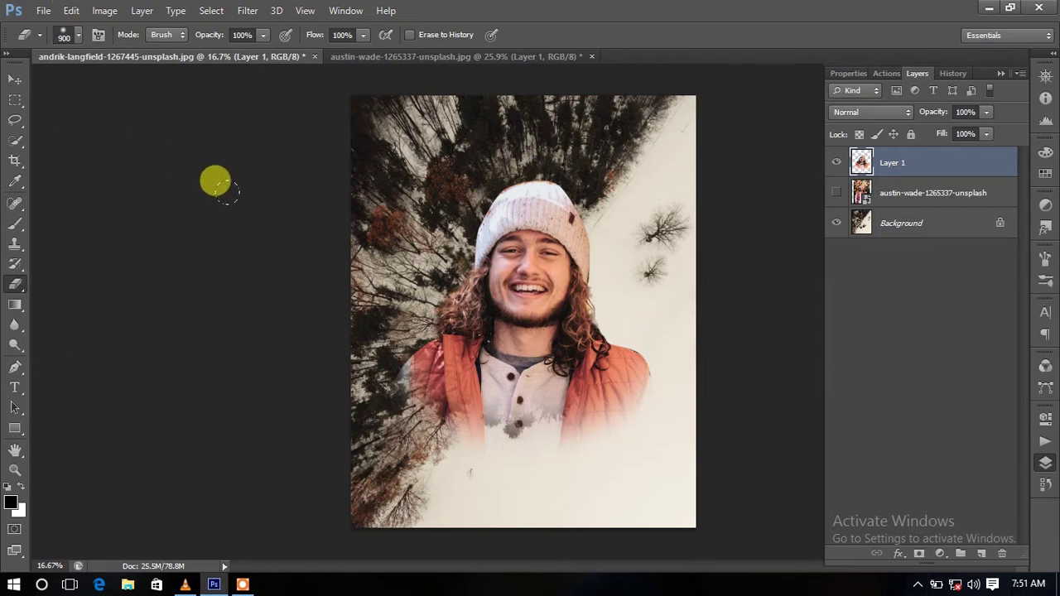
- Nudge the portrait layer slightly upward with Free Transform
{"action": "left_click", "coordinate": [14, 80]}
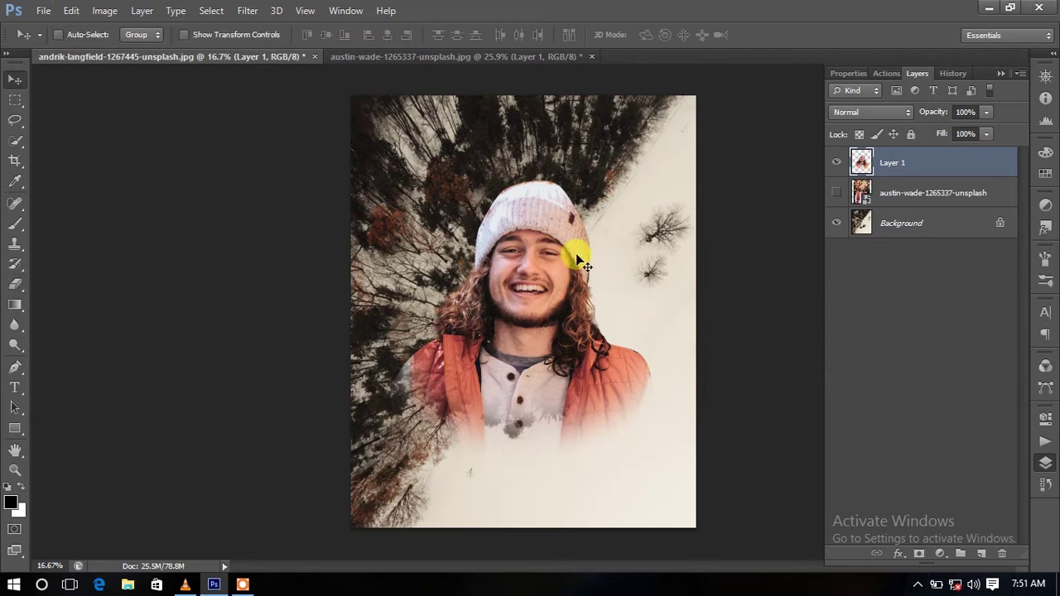
{"action": "key", "text": "ctrl+t"}
{"action": "mouse_move", "coordinate": [584, 290]}
{"action": "left_mouse_down"}
{"action": "mouse_move", "coordinate": [568, 303]}
{"action": "mouse_move", "coordinate": [564, 280]}
{"action": "mouse_move", "coordinate": [560, 288]}
{"action": "left_mouse_up"}
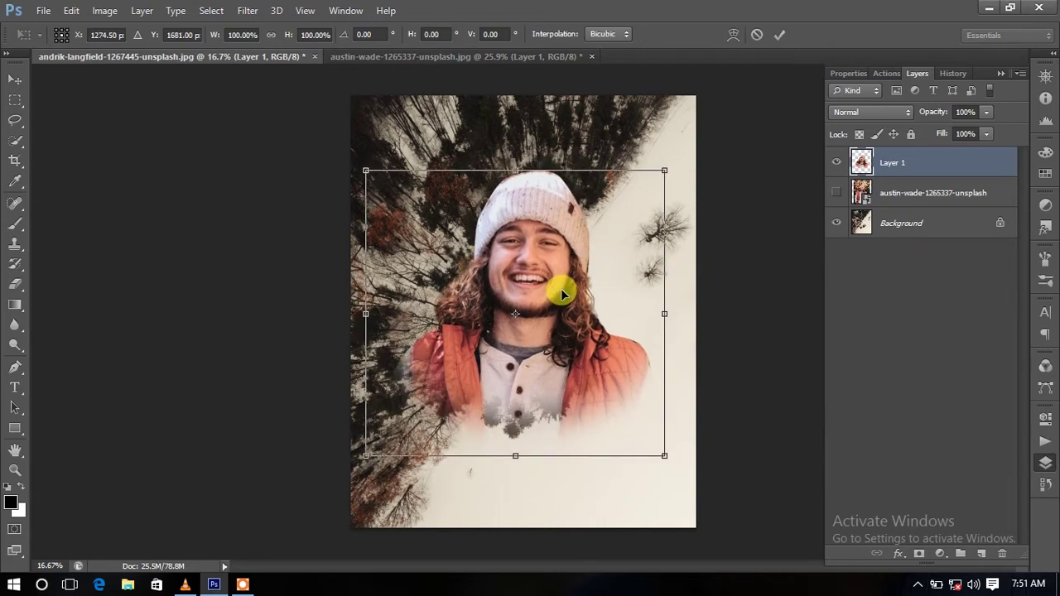
{"action": "key", "text": "Return"}
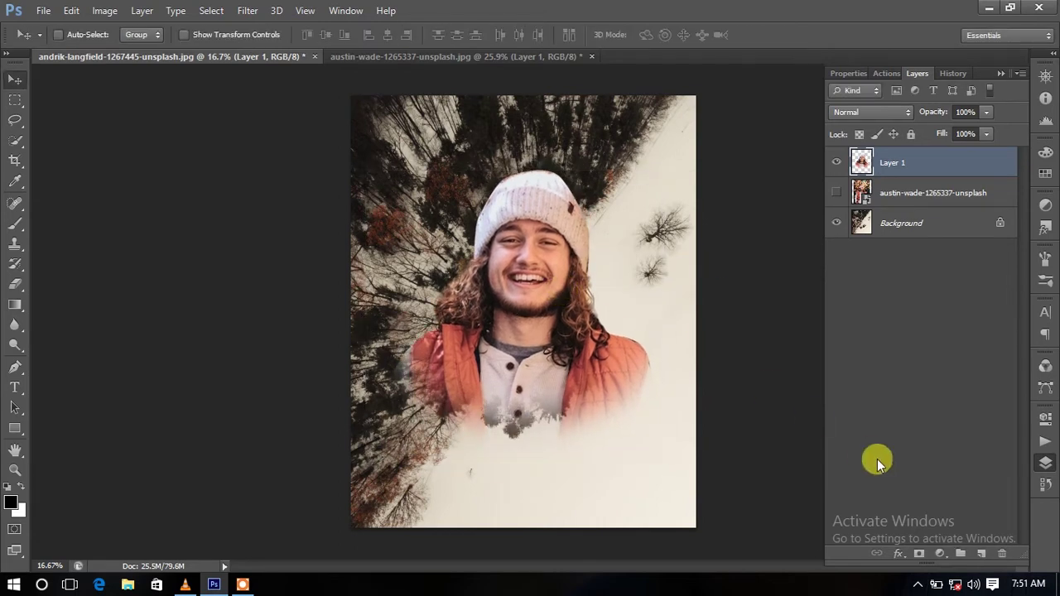
- Add a Gradient Fill layer with both gradient stops set to dark grey
{"action": "left_click", "coordinate": [906, 192]}
{"action": "left_click", "coordinate": [934, 561]}
{"action": "left_click", "coordinate": [911, 233]}
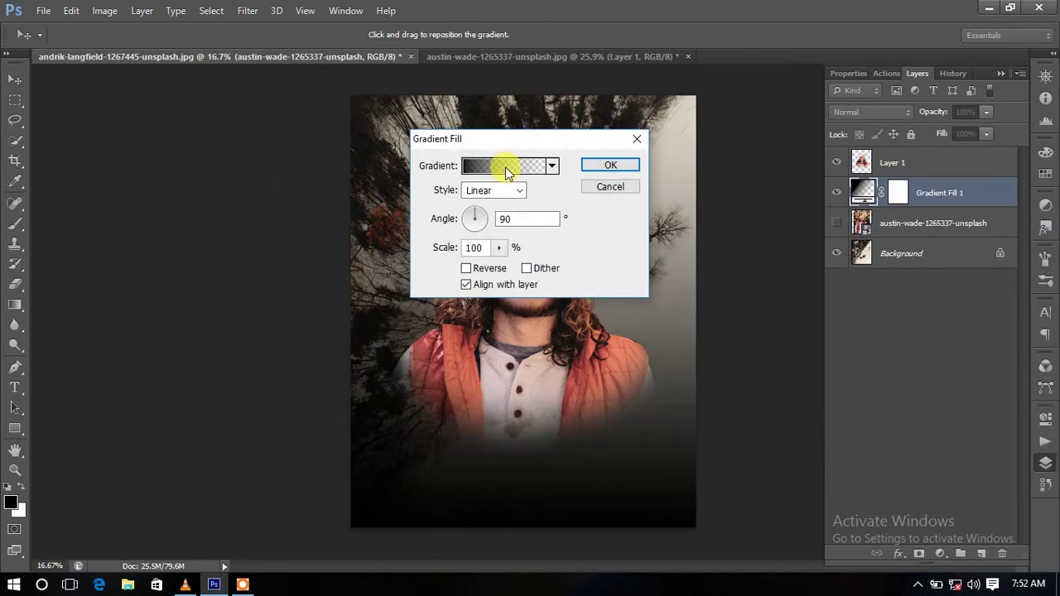
{"action": "left_click", "coordinate": [492, 163]}
{"action": "double_click", "coordinate": [380, 334]}
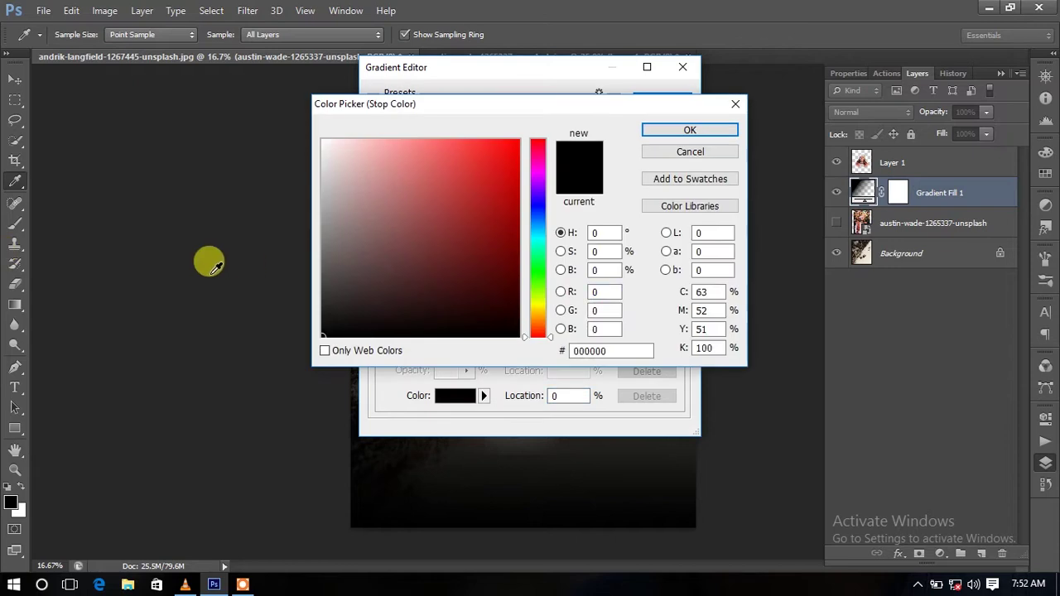
{"action": "left_click", "coordinate": [343, 279]}
{"action": "left_click", "coordinate": [704, 131]}
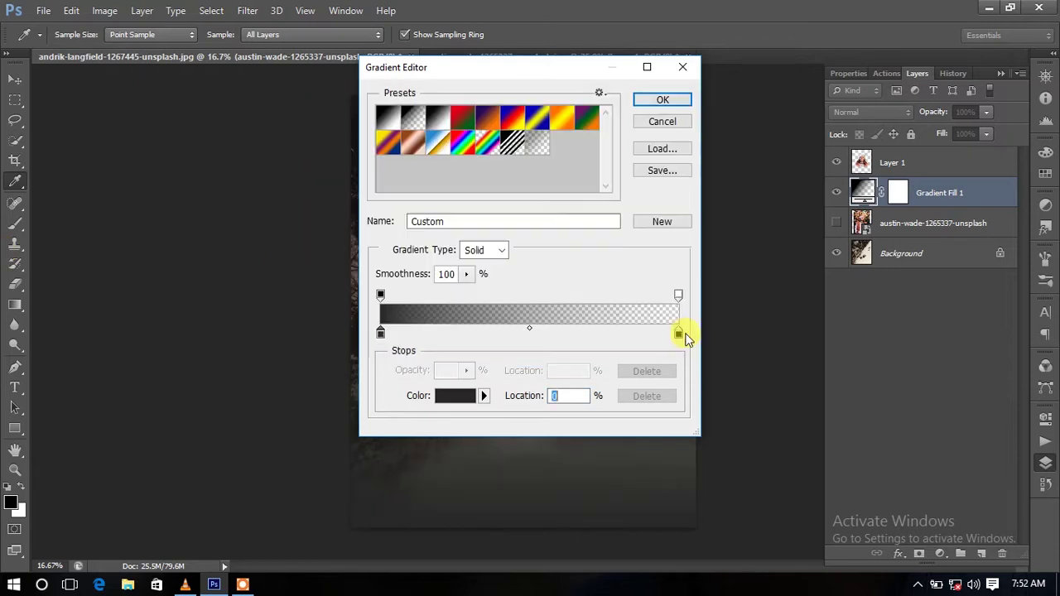
{"action": "double_click", "coordinate": [680, 333]}
{"action": "left_click", "coordinate": [322, 299]}
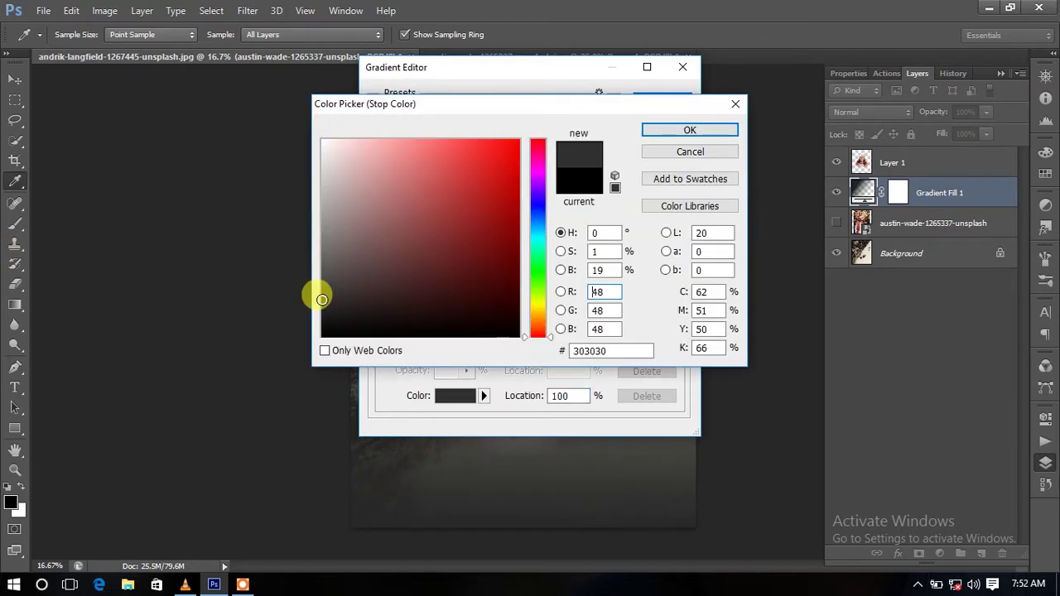
{"action": "left_click", "coordinate": [320, 311]}
{"action": "left_click", "coordinate": [669, 130]}
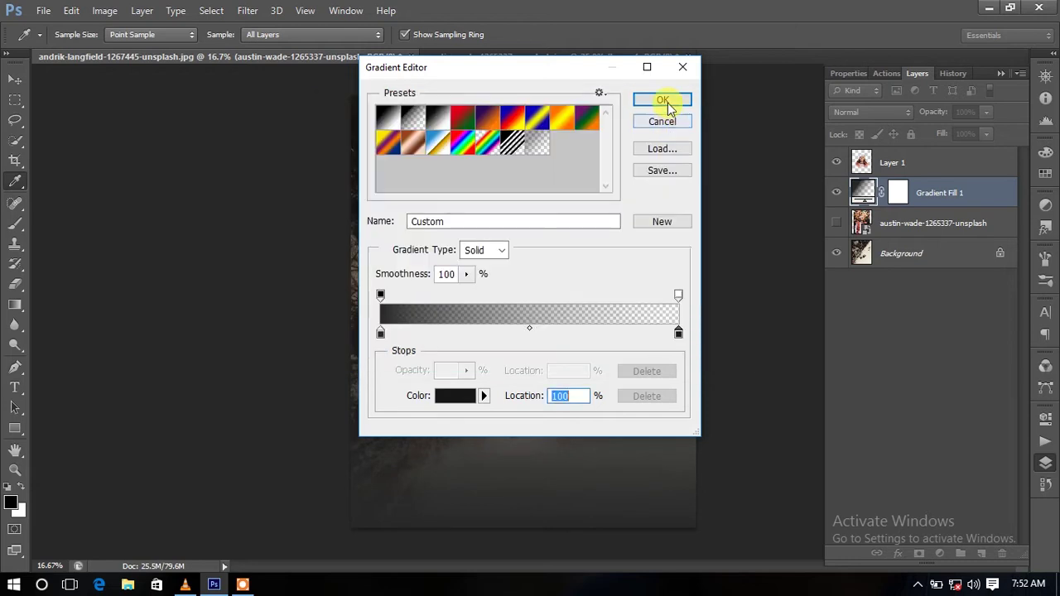
{"action": "left_click", "coordinate": [667, 106]}
- Reverse the gradient, make it radial, and recentre the vignette over the portrait
{"action": "left_click_drag", "start_coordinate": [607, 141], "coordinate": [789, 139]}
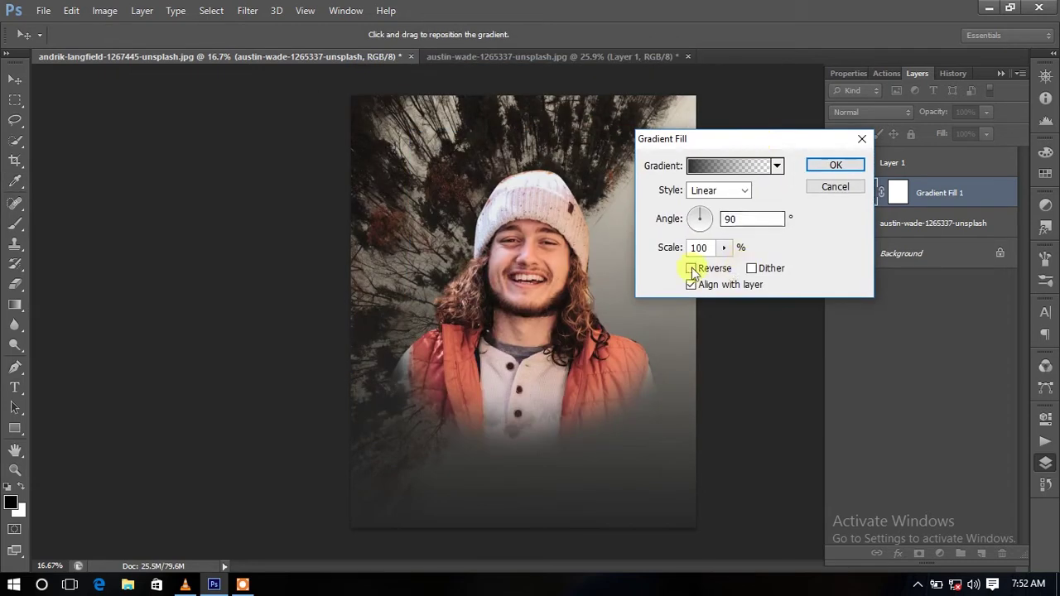
{"action": "left_click", "coordinate": [690, 269]}
{"action": "left_click", "coordinate": [717, 190]}
{"action": "left_click", "coordinate": [717, 217]}
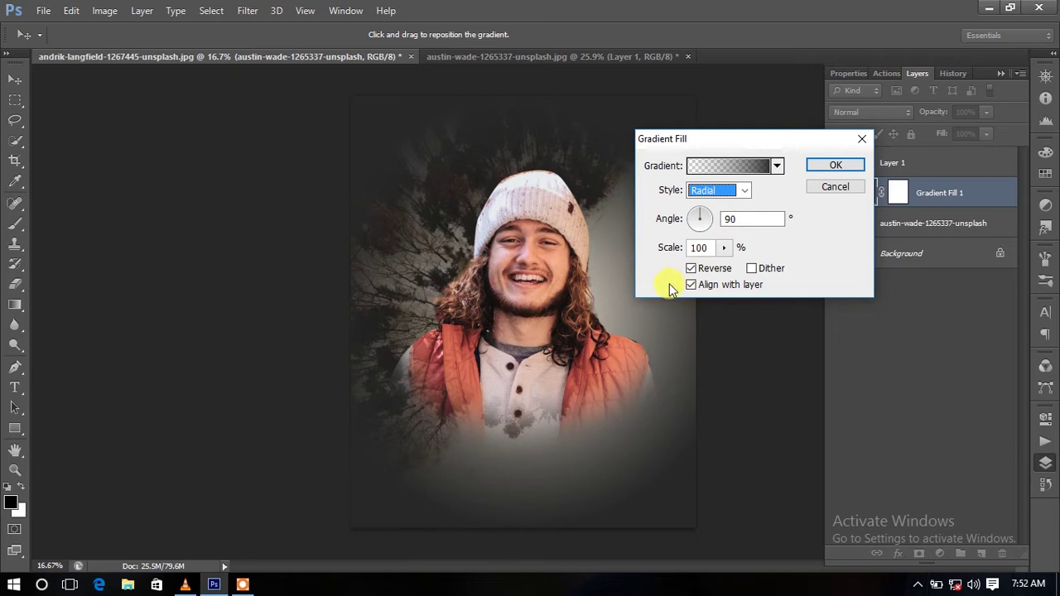
{"action": "left_click_drag", "start_coordinate": [539, 265], "coordinate": [542, 320]}
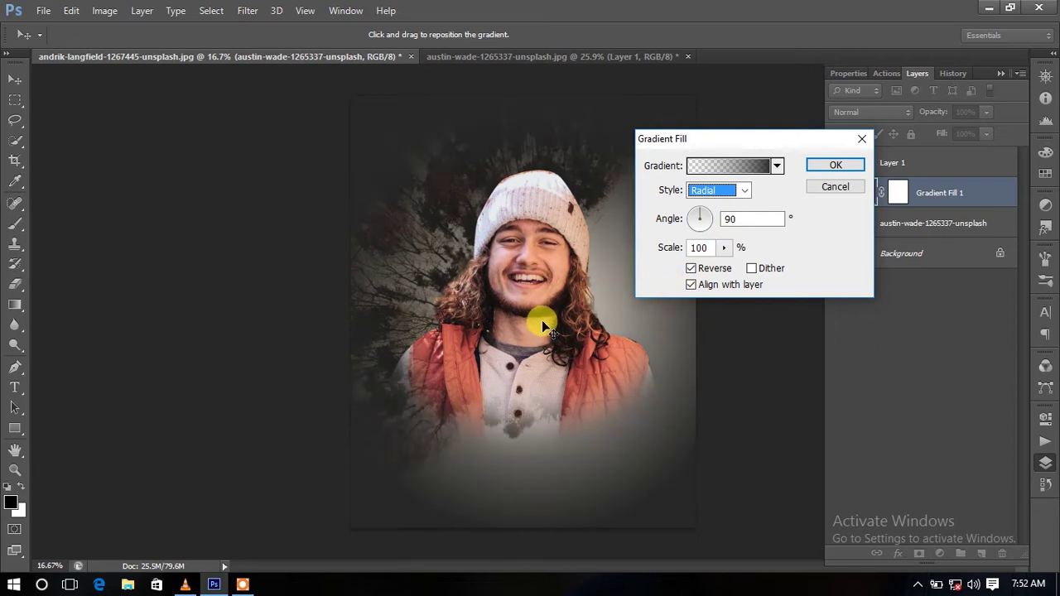
{"action": "left_click", "coordinate": [831, 165]}
- Set Gradient Fill 1 to 83% opacity and reselect the portrait Layer 1
{"action": "left_click", "coordinate": [987, 113]}
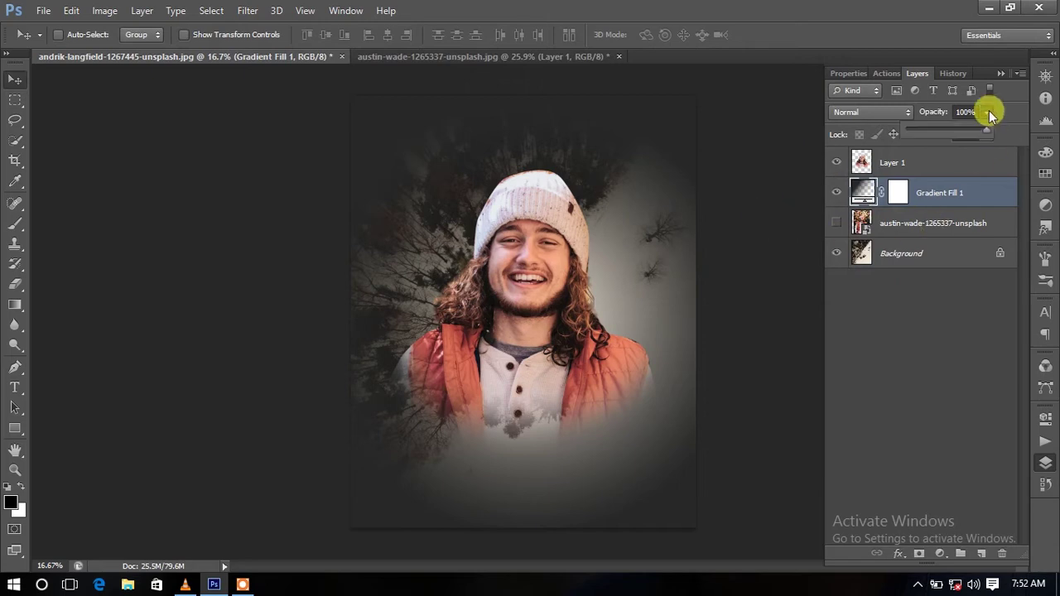
{"action": "left_click_drag", "start_coordinate": [969, 130], "coordinate": [974, 130]}
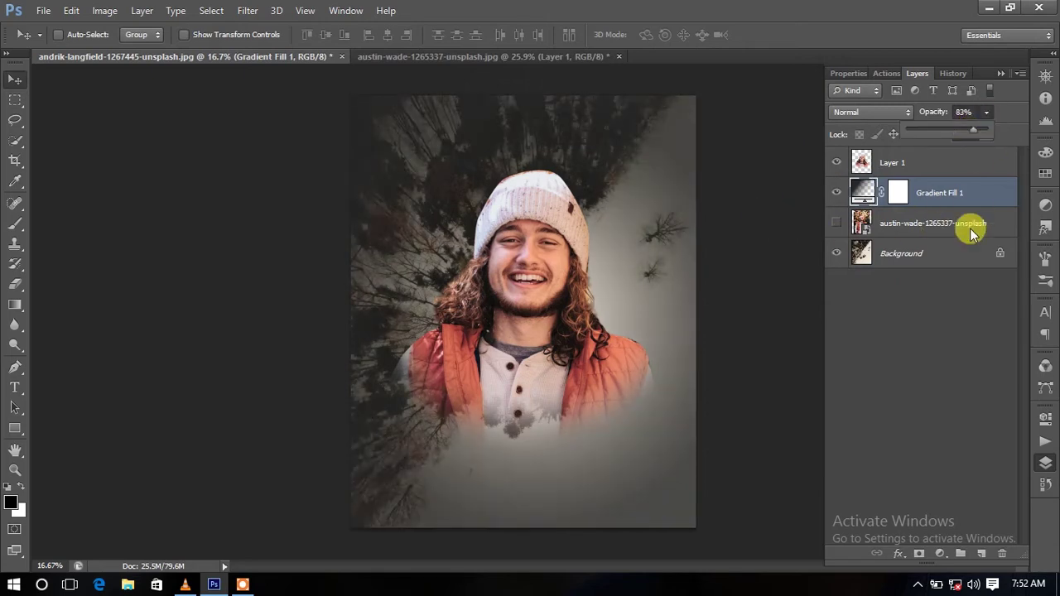
{"action": "left_click", "coordinate": [937, 229]}
{"action": "left_click", "coordinate": [928, 192]}
{"action": "left_click", "coordinate": [925, 162]}
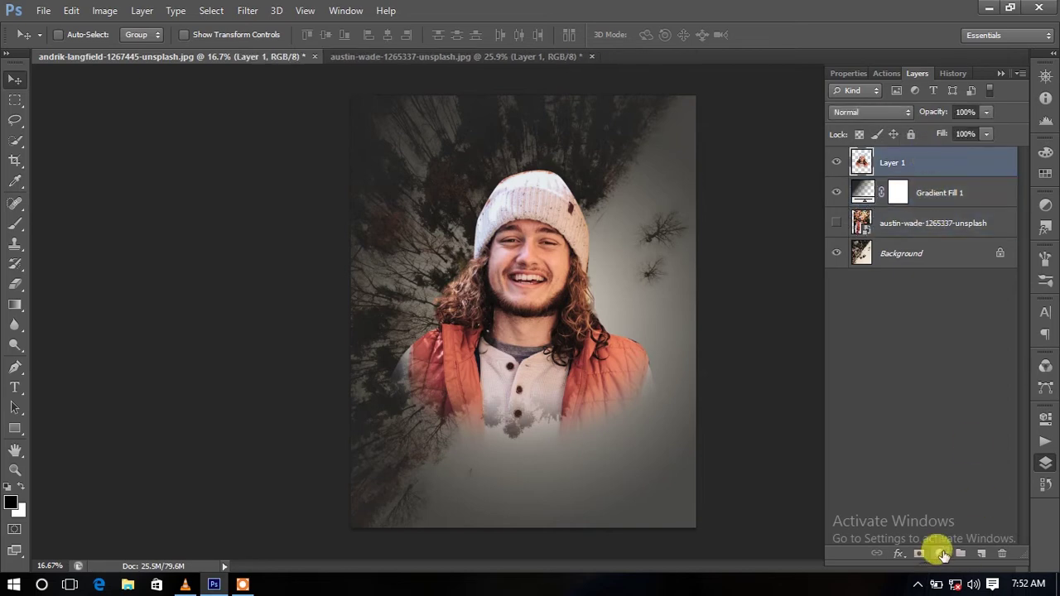
- Add a Color Balance clipped to the portrait: Cyan -38, Magenta -12, Yellow -22
{"action": "left_click", "coordinate": [943, 555]}
{"action": "left_click", "coordinate": [944, 378]}
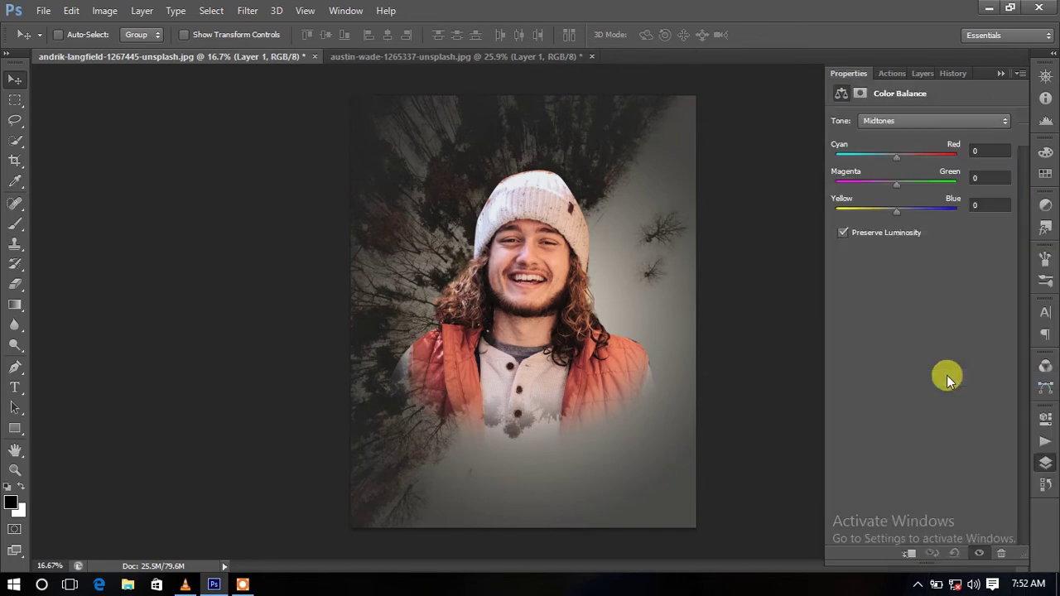
{"action": "left_click", "coordinate": [909, 554]}
{"action": "left_click_drag", "start_coordinate": [884, 160], "coordinate": [874, 170]}
{"action": "left_click", "coordinate": [883, 181]}
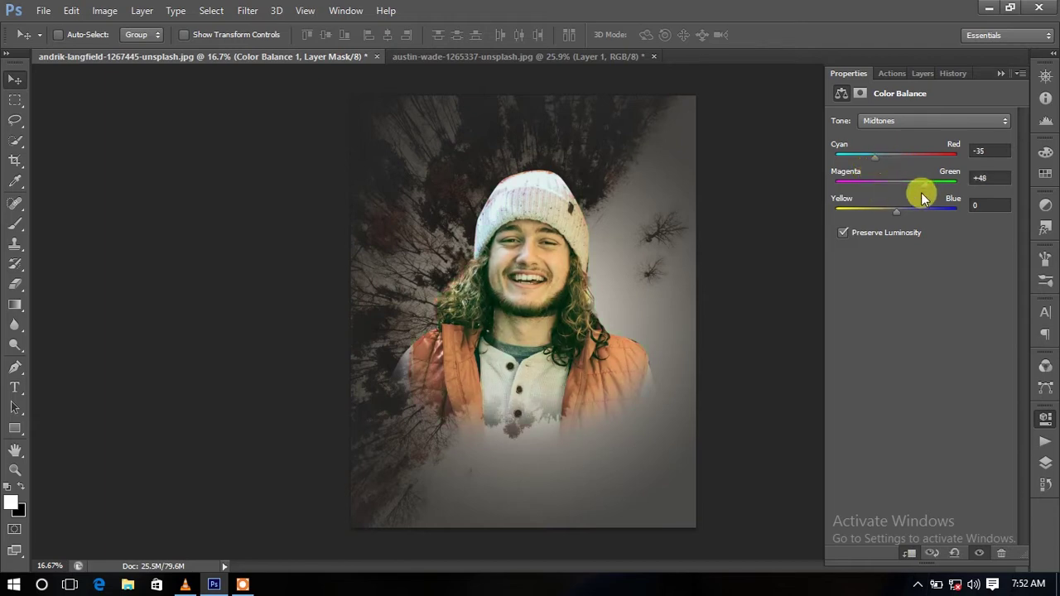
{"action": "left_click_drag", "start_coordinate": [890, 207], "coordinate": [882, 219]}
{"action": "mouse_move", "coordinate": [903, 179]}
{"action": "left_mouse_down"}
{"action": "mouse_move", "coordinate": [858, 182]}
{"action": "mouse_move", "coordinate": [876, 191]}
{"action": "left_mouse_up"}
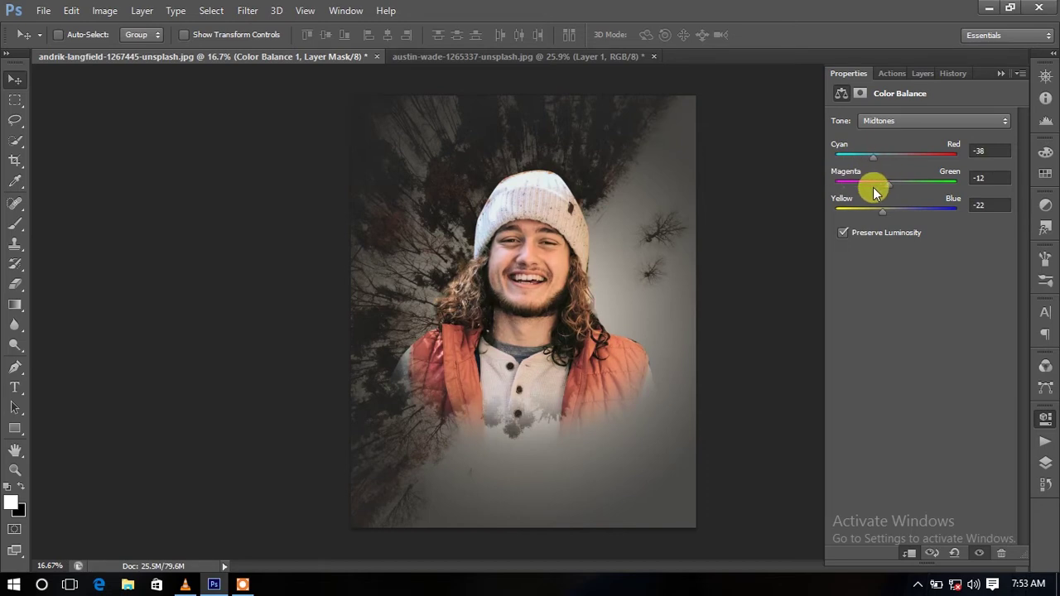
{"action": "left_click", "coordinate": [916, 74]}
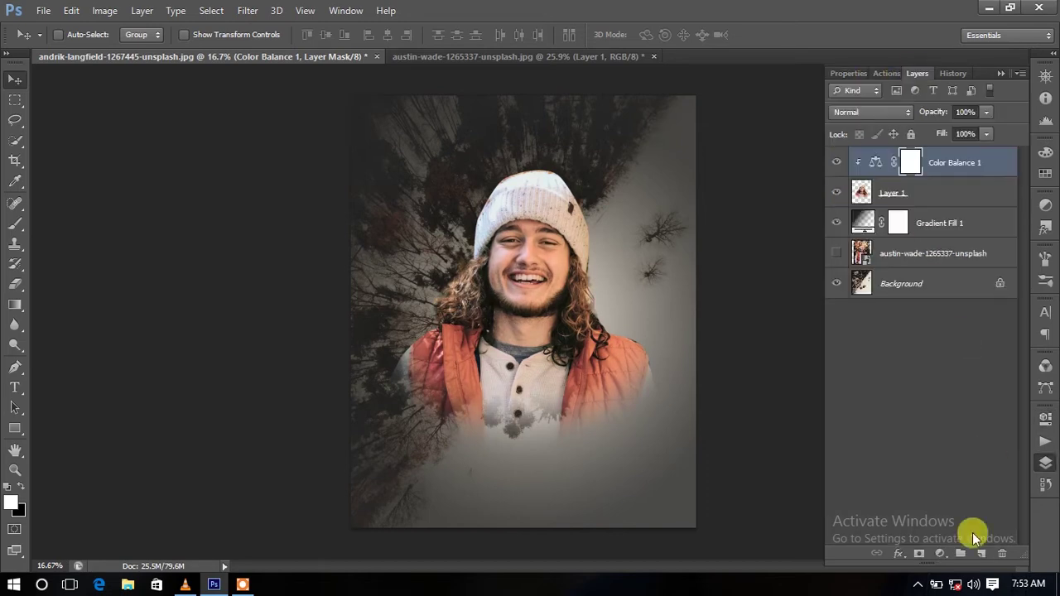
- Add a Vibrance adjustment with Vibrance lowered to −37
{"action": "left_click", "coordinate": [948, 553]}
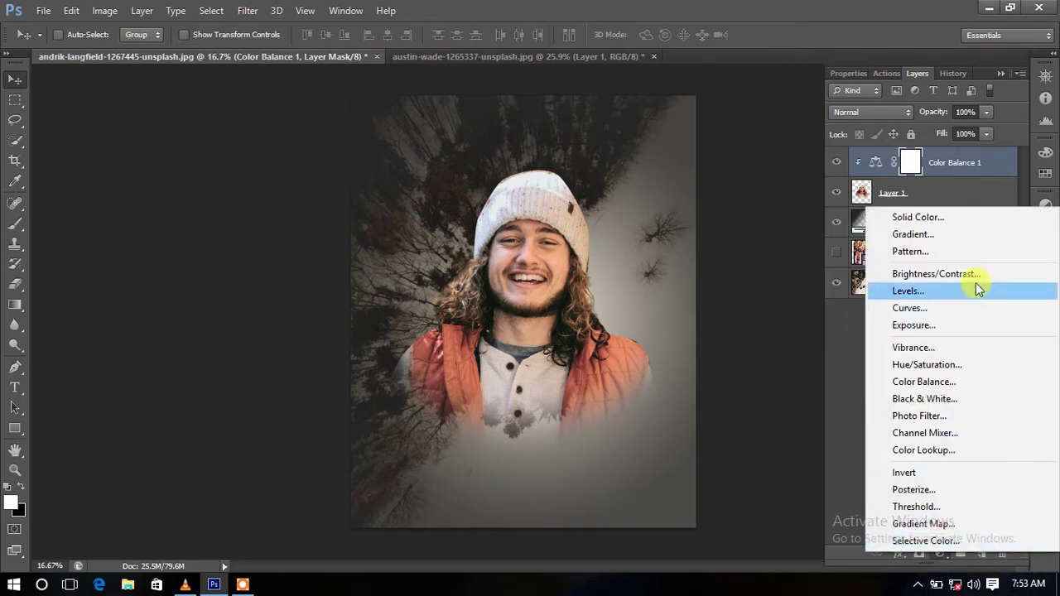
{"action": "left_click", "coordinate": [971, 346]}
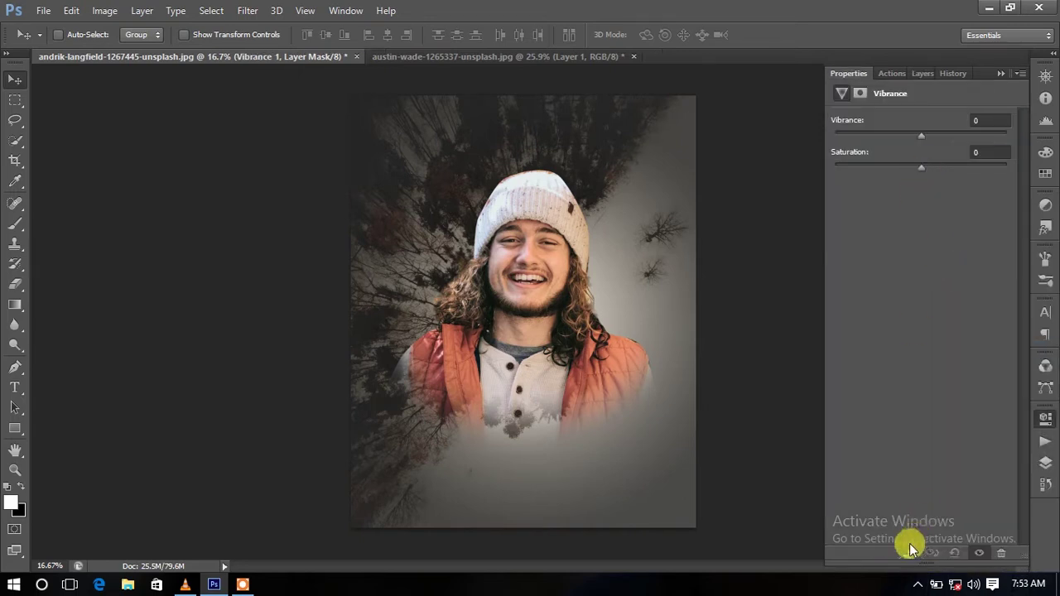
{"action": "left_click_drag", "start_coordinate": [919, 135], "coordinate": [878, 136]}
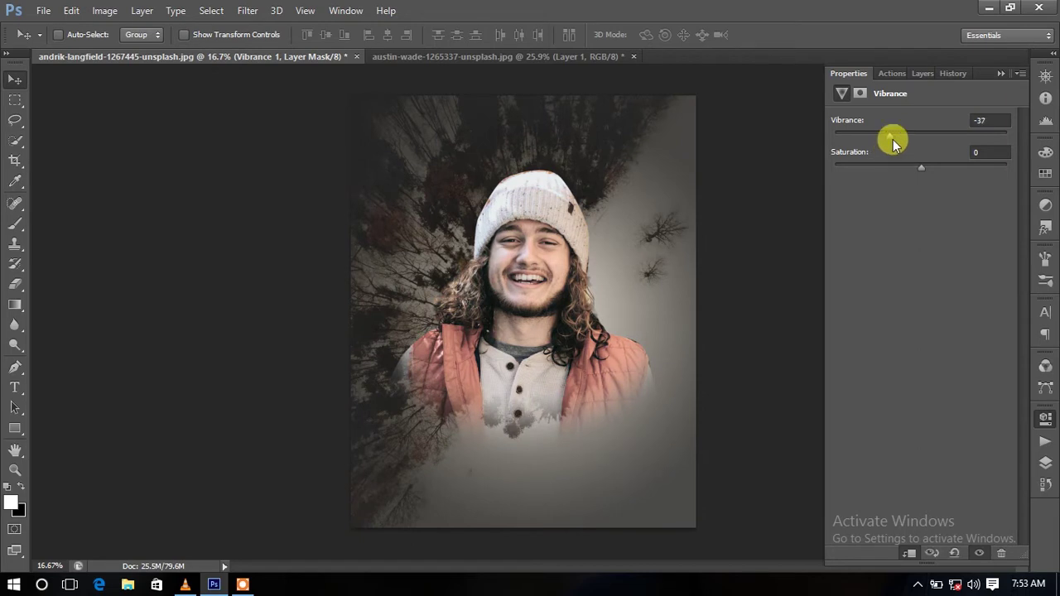
{"action": "left_click", "coordinate": [922, 74]}
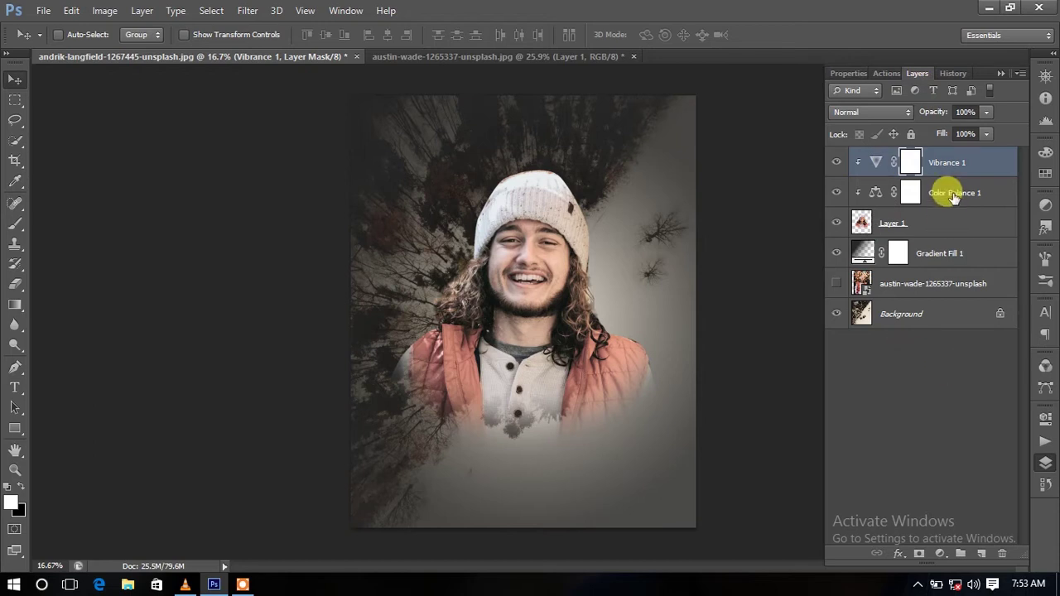
{"action": "left_click", "coordinate": [951, 223]}
- Create a new empty layer above Gradient Fill 1 and choose the Brush tool
{"action": "left_click", "coordinate": [947, 254]}
{"action": "left_click", "coordinate": [981, 553]}
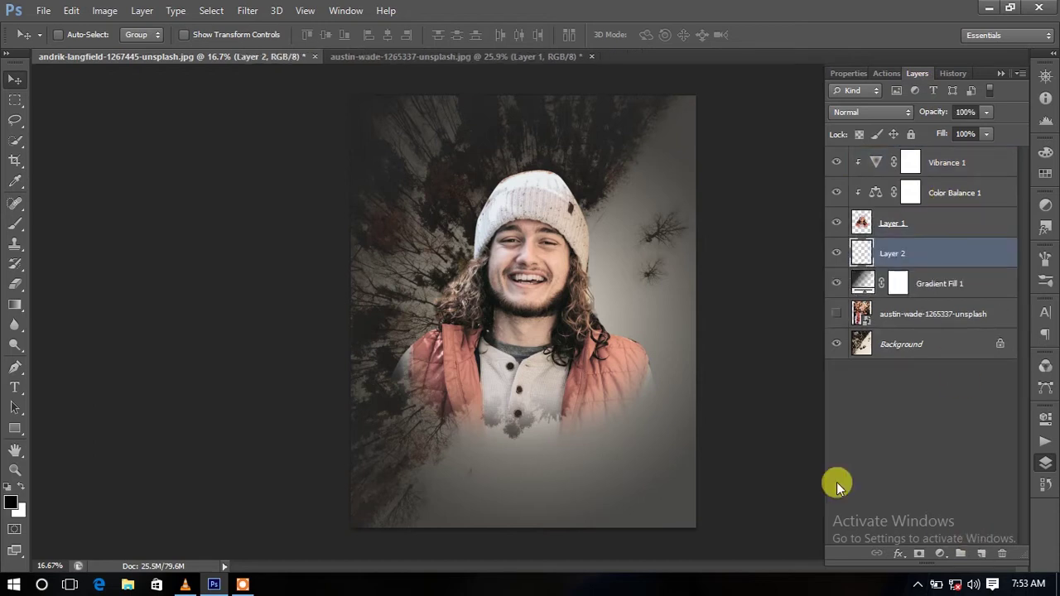
{"action": "left_click", "coordinate": [14, 229]}
- Load the Grunge_Brushes_007_by_Tackybrush set and pick a grunge brush preset
{"action": "right_click", "coordinate": [452, 207]}
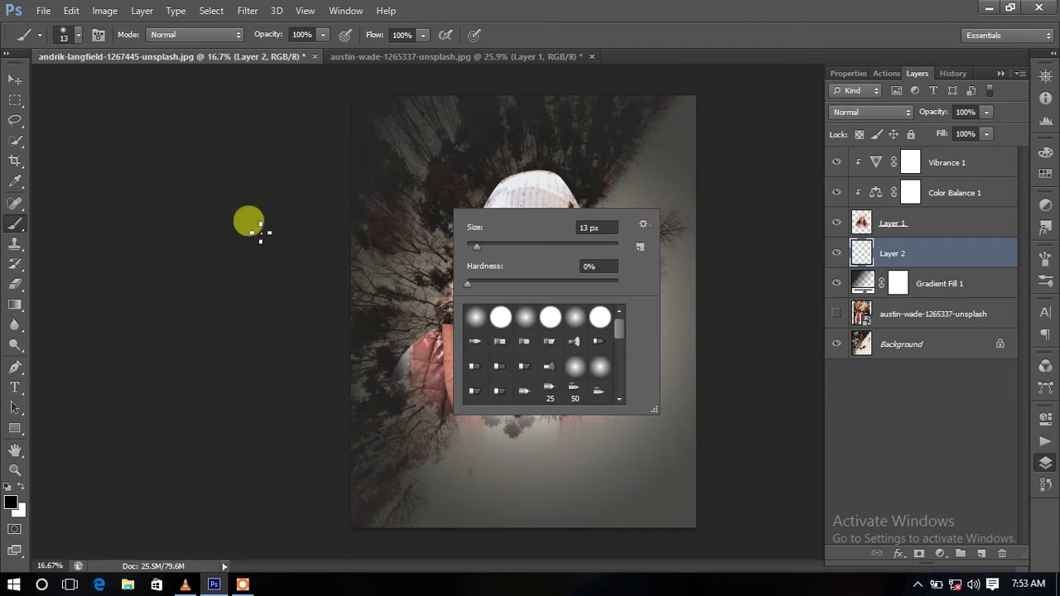
{"action": "right_click", "coordinate": [264, 225]}
{"action": "right_click", "coordinate": [402, 181]}
{"action": "left_click", "coordinate": [557, 177]}
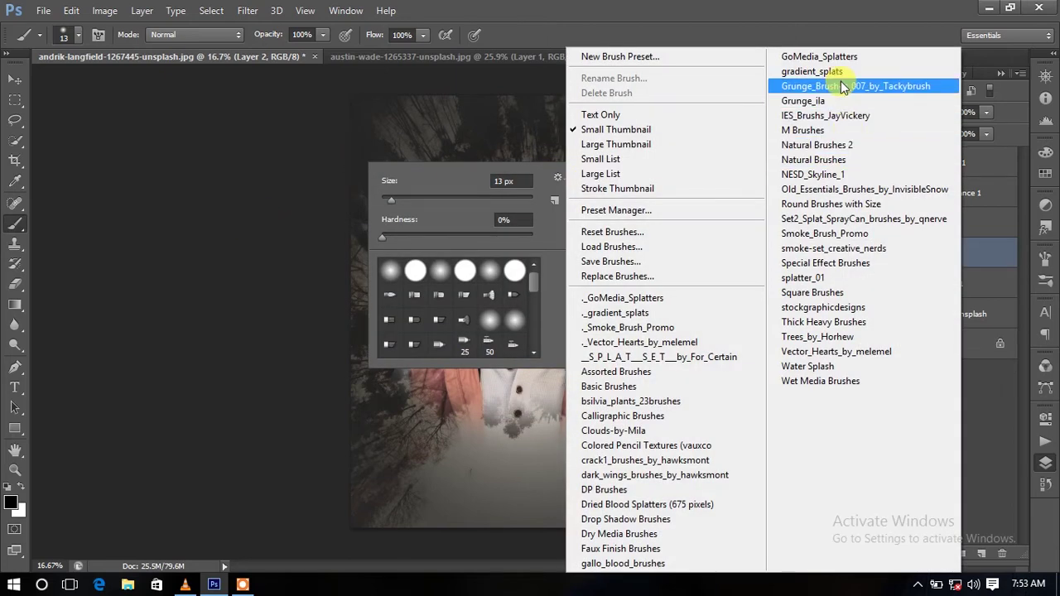
{"action": "left_click", "coordinate": [843, 87]}
{"action": "left_click", "coordinate": [468, 232]}
{"action": "left_click", "coordinate": [386, 295]}
{"action": "key", "text": "Return"}
- Stamp dark grunge texture over the lower poster and left edge with a 2400+ brush
{"action": "key", "text": "bracketright"}
{"action": "key", "text": "bracketright"}
{"action": "key", "text": "bracketright"}
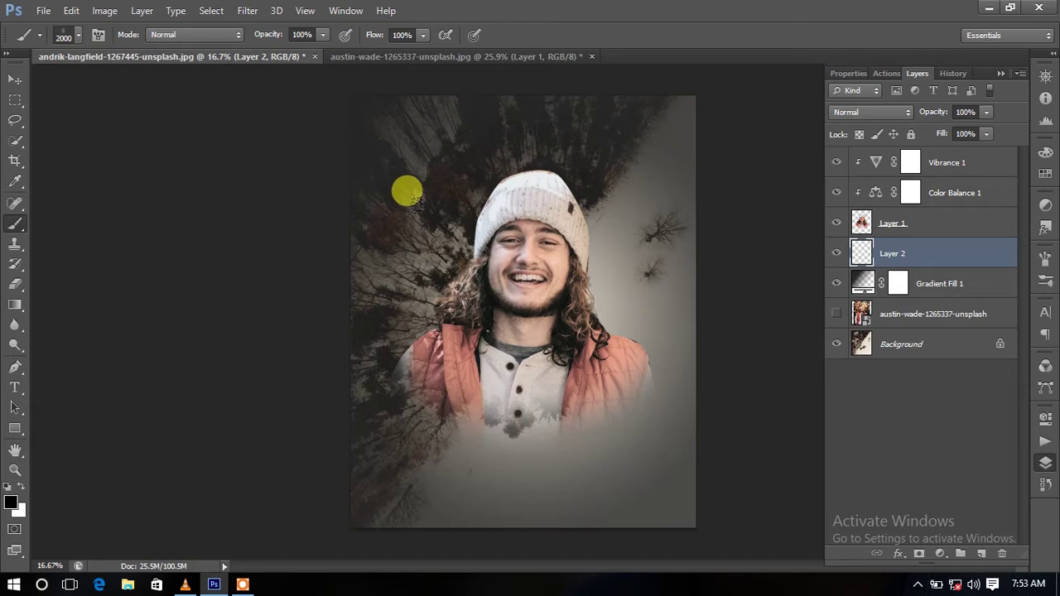
{"action": "key", "text": "bracketright"}
{"action": "key", "text": "bracketright"}
{"action": "key", "text": "bracketright"}
{"action": "left_click", "coordinate": [700, 323]}
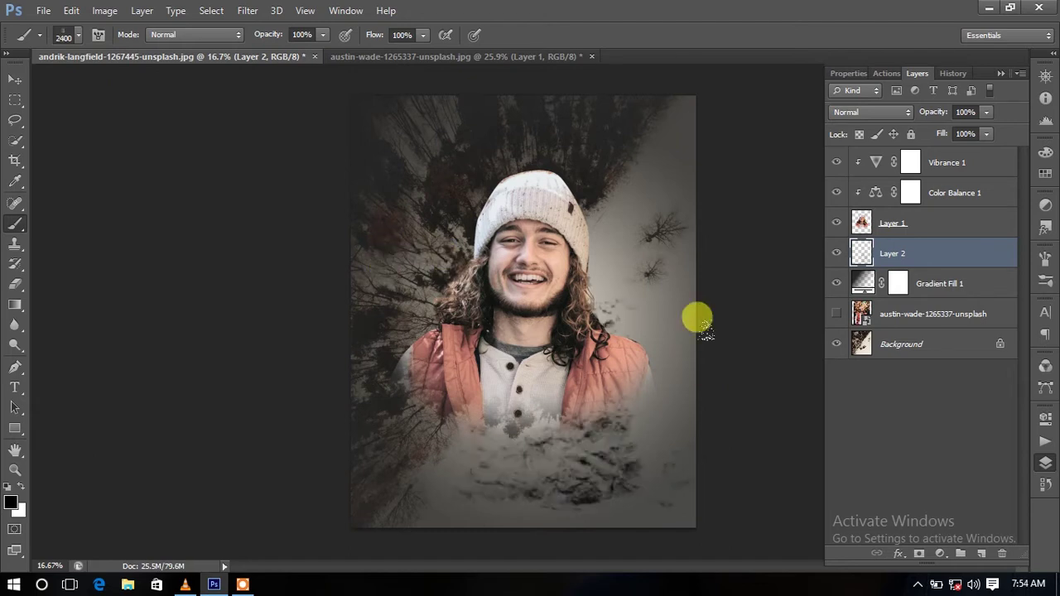
{"action": "key", "text": "ctrl+z"}
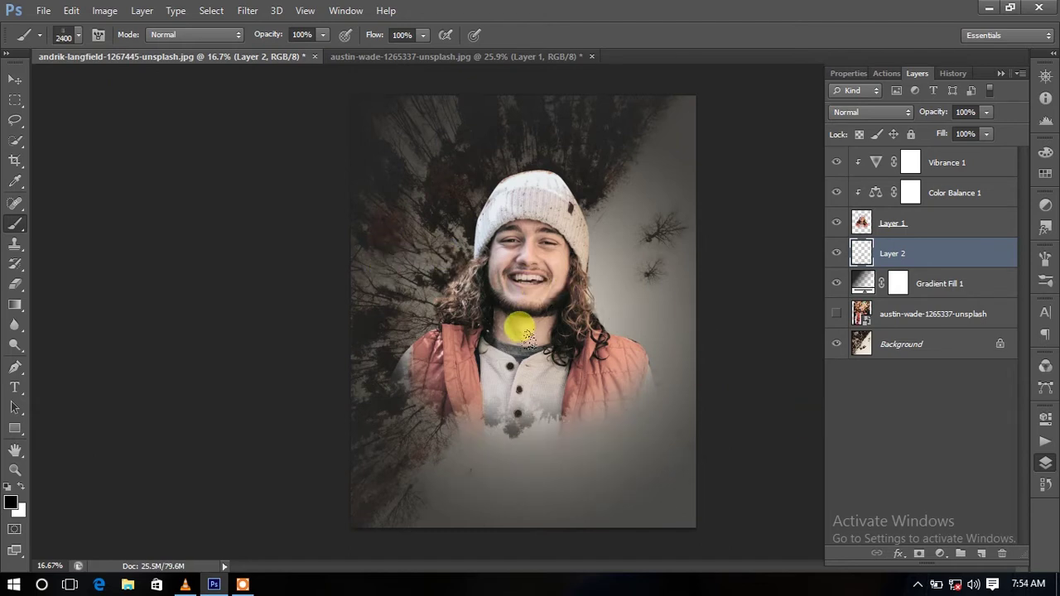
{"action": "key", "text": "bracketright"}
{"action": "left_click", "coordinate": [457, 296]}
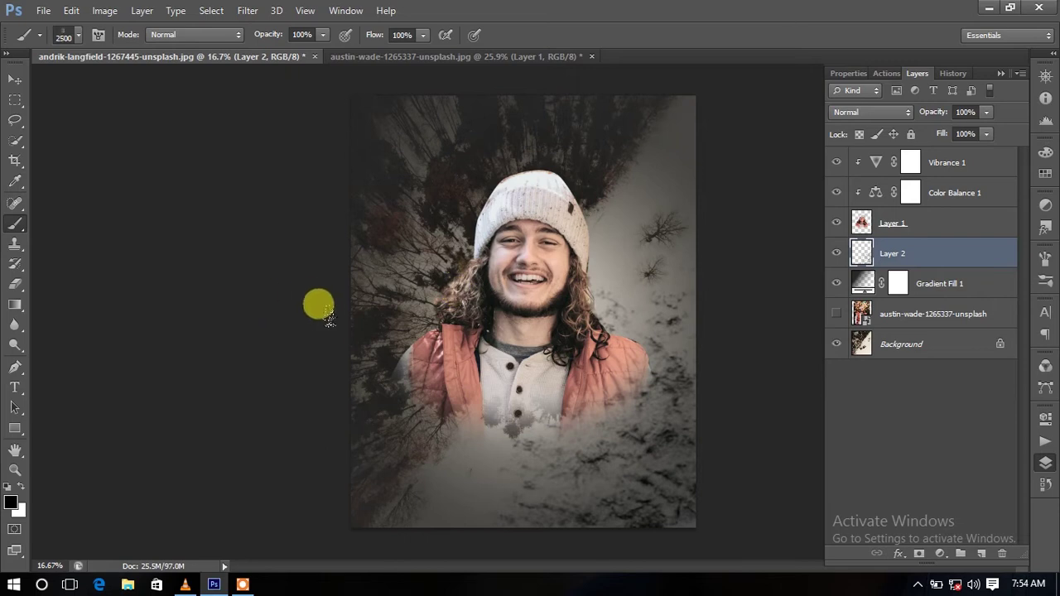
{"action": "left_click_drag", "start_coordinate": [328, 319], "coordinate": [277, 52]}
- Paint smaller grunge strokes across the upper right and beside the hat
{"action": "key", "text": "bracketleft"}
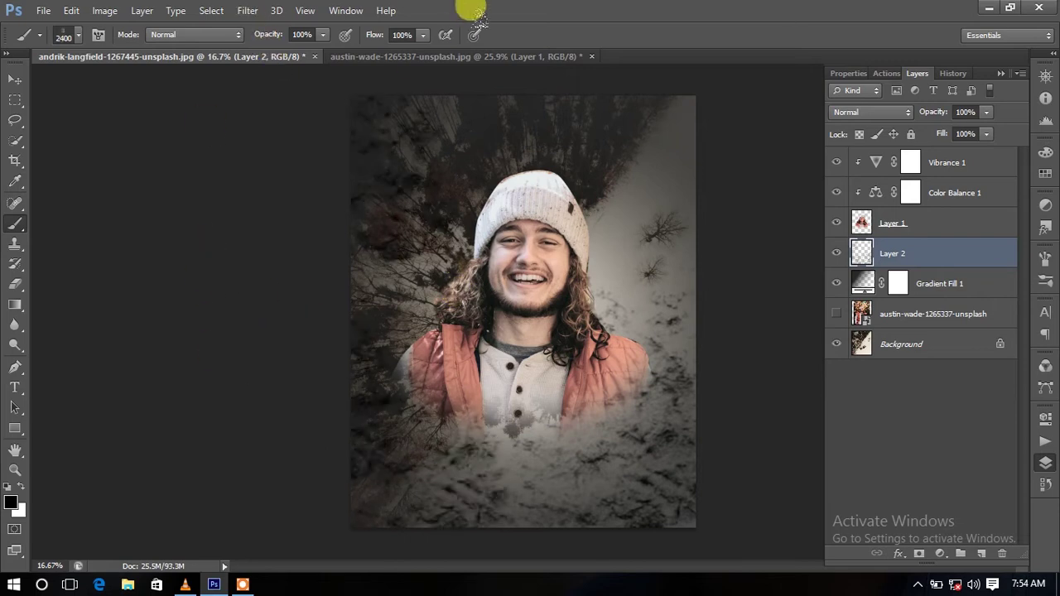
{"action": "key", "text": "bracketleft"}
{"action": "key", "text": "bracketleft"}
{"action": "key", "text": "bracketleft"}
{"action": "left_click_drag", "start_coordinate": [549, 36], "coordinate": [591, 66]}
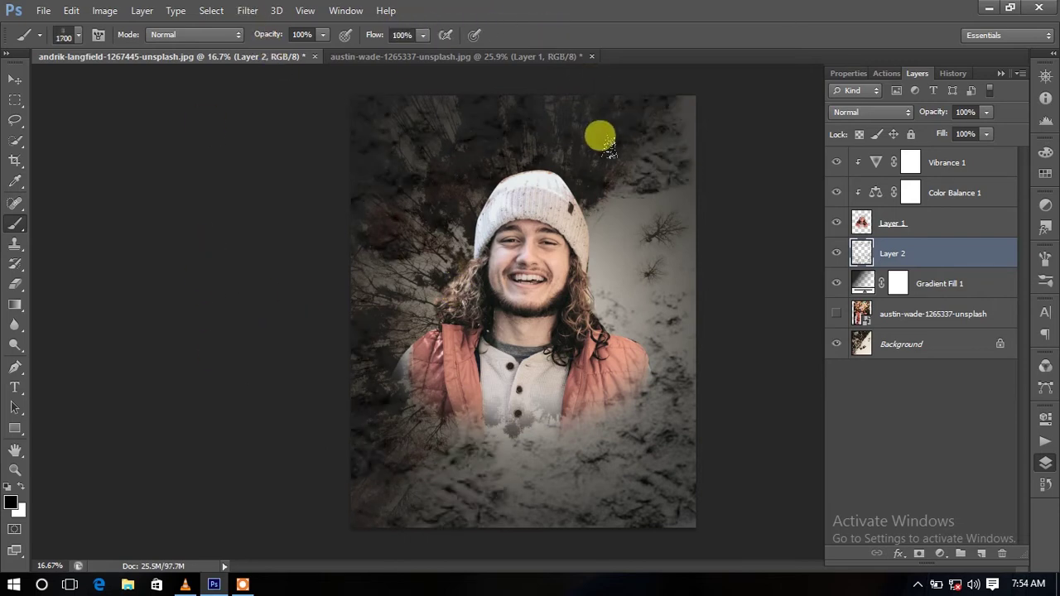
{"action": "left_click_drag", "start_coordinate": [599, 136], "coordinate": [604, 223]}
{"action": "key", "text": "bracketleft"}
{"action": "key", "text": "bracketleft"}
{"action": "key", "text": "bracketleft"}
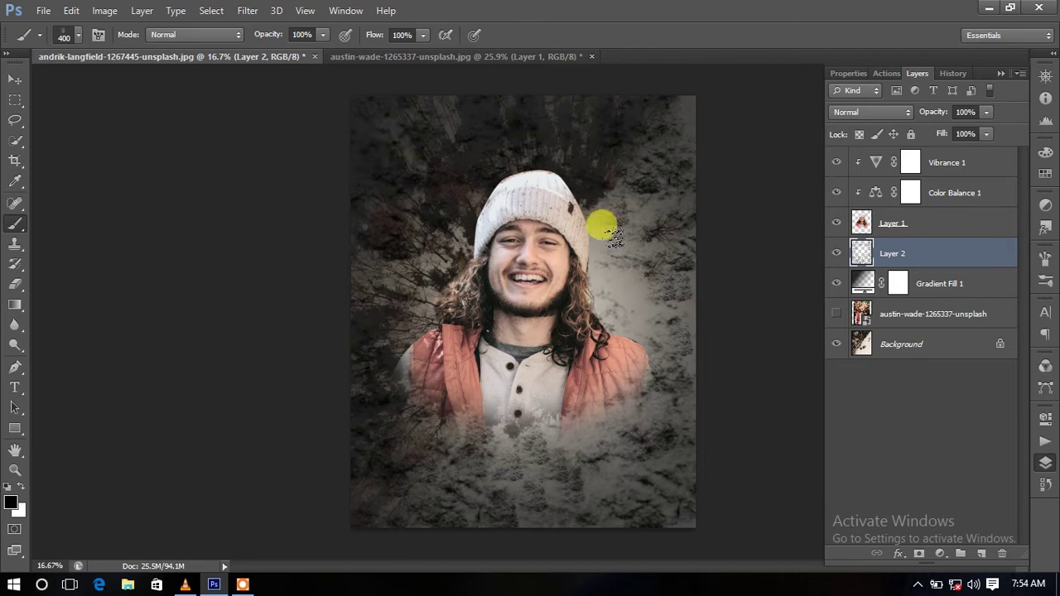
- Add a new layer above Vibrance 1 and set the foreground colour to dark grey
{"action": "left_click", "coordinate": [925, 222]}
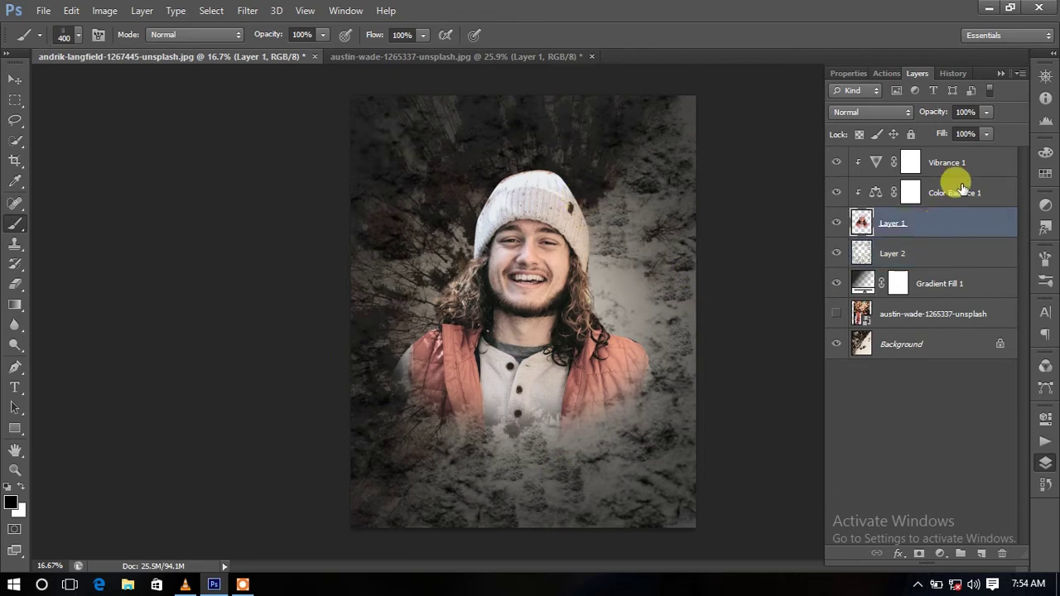
{"action": "left_click", "coordinate": [952, 162]}
{"action": "left_click", "coordinate": [981, 553]}
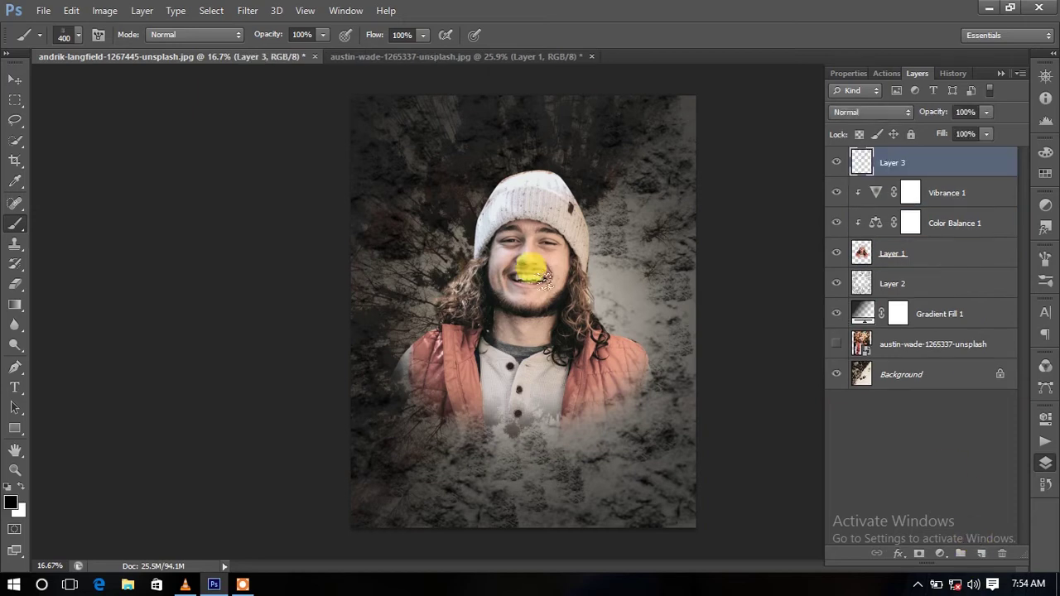
{"action": "left_click", "coordinate": [12, 506]}
{"action": "left_click_drag", "start_coordinate": [327, 277], "coordinate": [298, 298]}
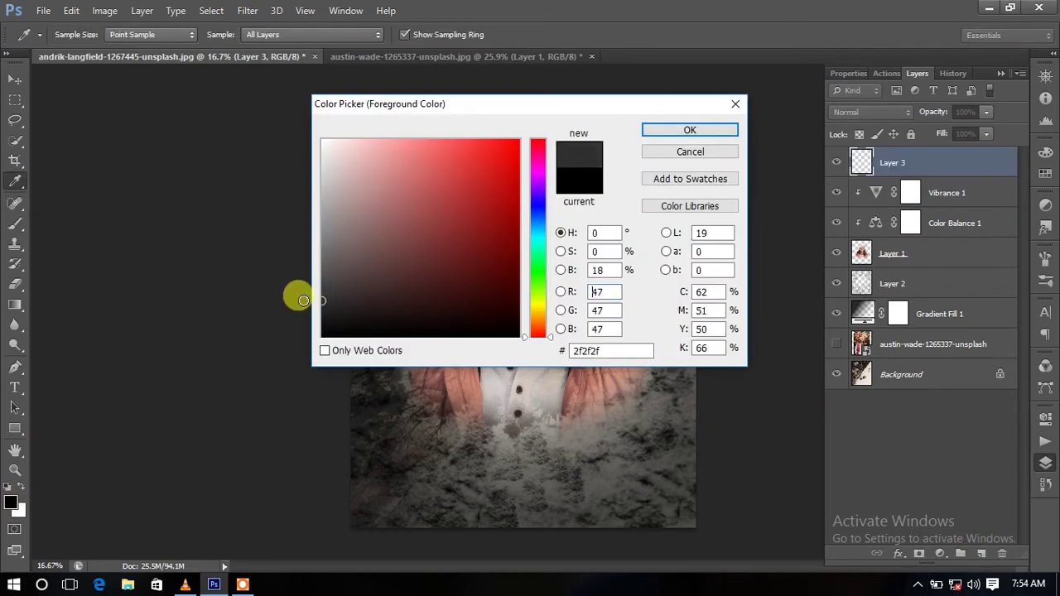
{"action": "key", "text": "Return"}
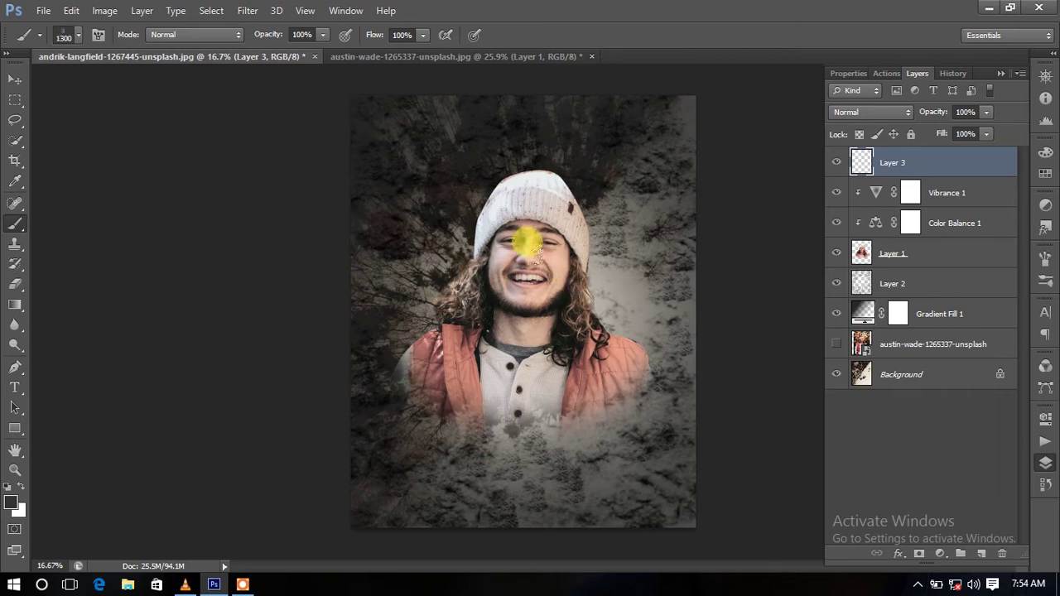
- Brush dark grey grunge strokes from the shoulder up across the hat
{"action": "key", "text": "bracketleft"}
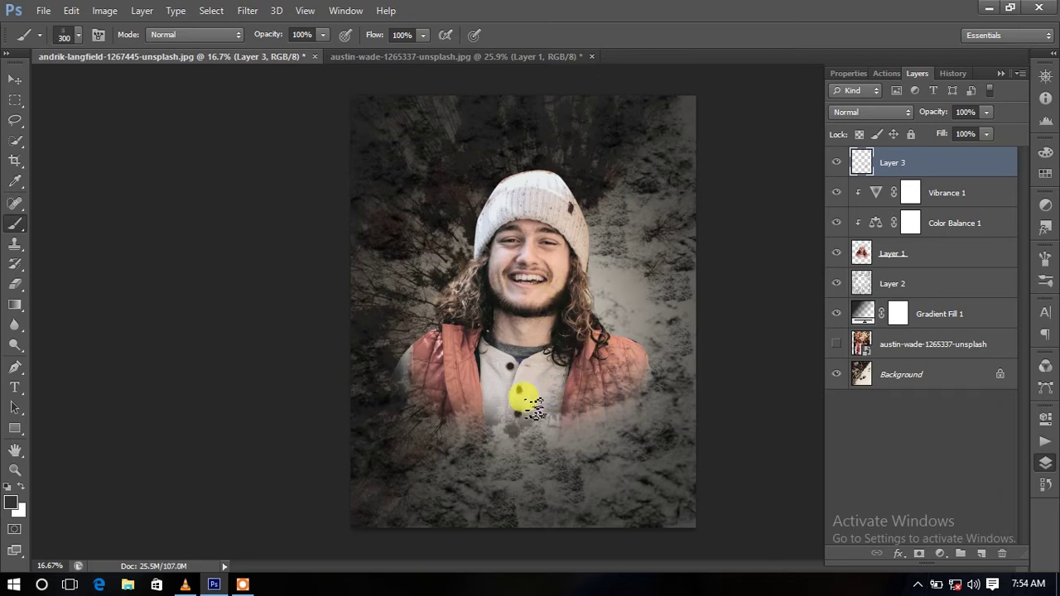
{"action": "left_click_drag", "start_coordinate": [396, 358], "coordinate": [553, 157]}
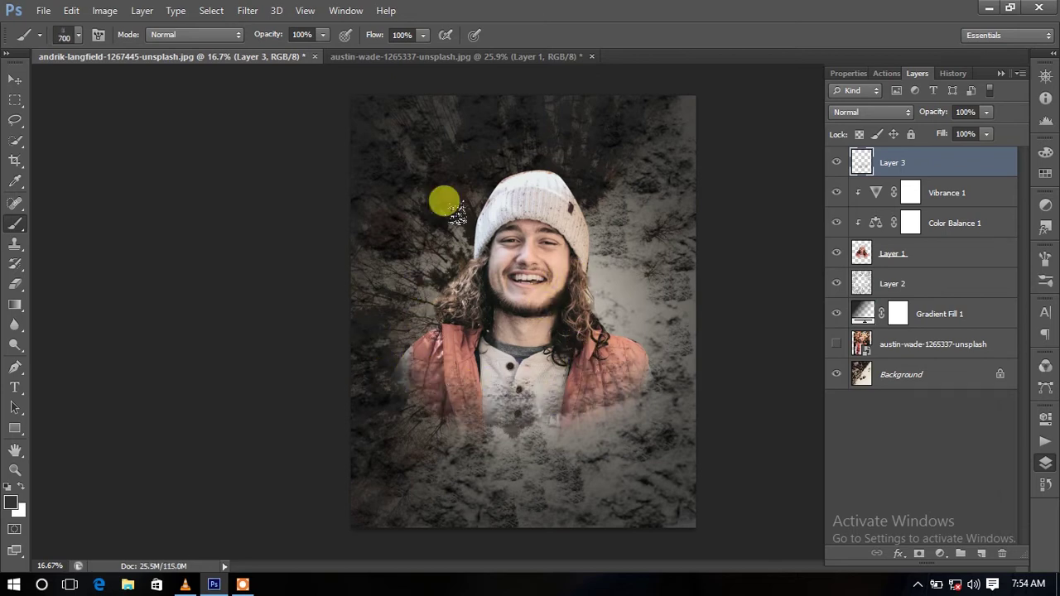
{"action": "key", "text": "bracketleft"}
{"action": "key", "text": "bracketleft"}
{"action": "left_click_drag", "start_coordinate": [584, 214], "coordinate": [583, 249]}
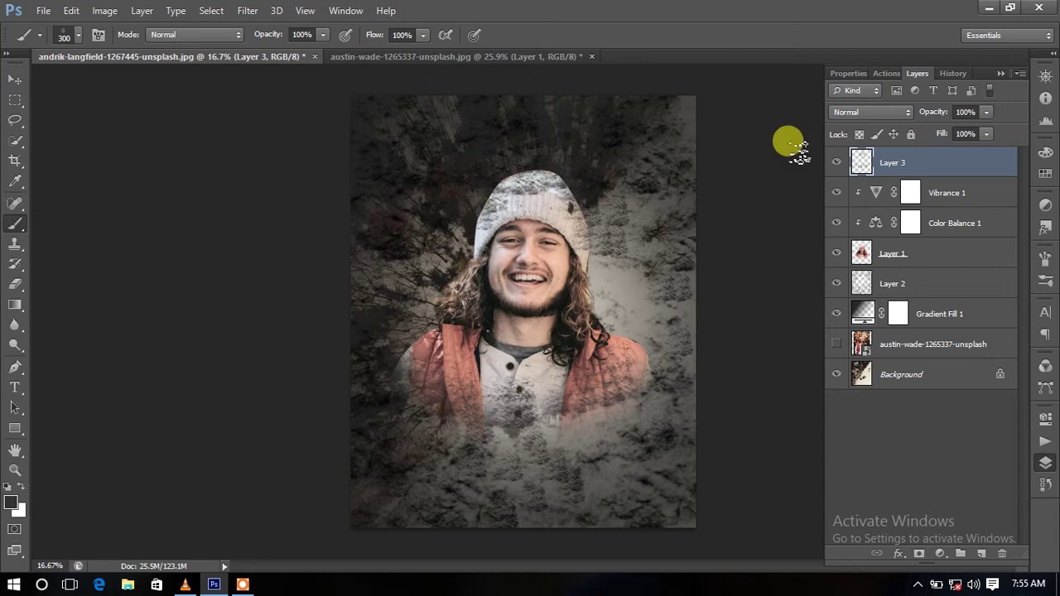
- Add a new empty layer above Layer 2 and set the foreground colour to orange
{"action": "left_click", "coordinate": [953, 255]}
{"action": "left_click", "coordinate": [961, 283]}
{"action": "left_click", "coordinate": [982, 555]}
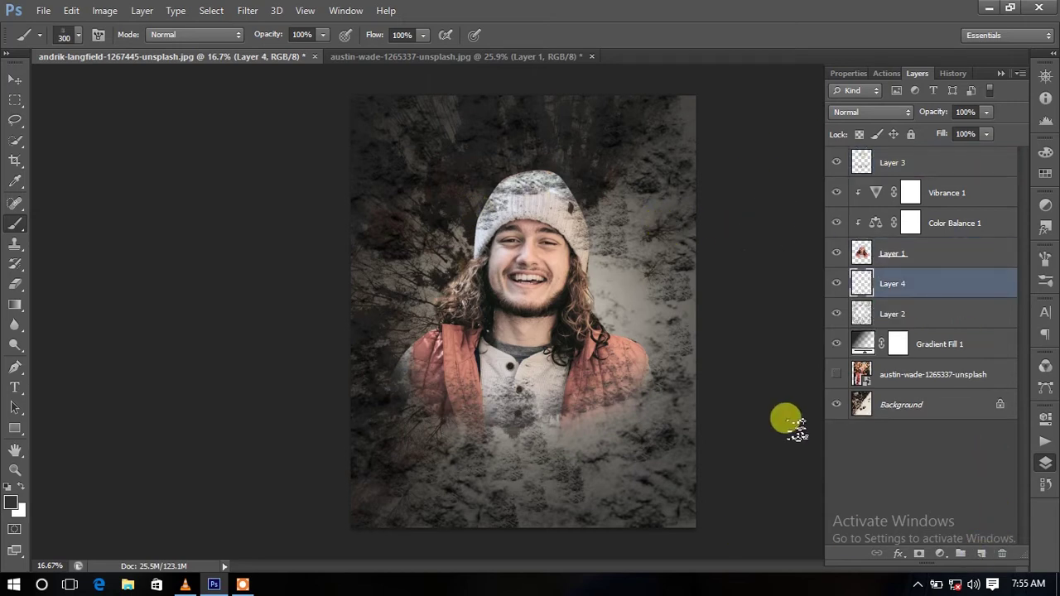
{"action": "left_click", "coordinate": [11, 501]}
{"action": "left_click_drag", "start_coordinate": [537, 273], "coordinate": [537, 322]}
{"action": "left_click", "coordinate": [505, 169]}
- Load the Round Brushes with Size set and paint a soft 1100 px orange dab low on the canvas
{"action": "left_click", "coordinate": [703, 130]}
{"action": "key", "text": "b"}
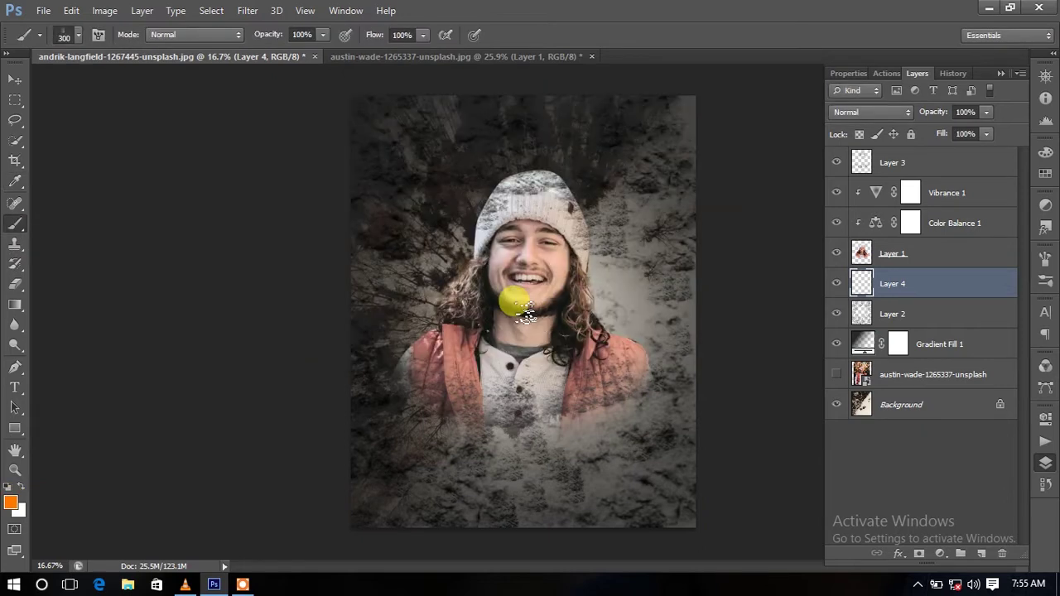
{"action": "right_click", "coordinate": [502, 288]}
{"action": "left_click", "coordinate": [662, 301]}
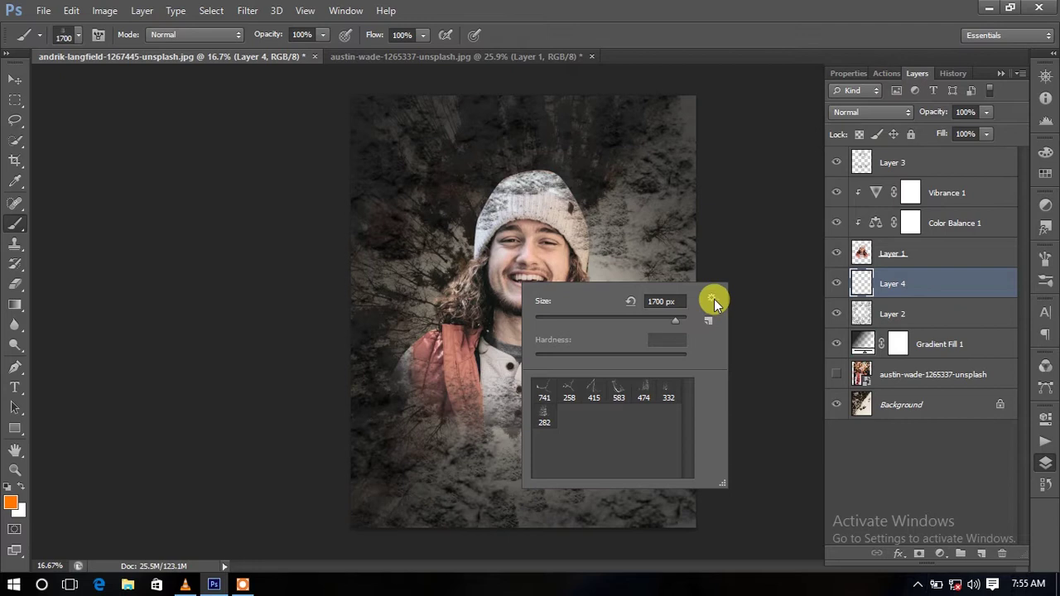
{"action": "left_click", "coordinate": [712, 298]}
{"action": "left_click", "coordinate": [534, 204]}
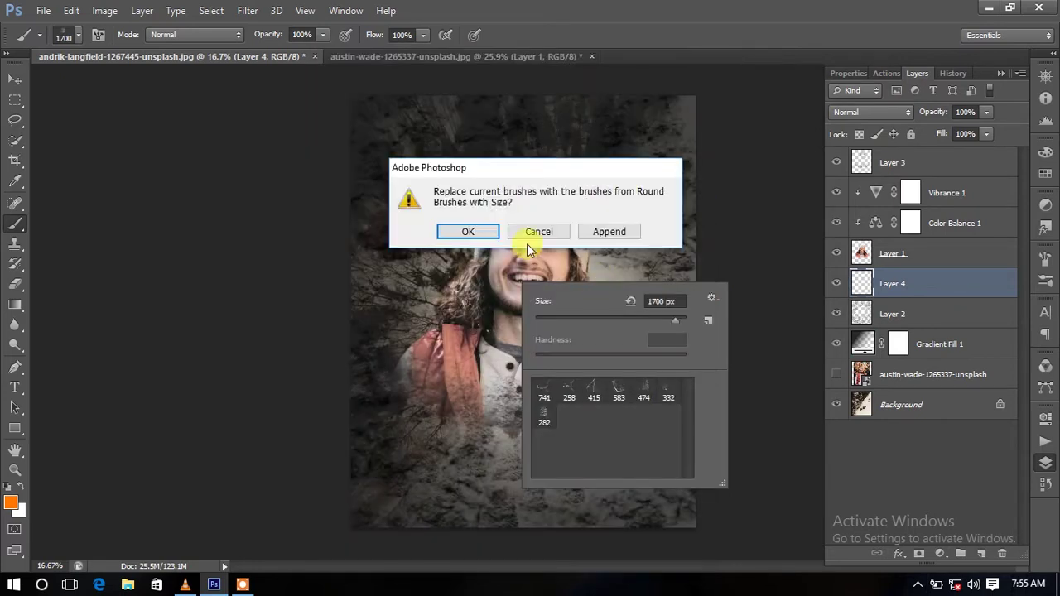
{"action": "left_click", "coordinate": [468, 232]}
{"action": "double_click", "coordinate": [662, 426]}
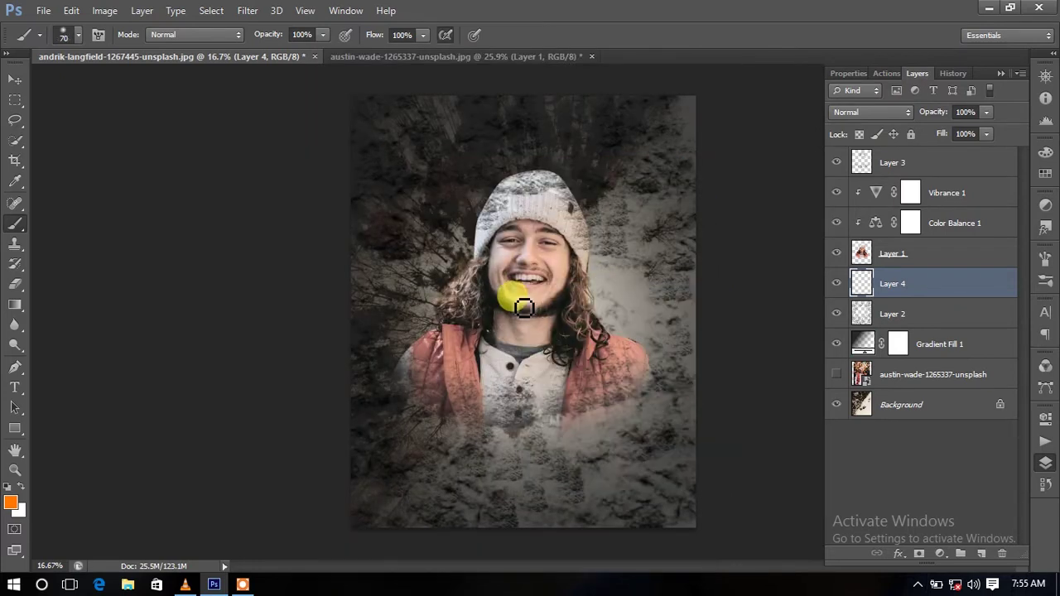
{"action": "key", "text": "bracketright"}
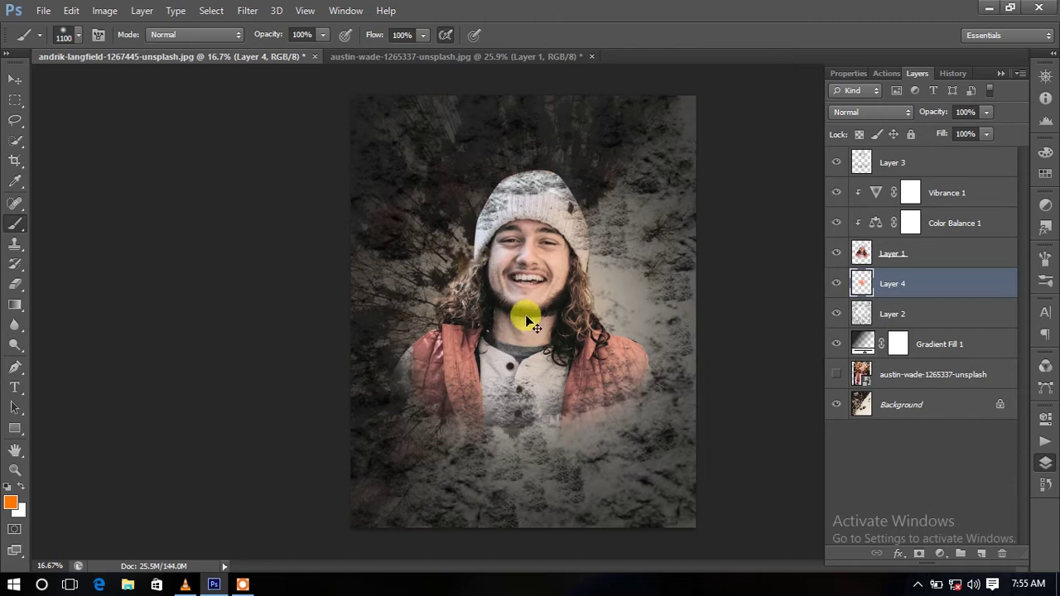
{"action": "left_click", "coordinate": [538, 476]}
- Move the orange dab up behind the man and scale it to about 256%
{"action": "key", "text": "ctrl+t"}
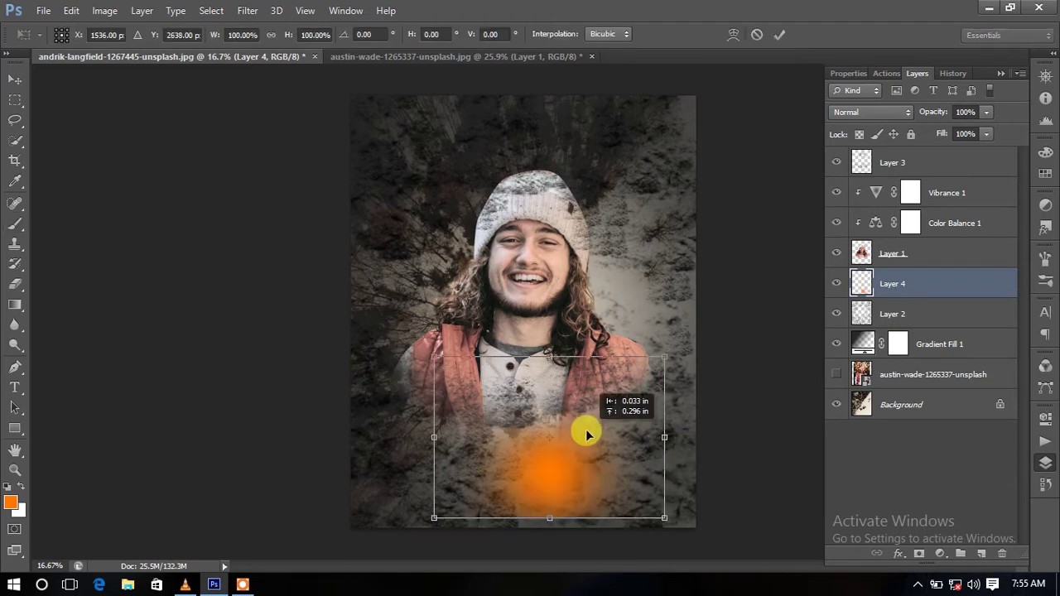
{"action": "key", "text": "Escape"}
{"action": "key", "text": "ctrl+z"}
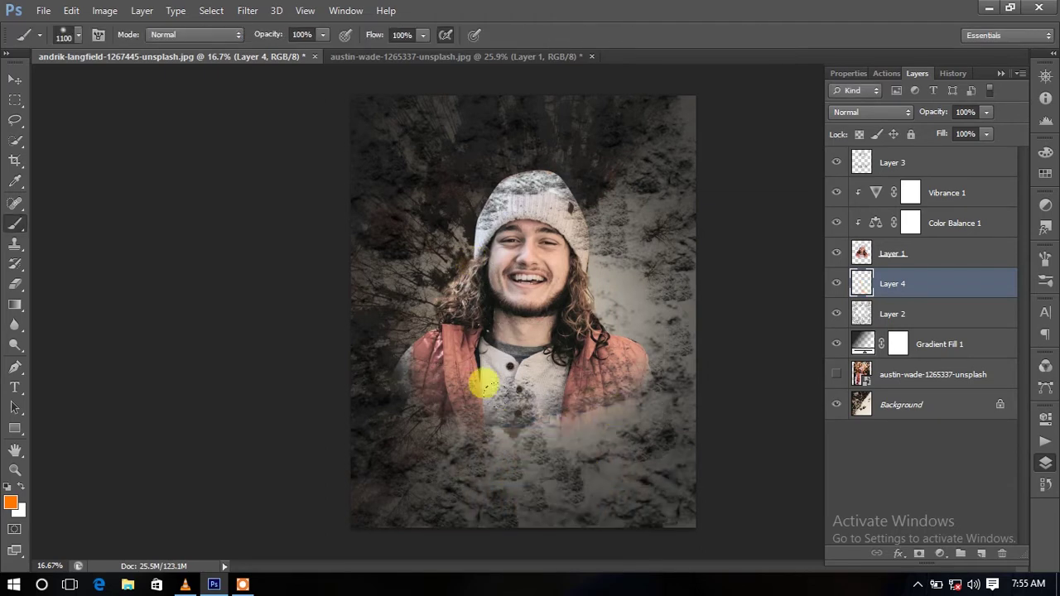
{"action": "key", "text": "ctrl+shift+z"}
{"action": "key", "text": "ctrl+t"}
{"action": "left_click_drag", "start_coordinate": [562, 361], "coordinate": [548, 266]}
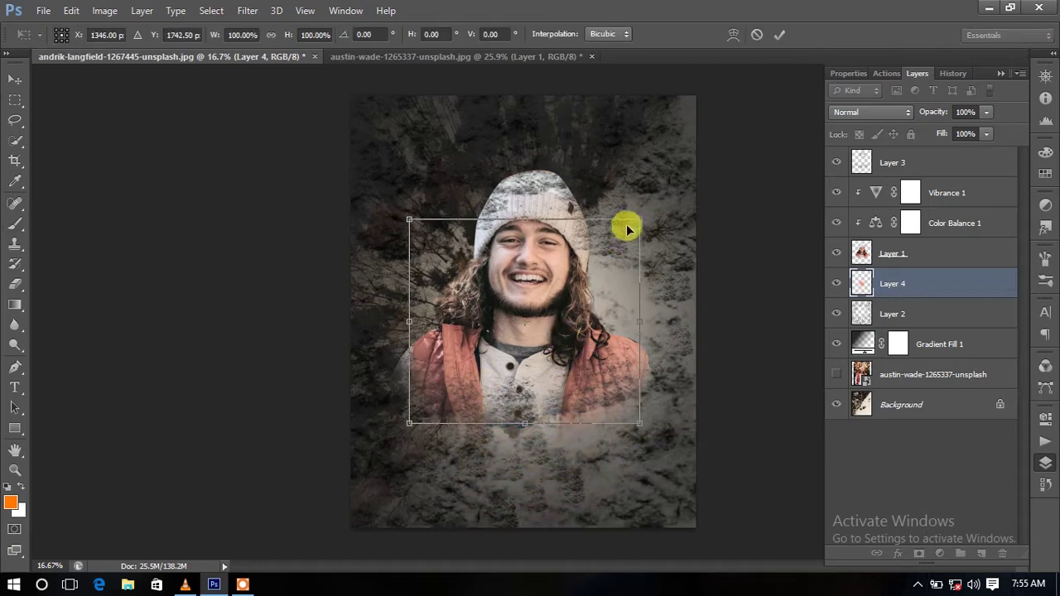
{"action": "left_click_drag", "start_coordinate": [635, 217], "coordinate": [753, 90]}
{"action": "left_click_drag", "start_coordinate": [651, 236], "coordinate": [621, 315]}
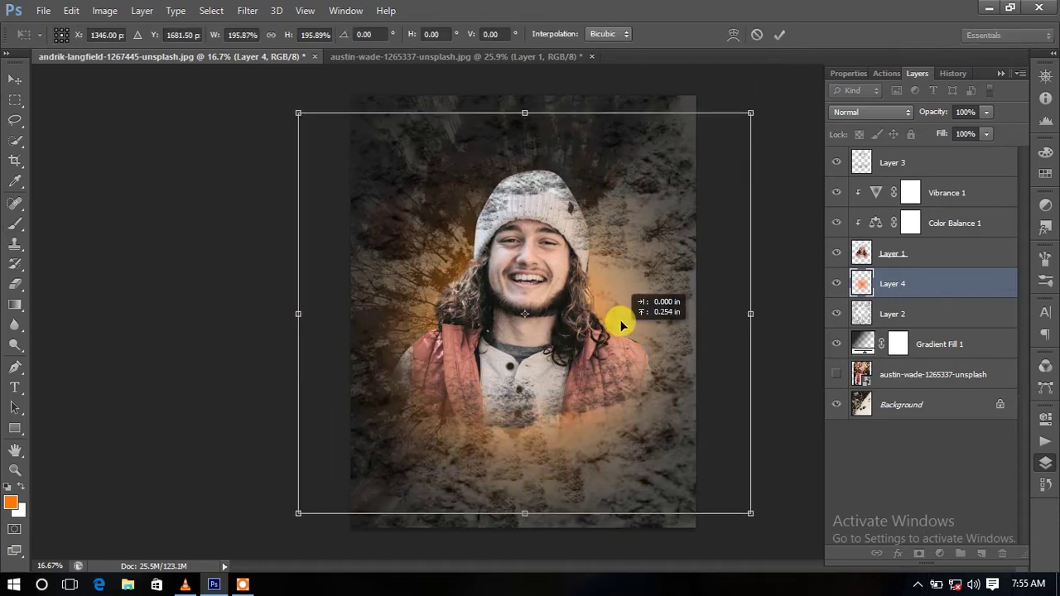
{"action": "left_click_drag", "start_coordinate": [760, 482], "coordinate": [797, 515]}
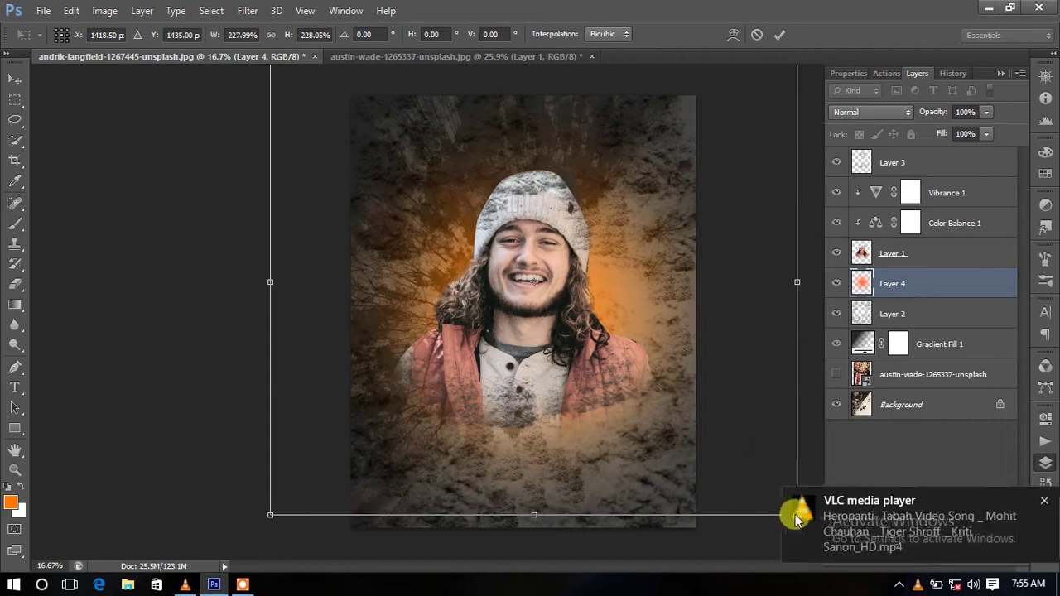
{"action": "left_click_drag", "start_coordinate": [268, 515], "coordinate": [239, 544]}
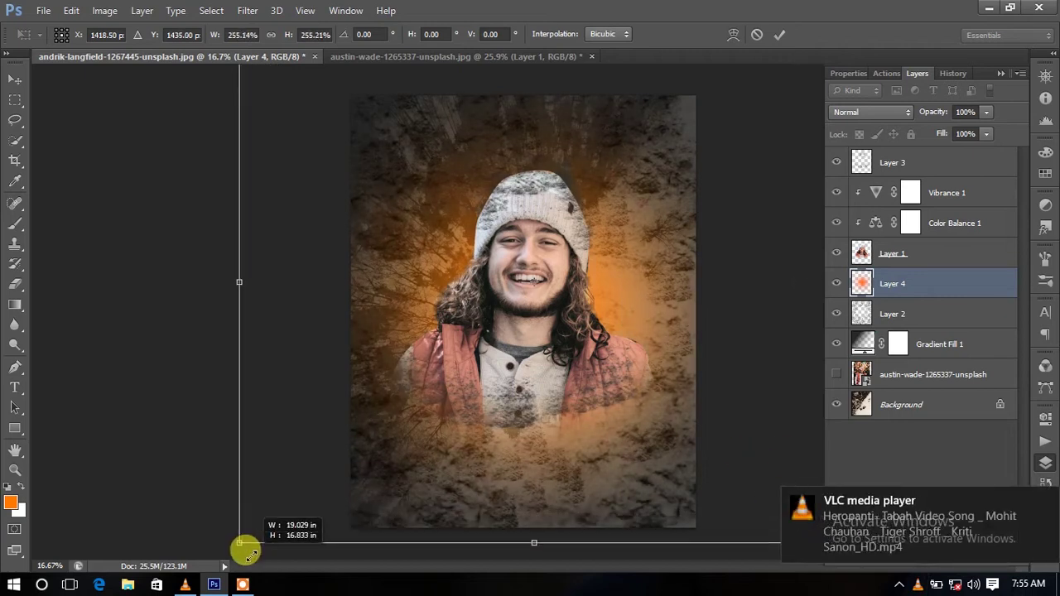
{"action": "key", "text": "Return"}
- Blend the orange glow layer in Hard Light after trying Hard Mix
{"action": "key", "text": "b"}
{"action": "left_click", "coordinate": [875, 112]}
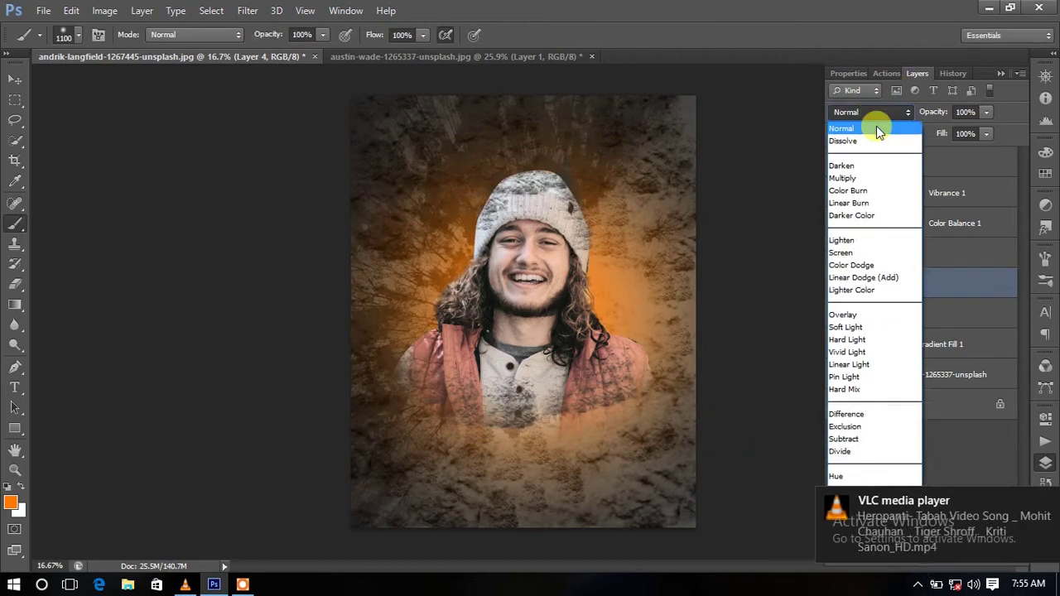
{"action": "left_click", "coordinate": [863, 386]}
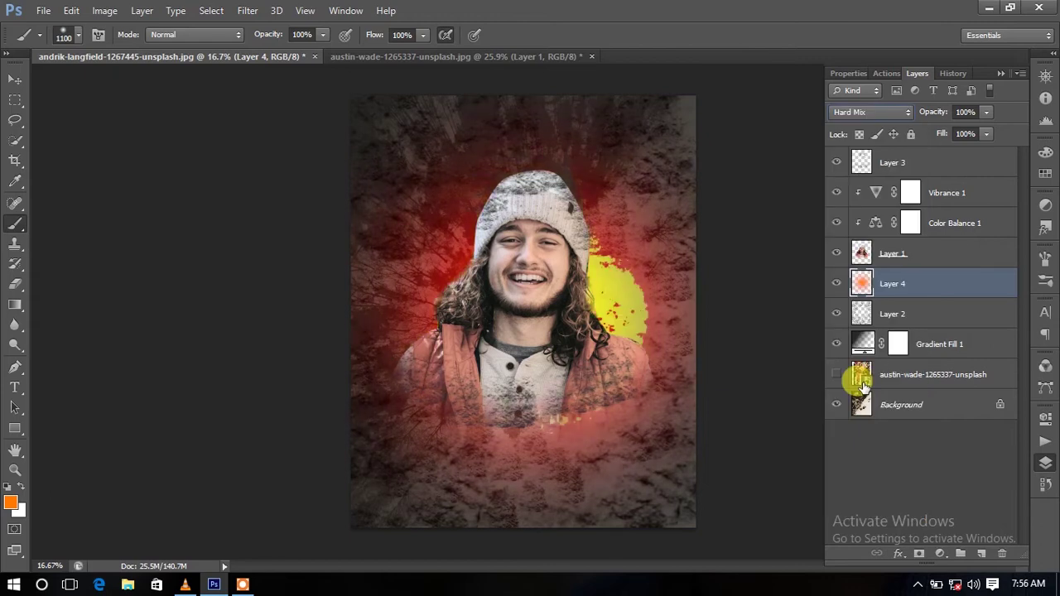
{"action": "scroll", "coordinate": [884, 111], "scroll_direction": "up", "scroll_amount": 1}
{"action": "scroll", "coordinate": [883, 111], "scroll_direction": "up", "scroll_amount": 1}
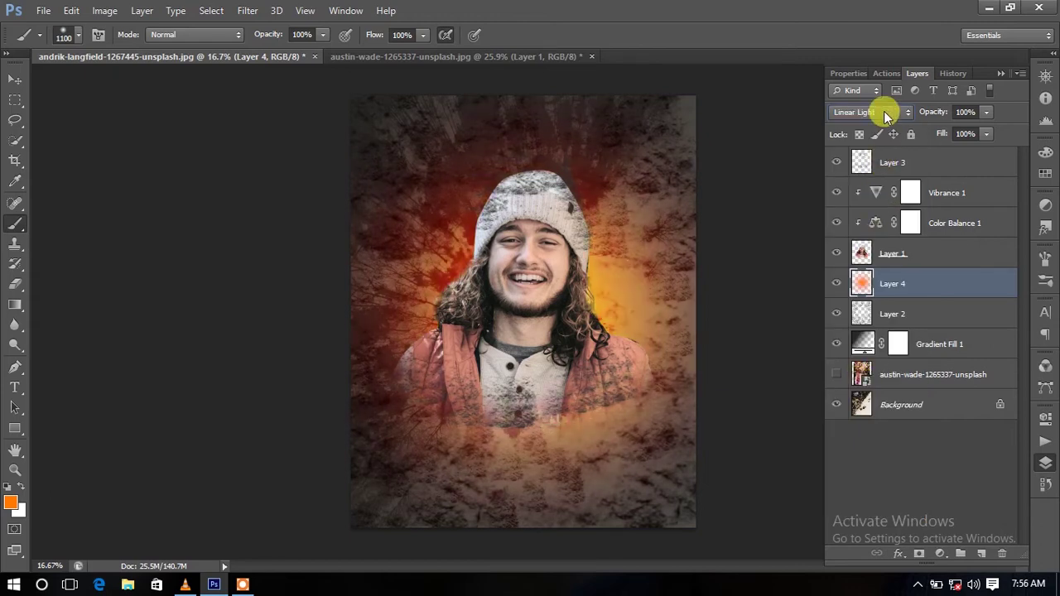
{"action": "left_click", "coordinate": [884, 111]}
{"action": "left_click", "coordinate": [856, 340]}
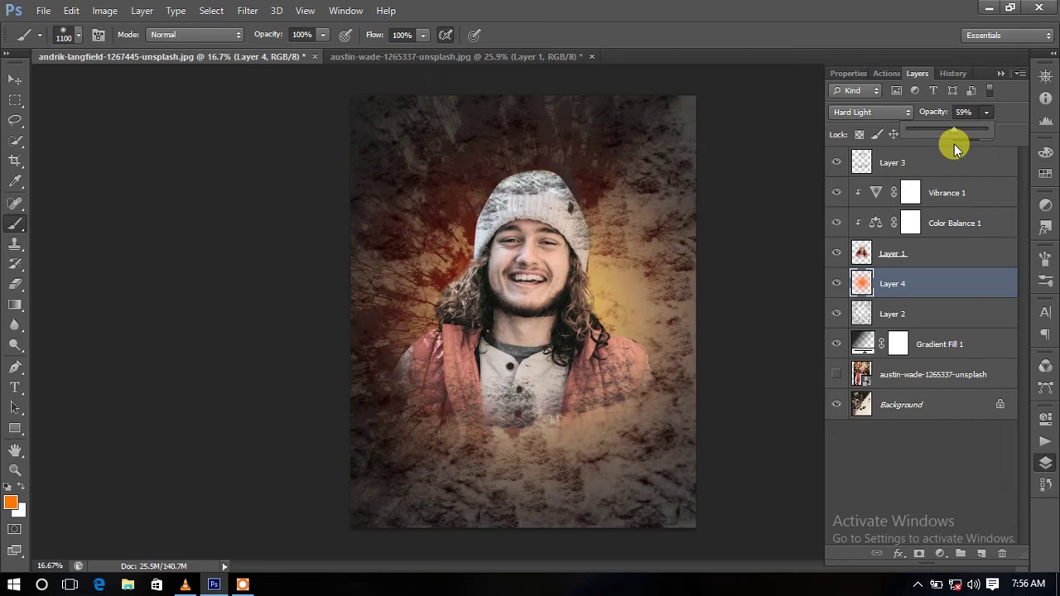
- Set Layer 2 to Multiply at 66% opacity
{"action": "left_click", "coordinate": [928, 248]}
{"action": "left_click", "coordinate": [898, 314]}
{"action": "left_click", "coordinate": [874, 112]}
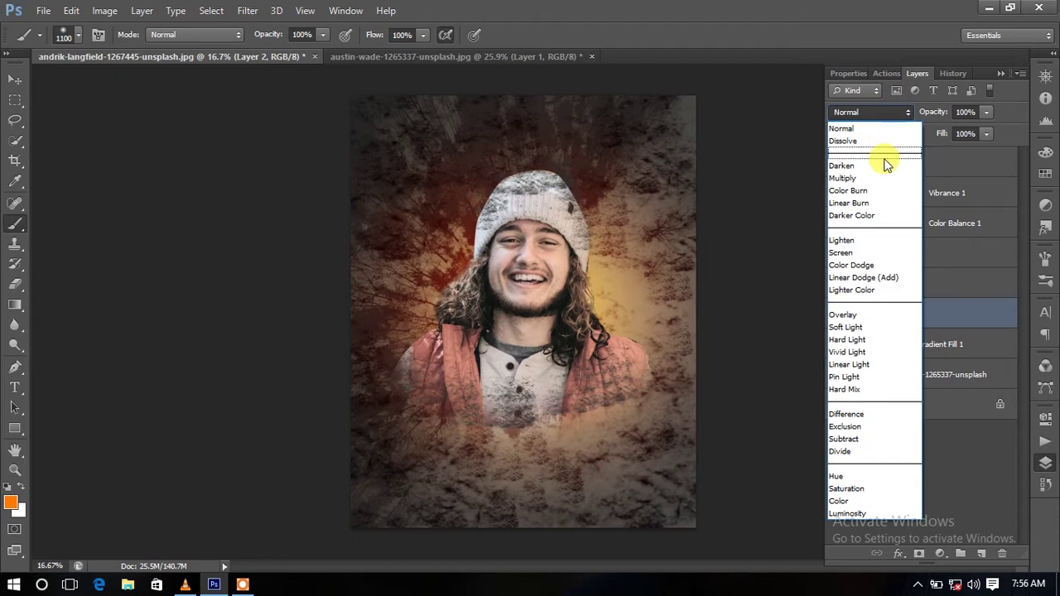
{"action": "left_click", "coordinate": [883, 174]}
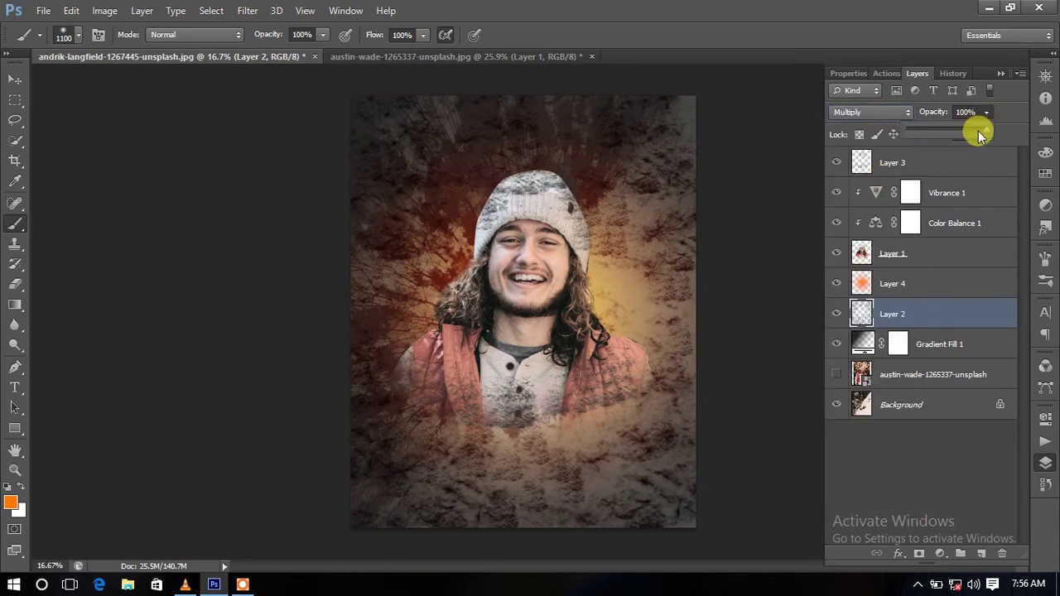
{"action": "left_click_drag", "start_coordinate": [978, 131], "coordinate": [959, 140]}
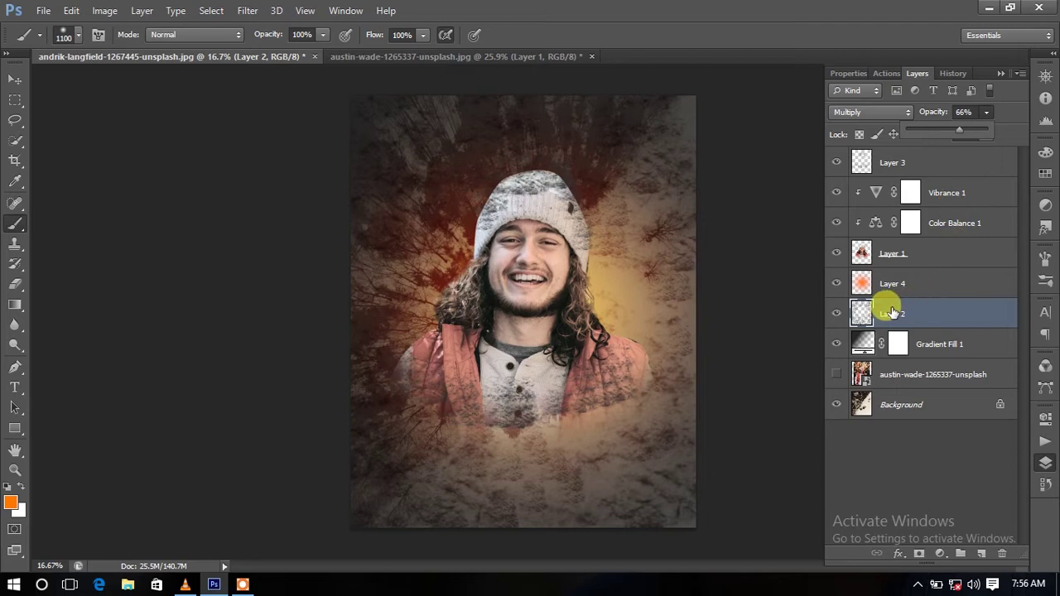
- Blend Layer 1 in Hard Light and add a Normal copy of it at 60% opacity
{"action": "left_click", "coordinate": [938, 253]}
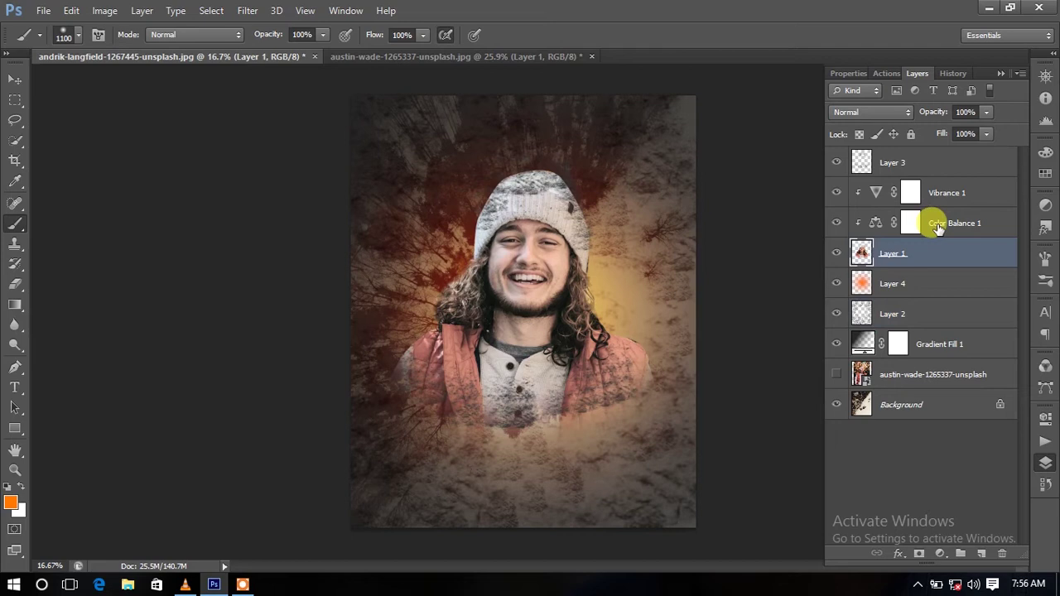
{"action": "left_click", "coordinate": [869, 119]}
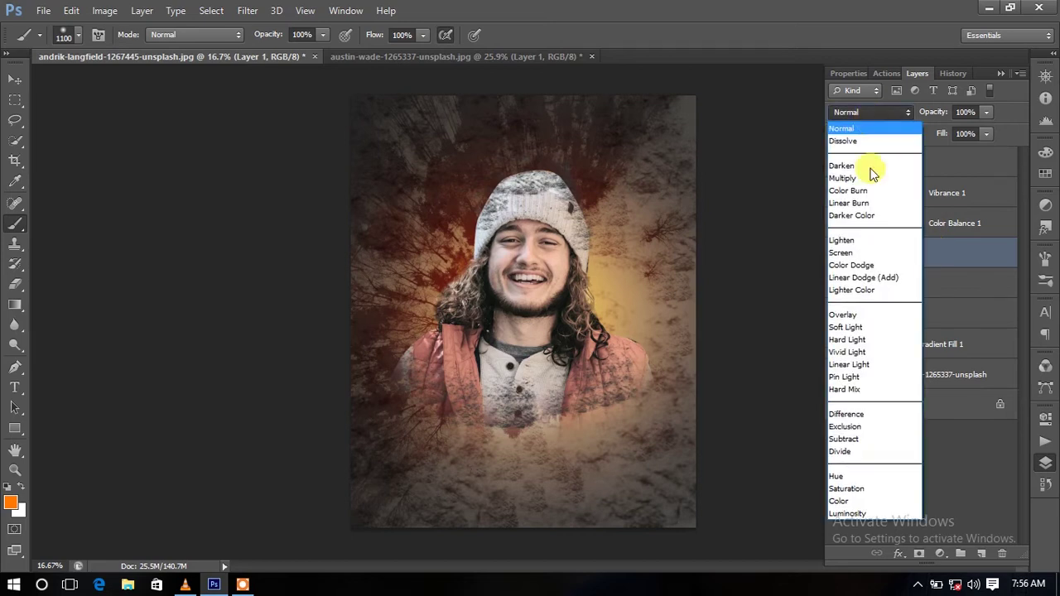
{"action": "left_click", "coordinate": [862, 337]}
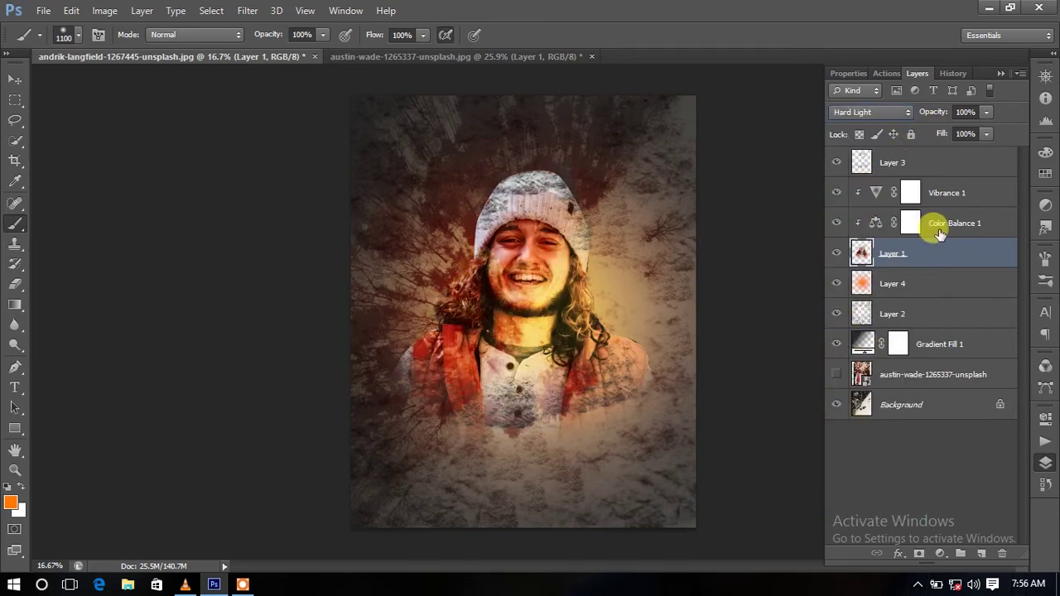
{"action": "key", "text": "ctrl+j"}
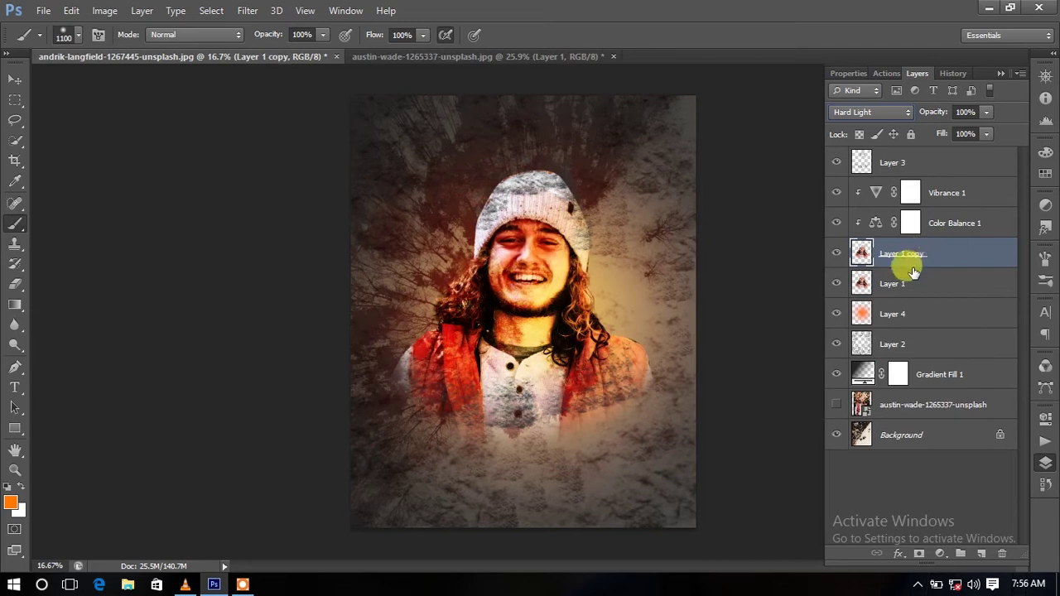
{"action": "left_click", "coordinate": [872, 111]}
{"action": "left_click", "coordinate": [878, 135]}
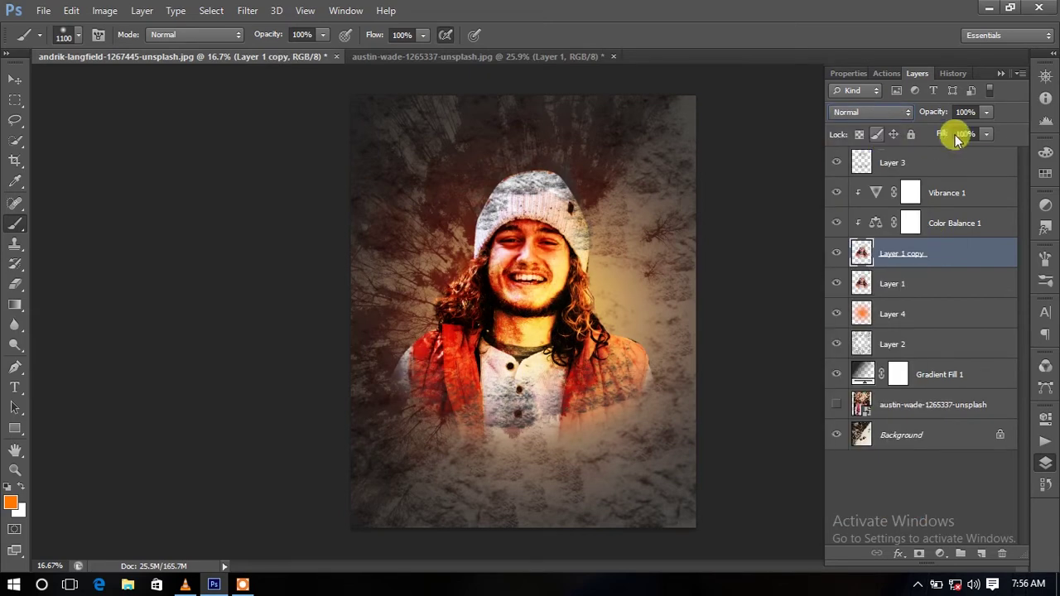
{"action": "left_click_drag", "start_coordinate": [976, 124], "coordinate": [948, 141]}
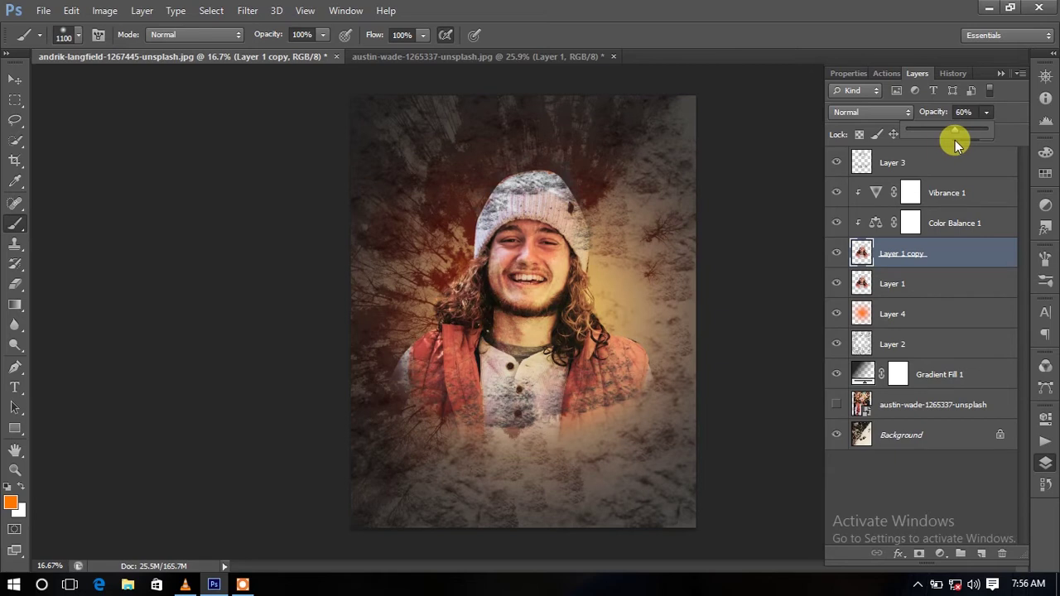
- Inspect the face up close, then lower Gradient Fill 1's opacity to 92%
{"action": "left_click", "coordinate": [15, 79]}
{"action": "key", "text": "ctrl+plus"}
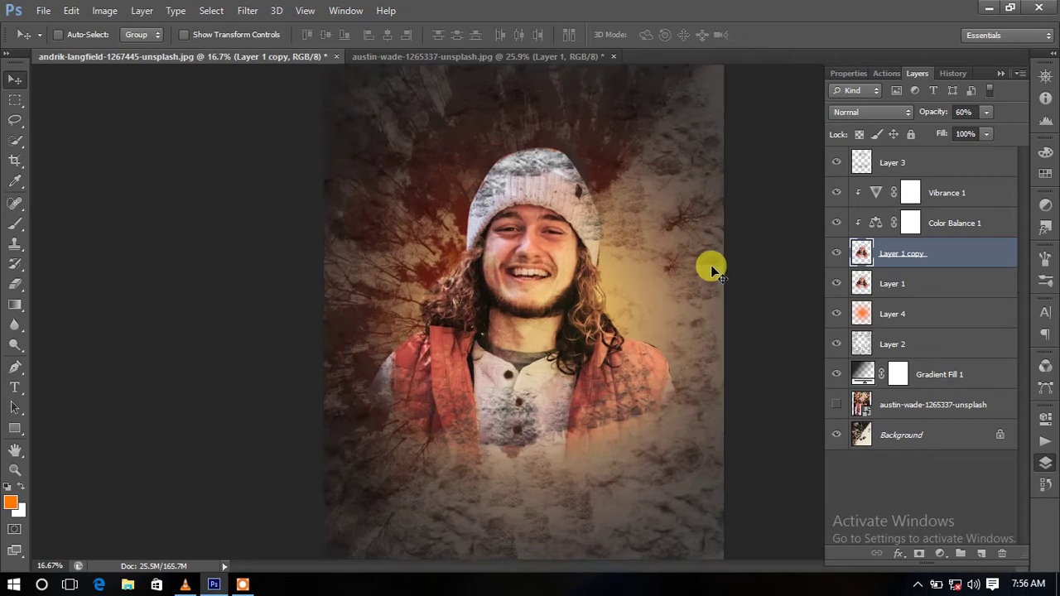
{"action": "key", "text": "ctrl+plus"}
{"action": "key", "text": "ctrl+plus"}
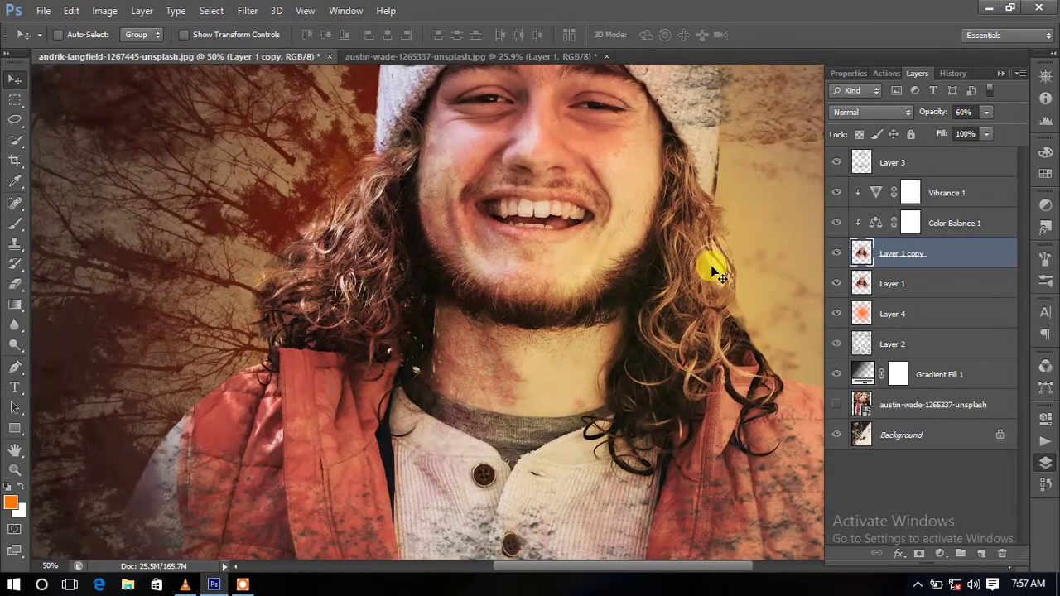
{"action": "key", "text": "ctrl+minus"}
{"action": "key", "text": "ctrl+minus"}
{"action": "key", "text": "ctrl+plus"}
{"action": "key", "text": "ctrl+minus"}
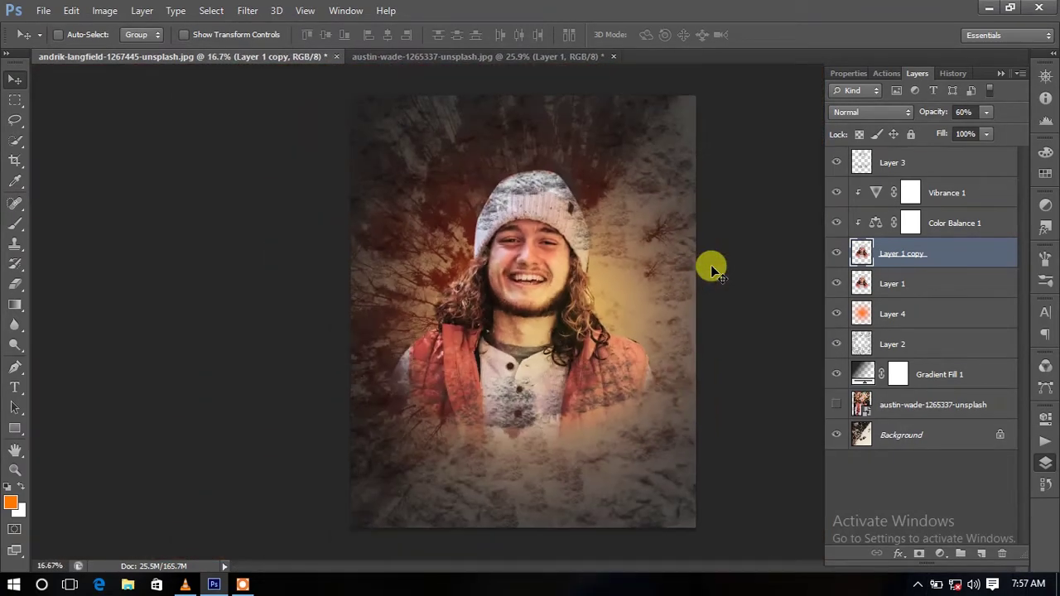
{"action": "left_click", "coordinate": [926, 375]}
{"action": "left_click", "coordinate": [986, 111]}
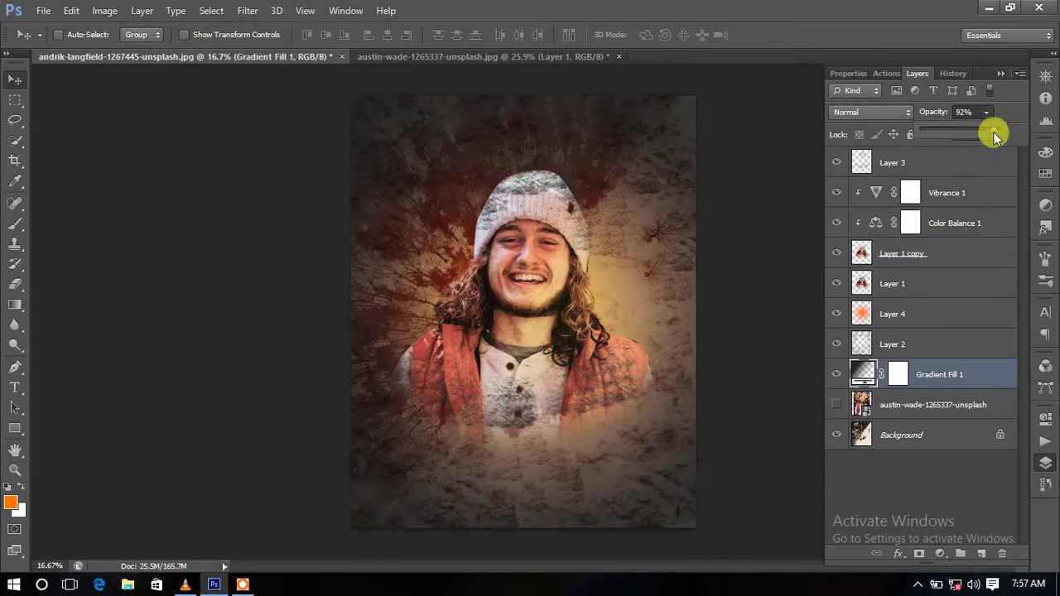
{"action": "left_click", "coordinate": [925, 312]}
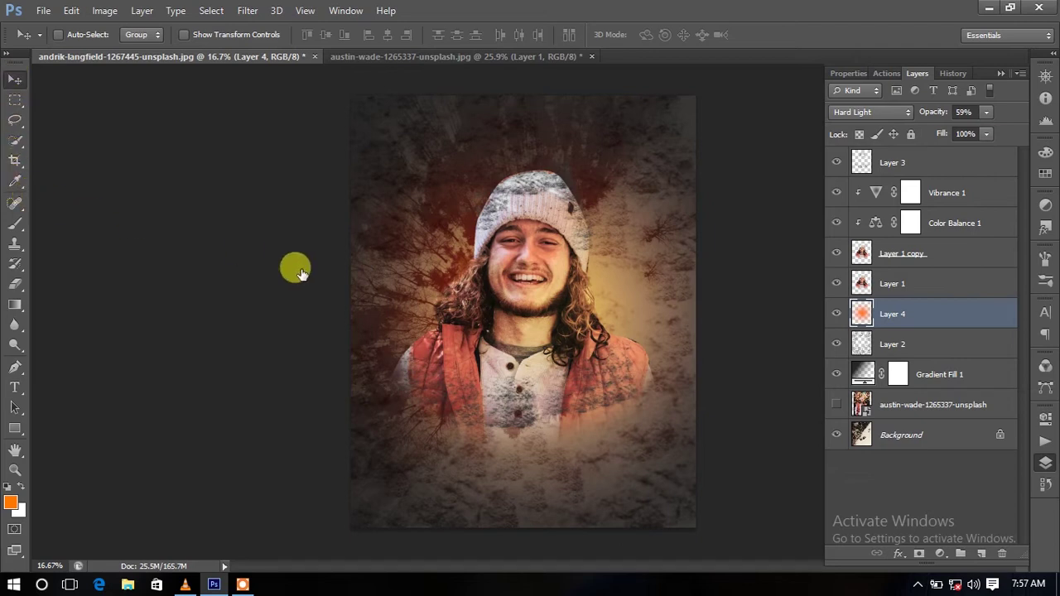
- On a new layer, paint a soft blue #11a3d3 dab on the lower canvas
{"action": "left_click", "coordinate": [980, 553]}
{"action": "left_click", "coordinate": [16, 225]}
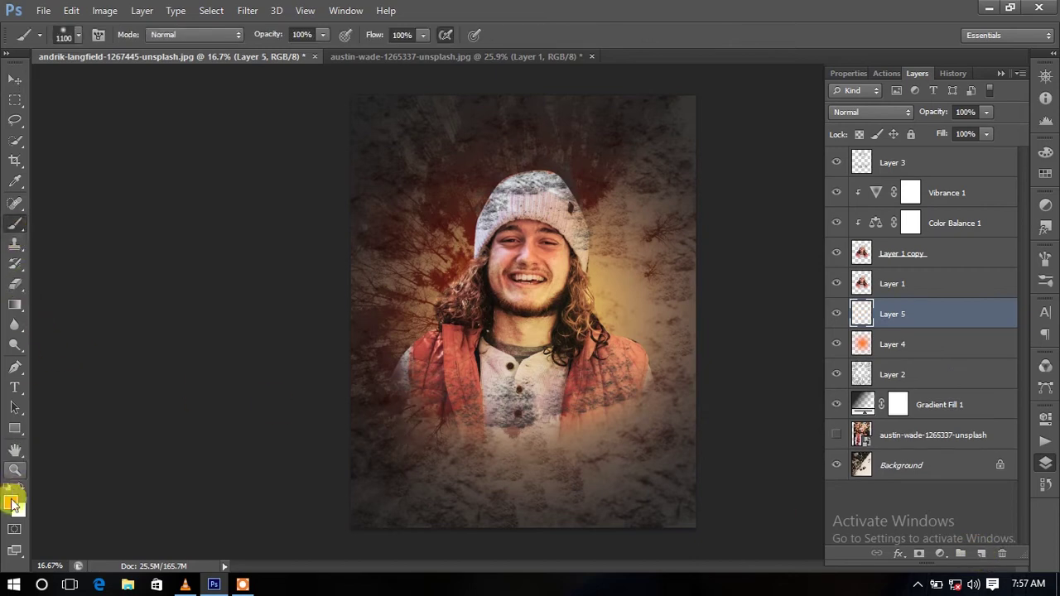
{"action": "left_click", "coordinate": [9, 502]}
{"action": "left_click_drag", "start_coordinate": [538, 243], "coordinate": [538, 231]}
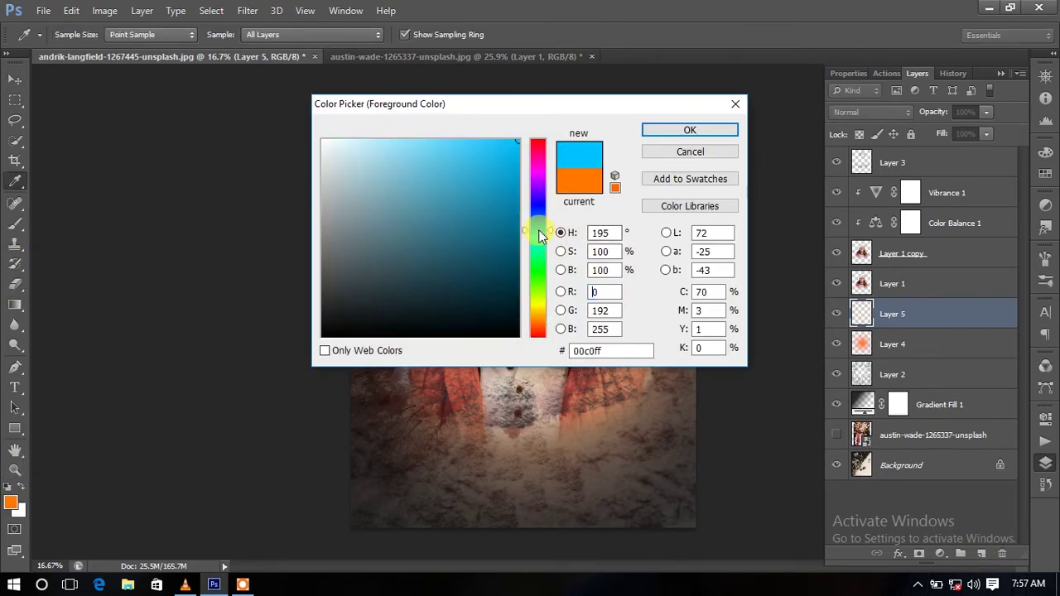
{"action": "left_click_drag", "start_coordinate": [512, 190], "coordinate": [503, 173]}
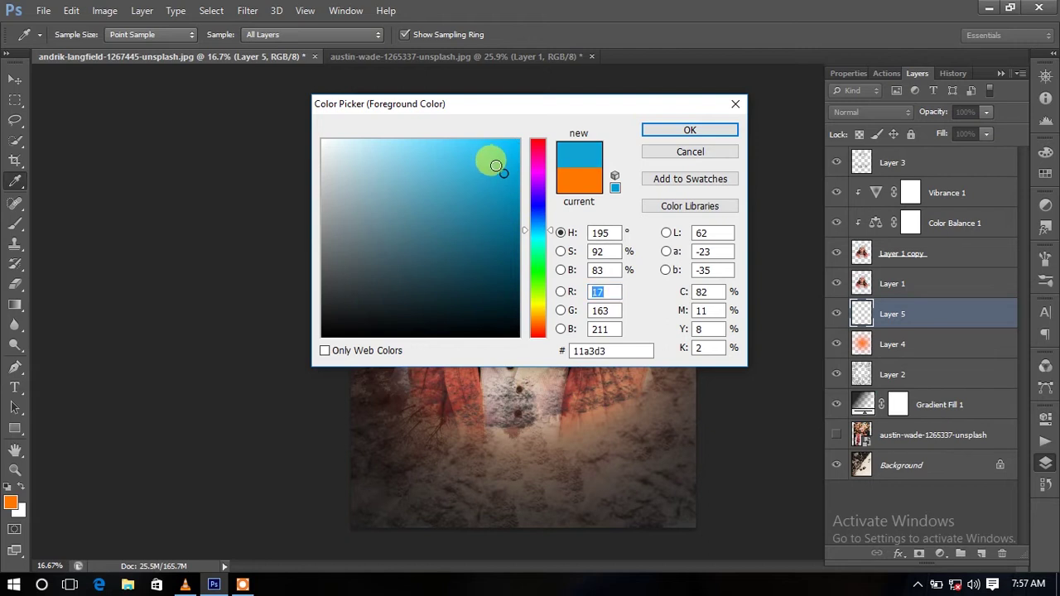
{"action": "left_click", "coordinate": [690, 130]}
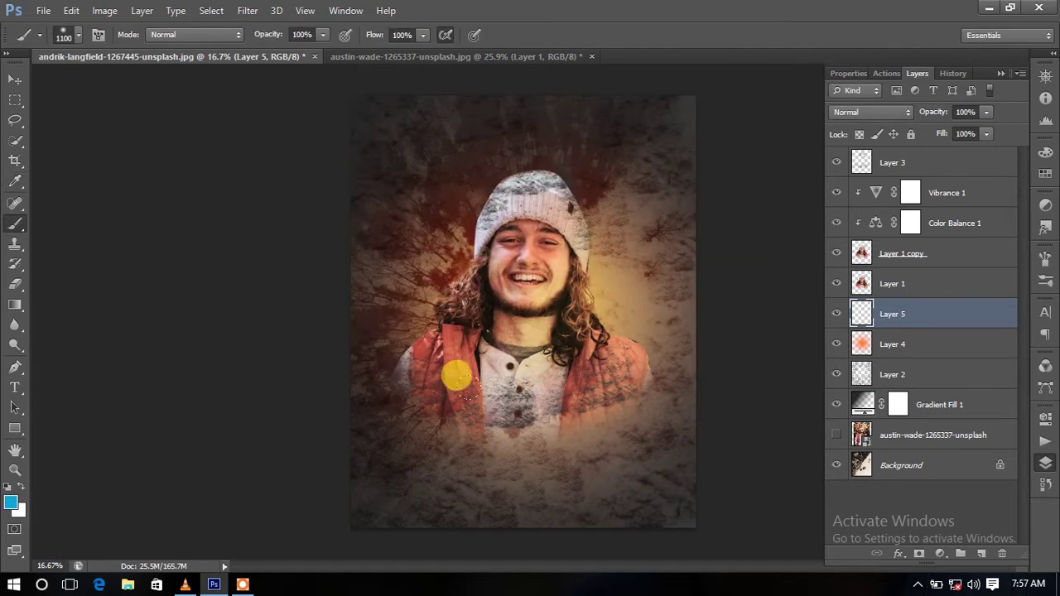
{"action": "left_click", "coordinate": [509, 452]}
- Stretch the blue dab into a wide, flat glow across the lower portrait, blended in Soft Light
{"action": "key", "text": "ctrl+t"}
{"action": "left_click_drag", "start_coordinate": [581, 384], "coordinate": [590, 315]}
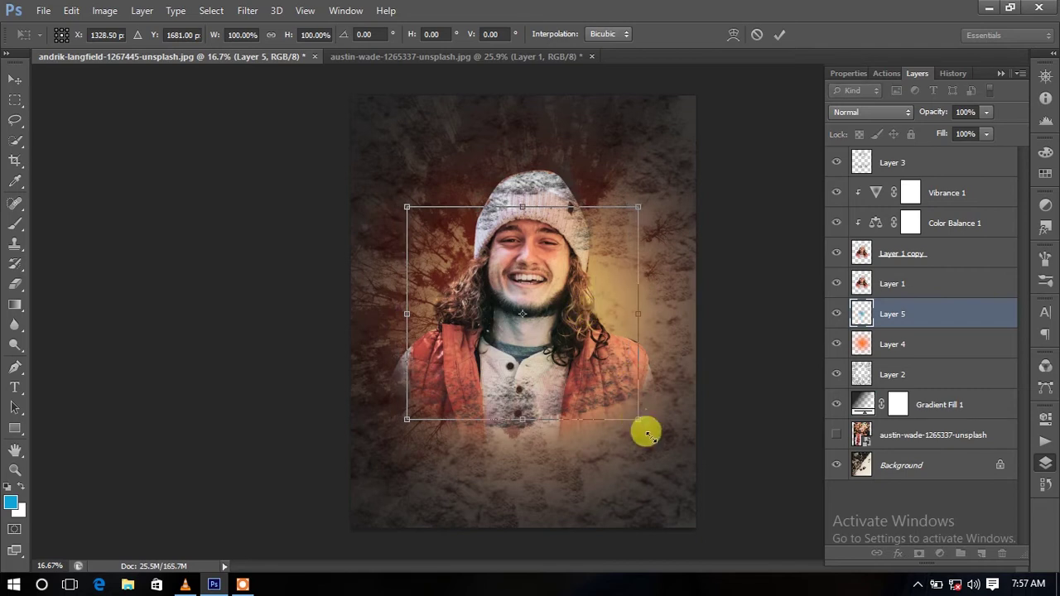
{"action": "left_click_drag", "start_coordinate": [647, 434], "coordinate": [712, 490]}
{"action": "mouse_move", "coordinate": [571, 394]}
{"action": "left_mouse_down"}
{"action": "mouse_move", "coordinate": [569, 317]}
{"action": "mouse_move", "coordinate": [580, 337]}
{"action": "left_mouse_up"}
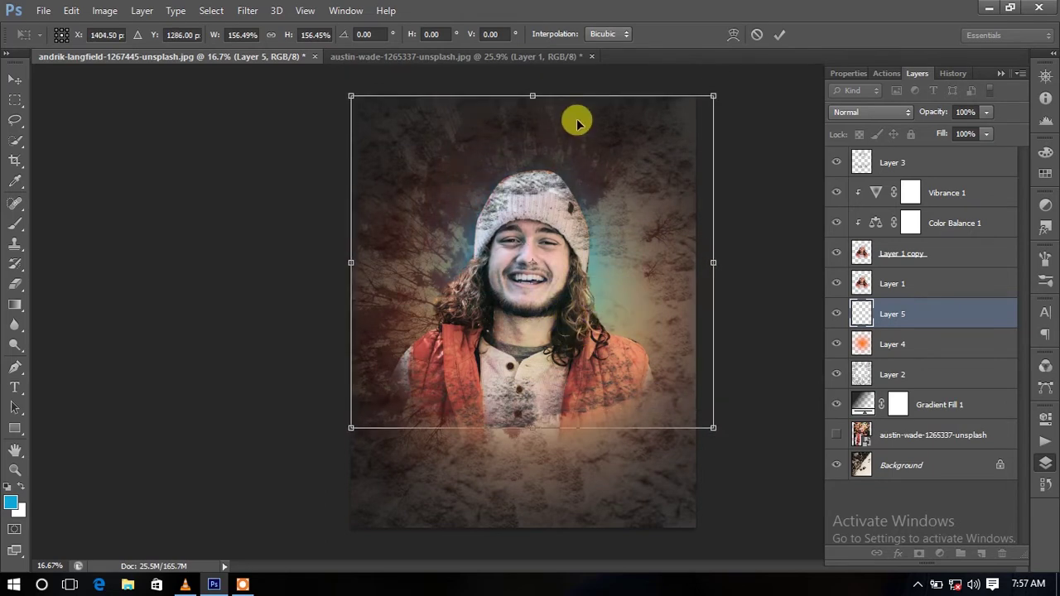
{"action": "mouse_move", "coordinate": [525, 96]}
{"action": "left_mouse_down"}
{"action": "mouse_move", "coordinate": [534, 244]}
{"action": "mouse_move", "coordinate": [551, 266]}
{"action": "mouse_move", "coordinate": [556, 178]}
{"action": "mouse_move", "coordinate": [568, 372]}
{"action": "mouse_move", "coordinate": [560, 404]}
{"action": "mouse_move", "coordinate": [548, 374]}
{"action": "left_mouse_up"}
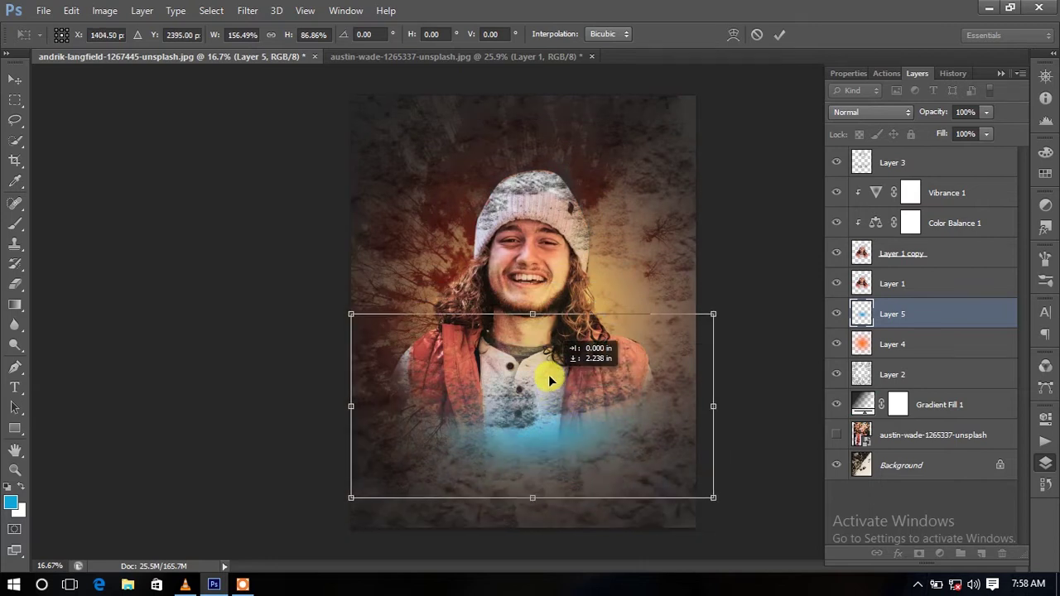
{"action": "left_click_drag", "start_coordinate": [351, 498], "coordinate": [297, 524]}
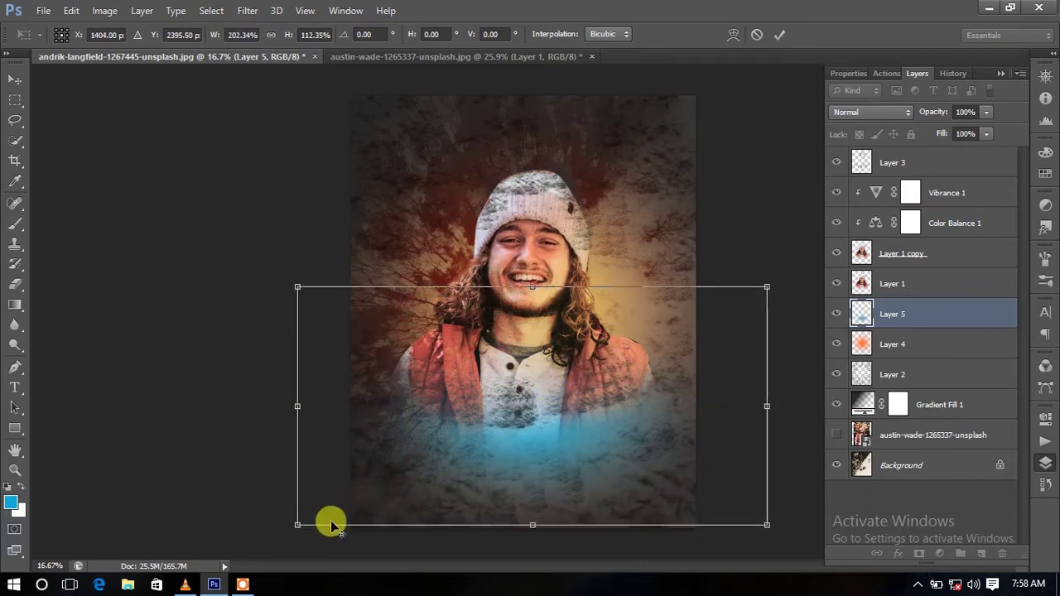
{"action": "left_click_drag", "start_coordinate": [531, 284], "coordinate": [534, 306]}
{"action": "left_click_drag", "start_coordinate": [544, 353], "coordinate": [550, 375]}
{"action": "key", "text": "Return"}
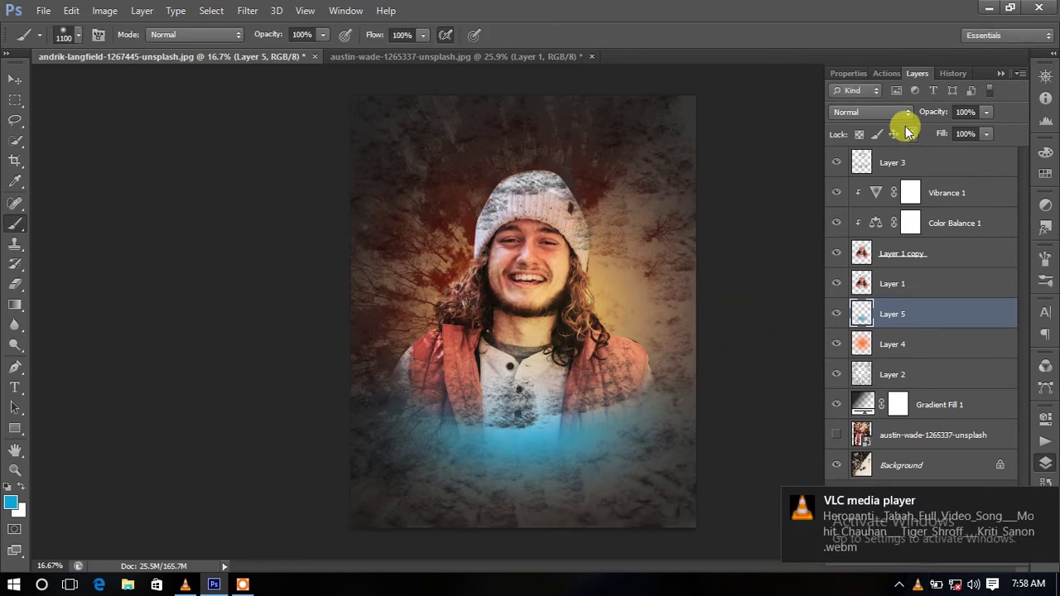
{"action": "left_click", "coordinate": [852, 114]}
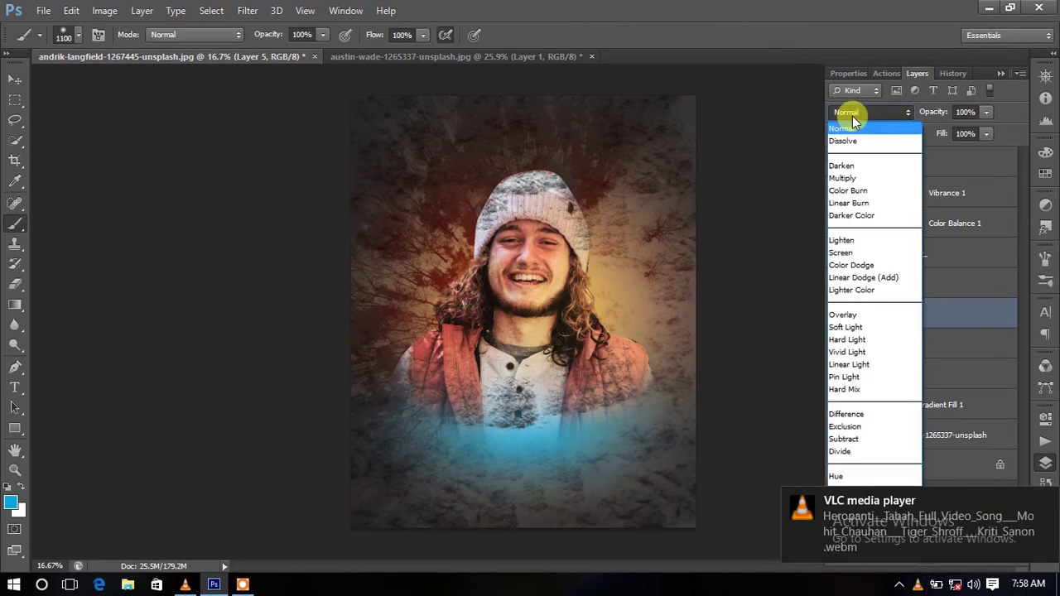
{"action": "left_click", "coordinate": [837, 334]}
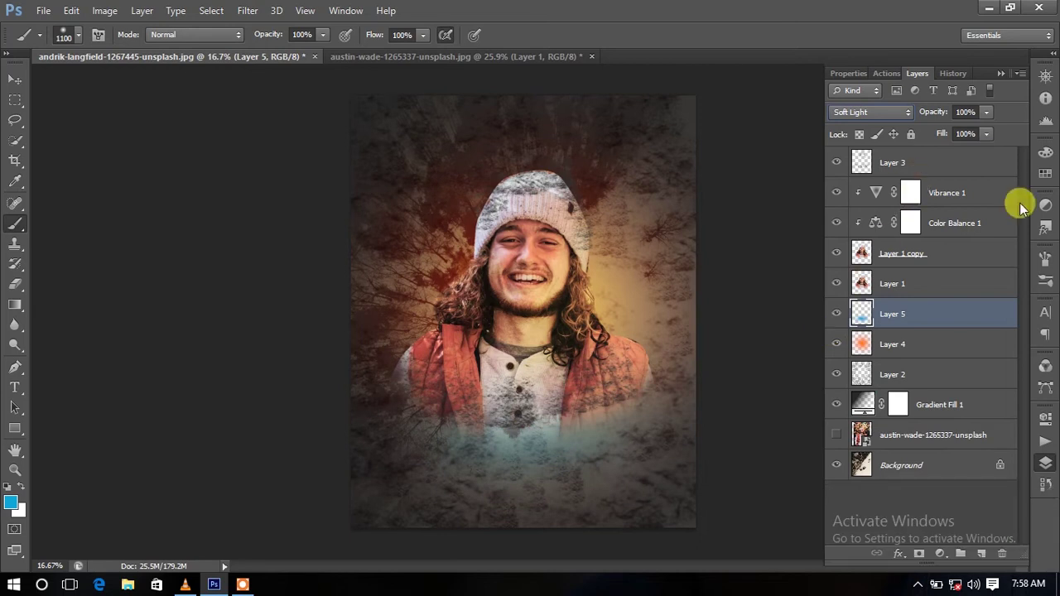
{"action": "left_click", "coordinate": [10, 81]}
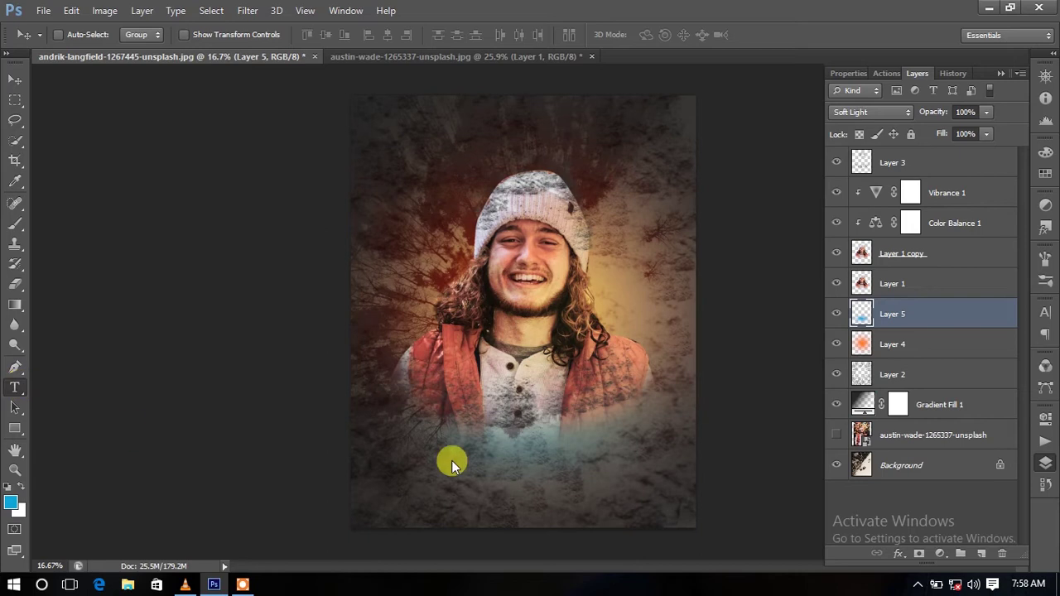
- Start a new text layer on the poster above Layer 3
{"action": "key", "text": "t"}
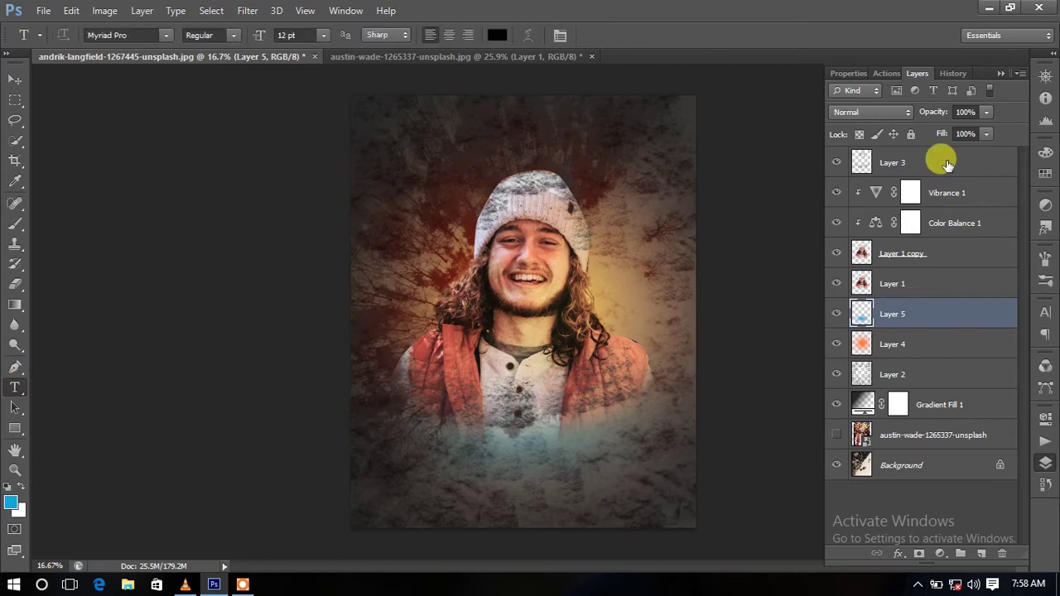
{"action": "left_click", "coordinate": [946, 163]}
{"action": "left_click", "coordinate": [414, 358]}
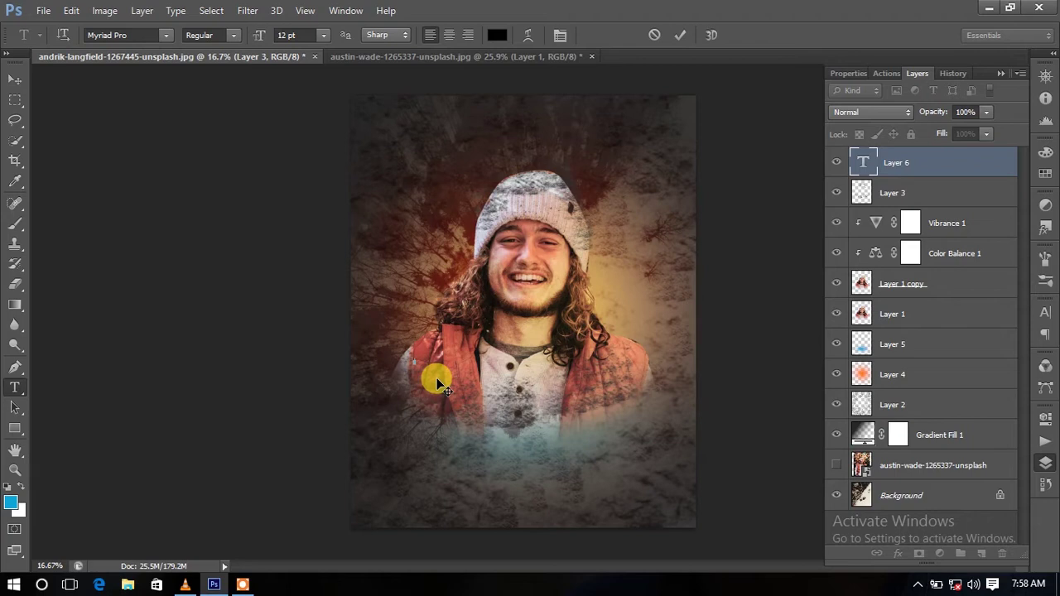
{"action": "left_click", "coordinate": [323, 35]}
{"action": "left_click", "coordinate": [336, 10]}
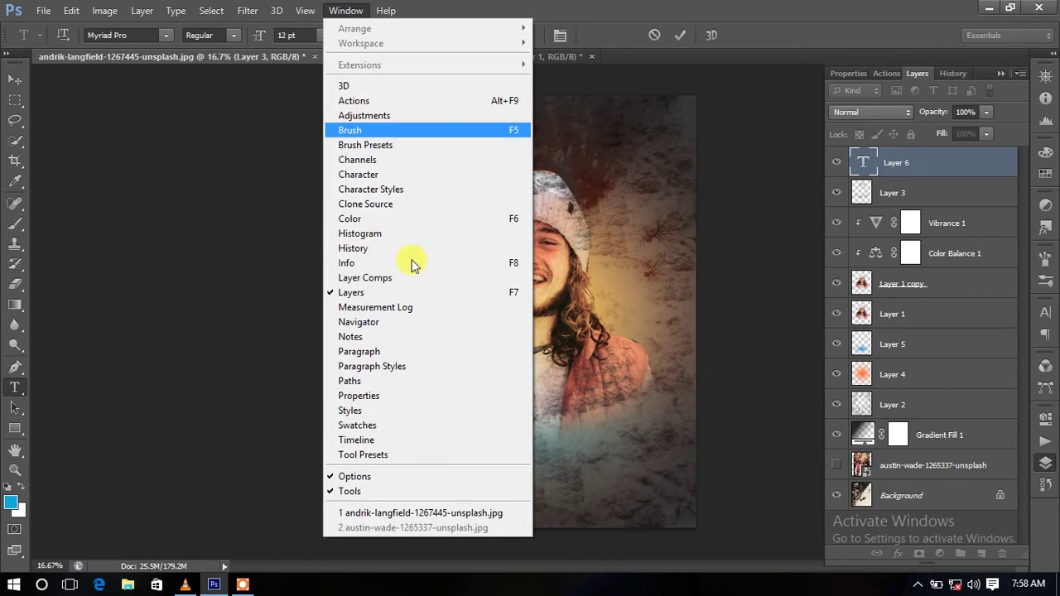
{"action": "left_click", "coordinate": [403, 173]}
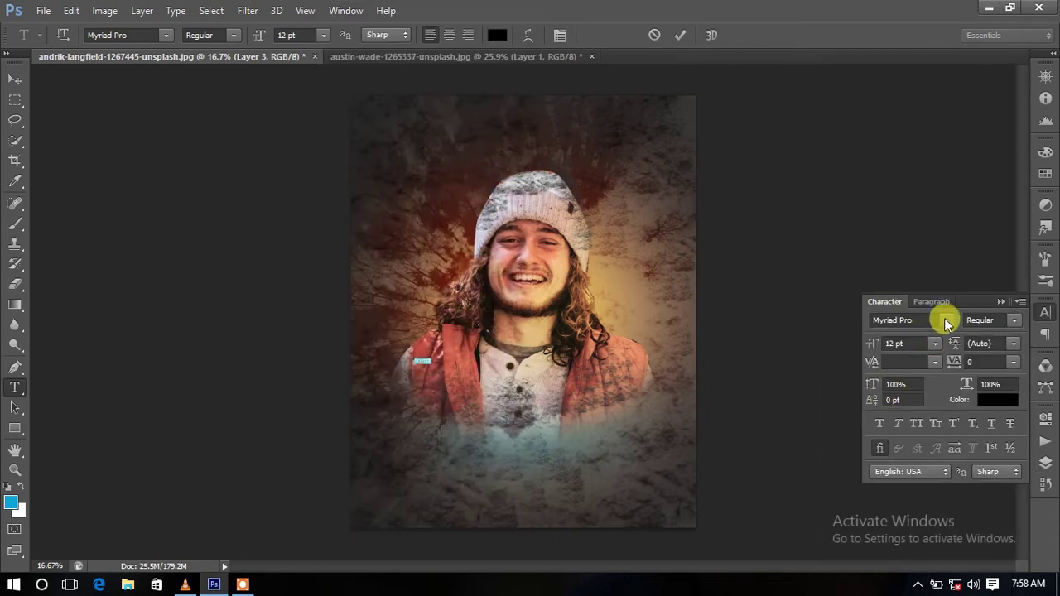
- Set the title text to Arial Bold at 134 pt
{"action": "left_click", "coordinate": [945, 319]}
{"action": "left_click", "coordinate": [172, 37]}
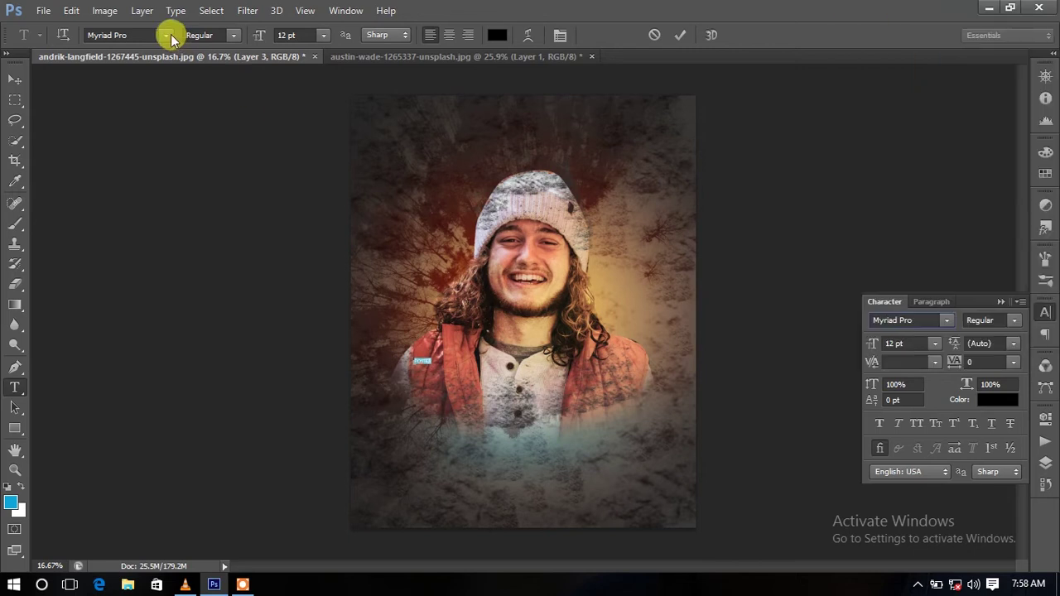
{"action": "mouse_move", "coordinate": [303, 255]}
{"action": "left_mouse_down"}
{"action": "mouse_move", "coordinate": [304, 11]}
{"action": "mouse_move", "coordinate": [304, 72]}
{"action": "left_mouse_up"}
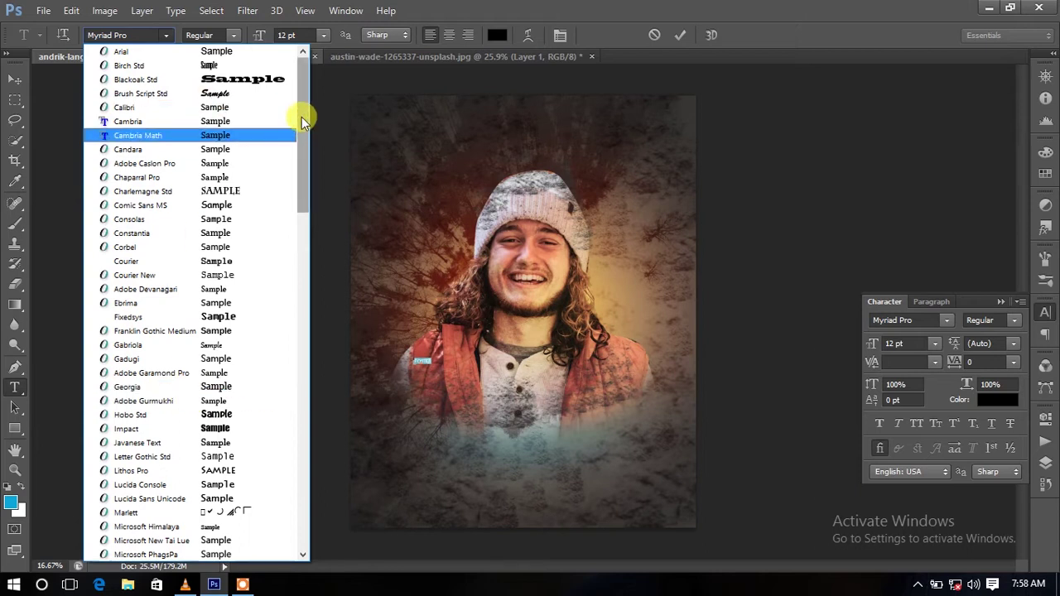
{"action": "left_click", "coordinate": [186, 53]}
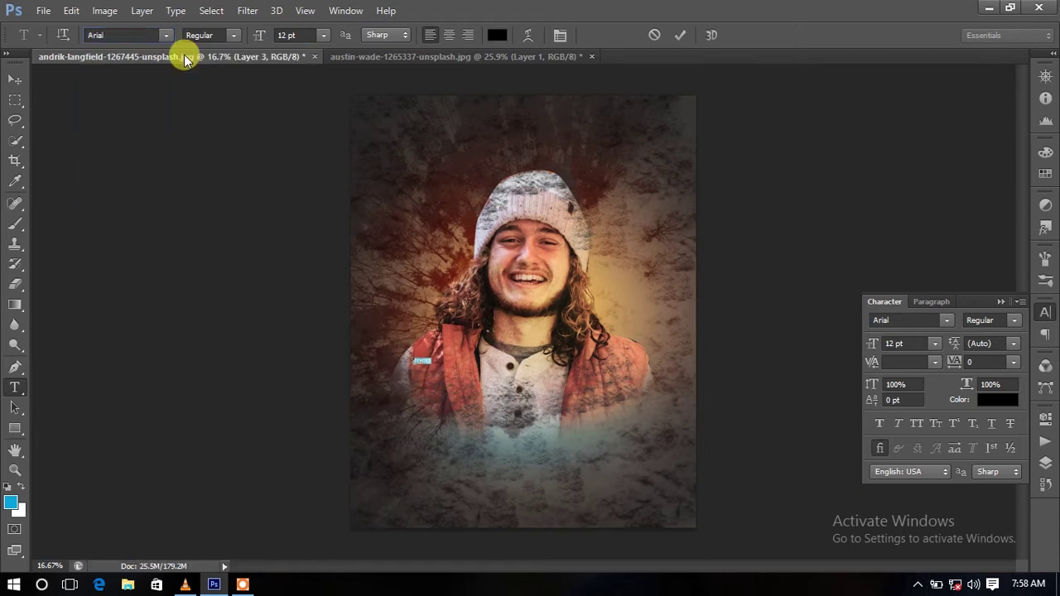
{"action": "left_click", "coordinate": [1012, 321]}
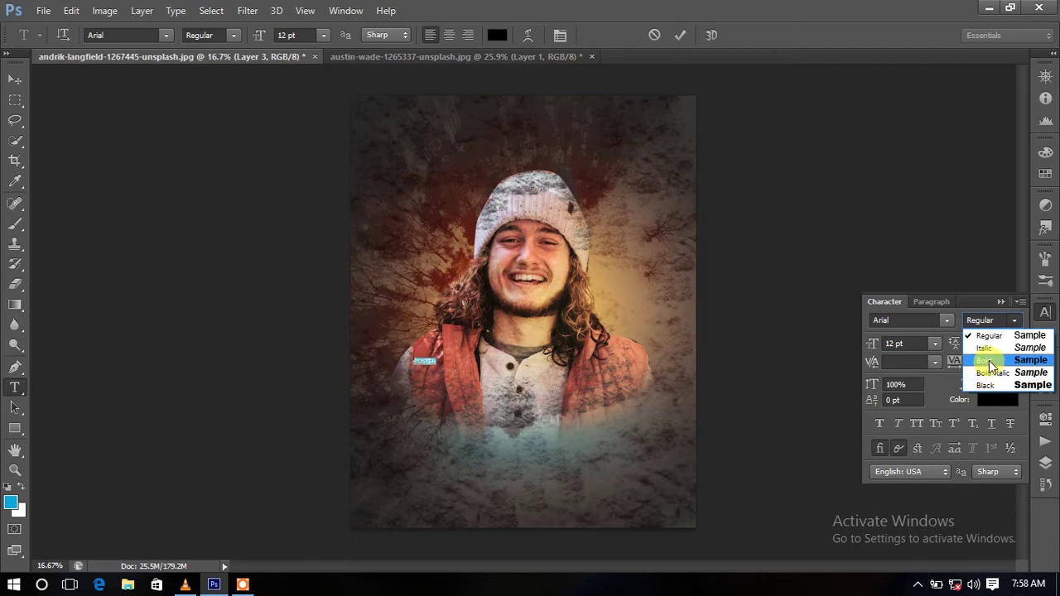
{"action": "left_click", "coordinate": [987, 357]}
{"action": "left_click_drag", "start_coordinate": [873, 344], "coordinate": [927, 344]}
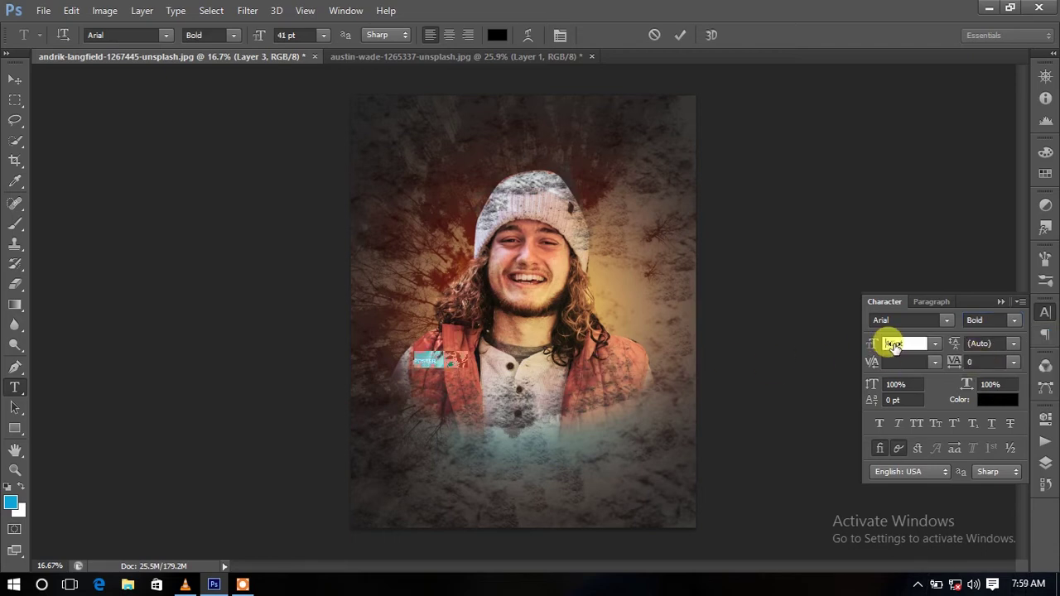
{"action": "type", "text": "98"}
{"action": "key", "text": "Return"}
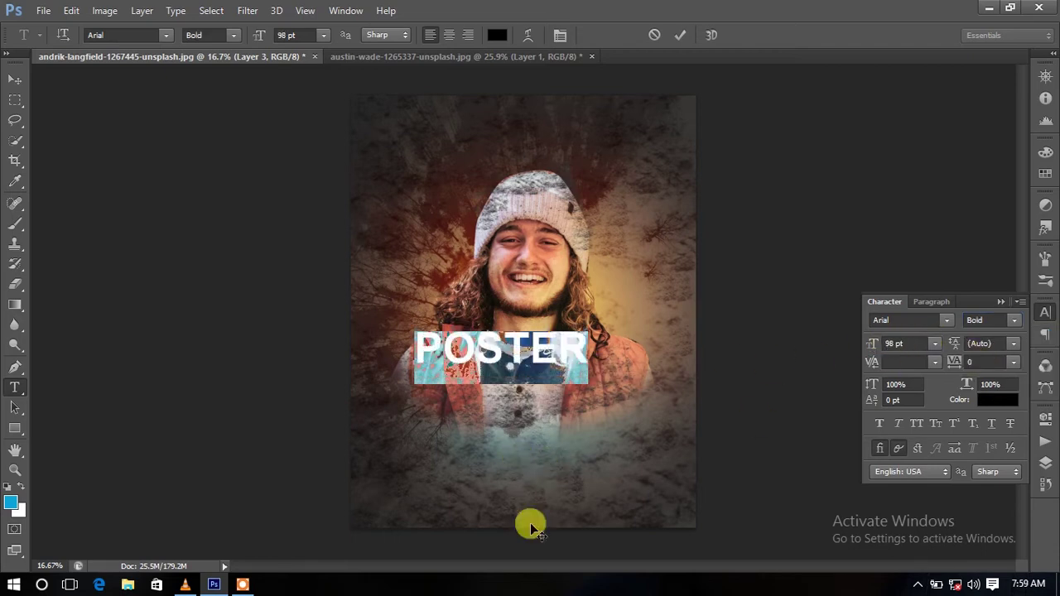
{"action": "key", "text": "ctrl+Return"}
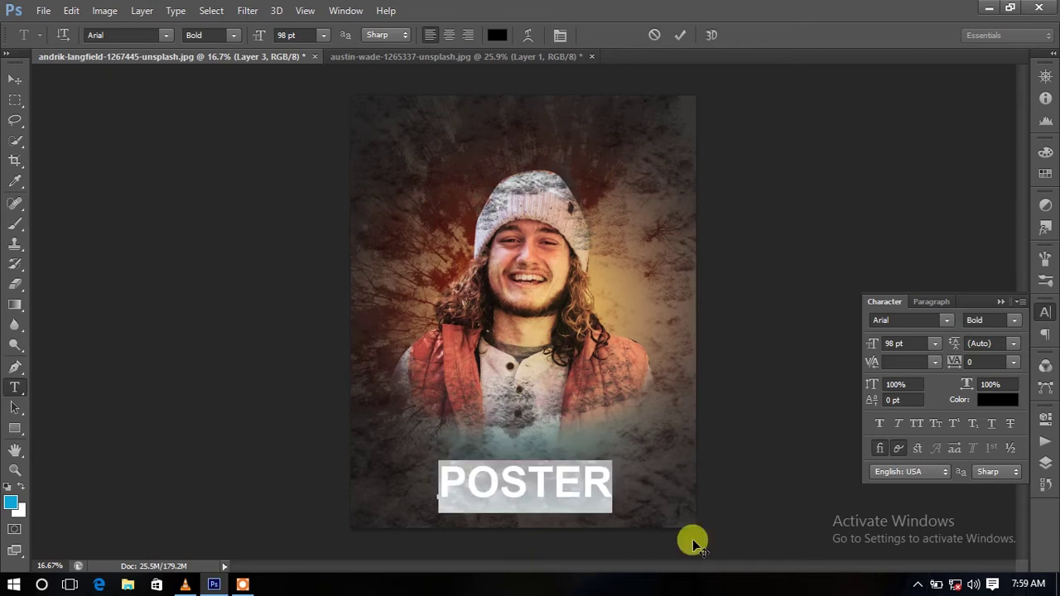
{"action": "left_click_drag", "start_coordinate": [870, 344], "coordinate": [895, 343]}
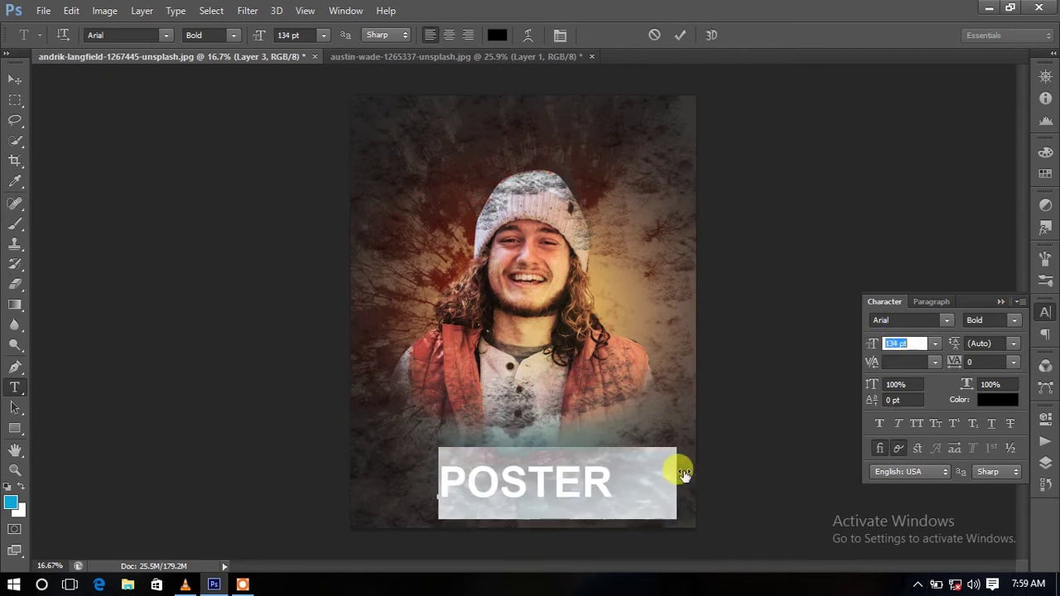
- Reposition POSTER, switch it to the Arial Black weight, and select the word for recolouring
{"action": "left_click_drag", "start_coordinate": [579, 419], "coordinate": [547, 410]}
{"action": "left_click", "coordinate": [1014, 319]}
{"action": "left_click", "coordinate": [973, 373]}
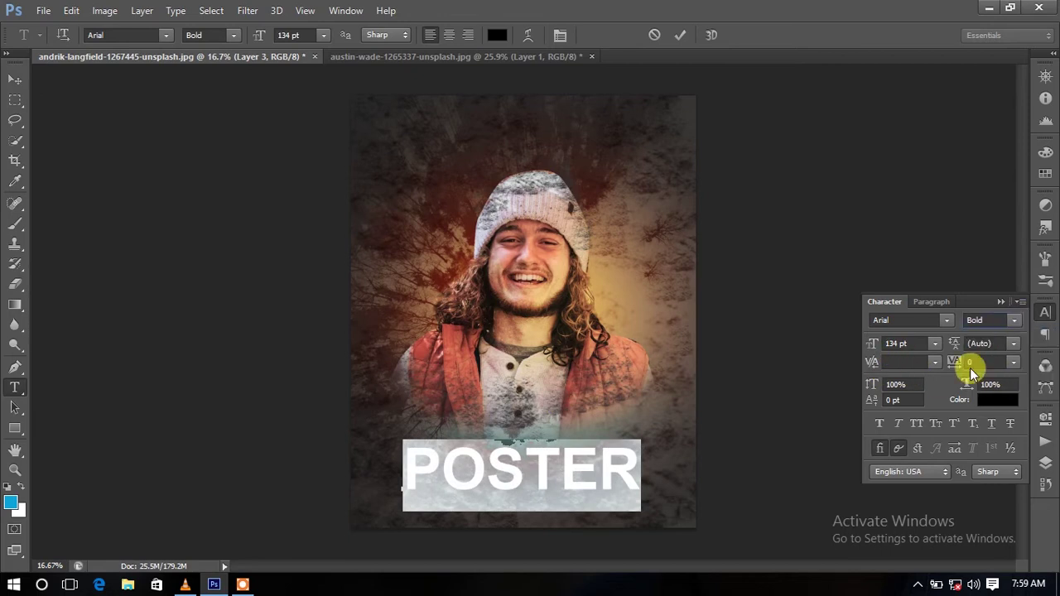
{"action": "left_click", "coordinate": [881, 426]}
{"action": "left_click", "coordinate": [880, 427]}
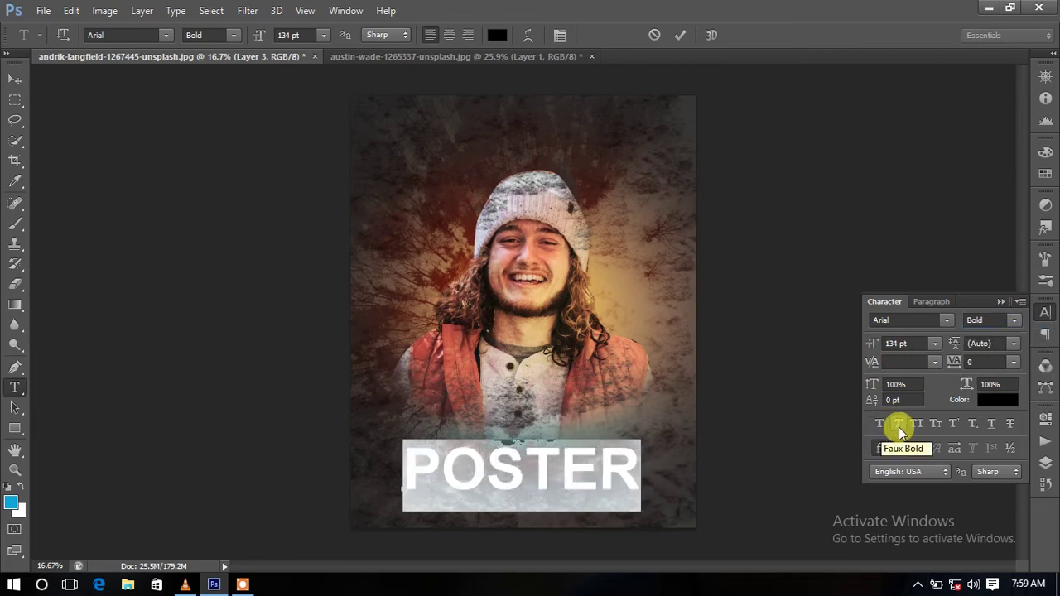
{"action": "left_click", "coordinate": [1017, 325]}
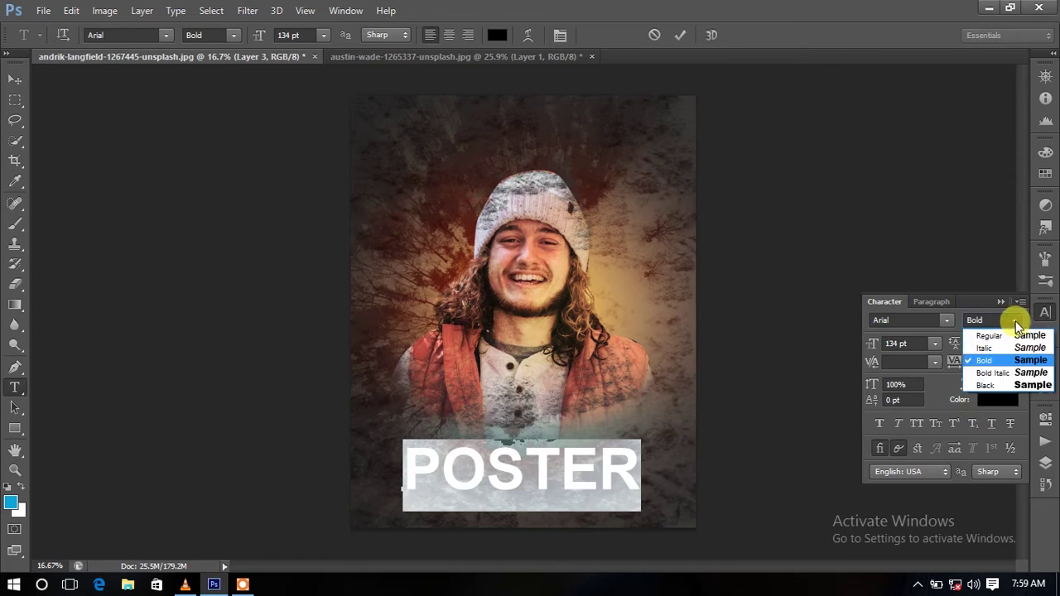
{"action": "left_click", "coordinate": [998, 387]}
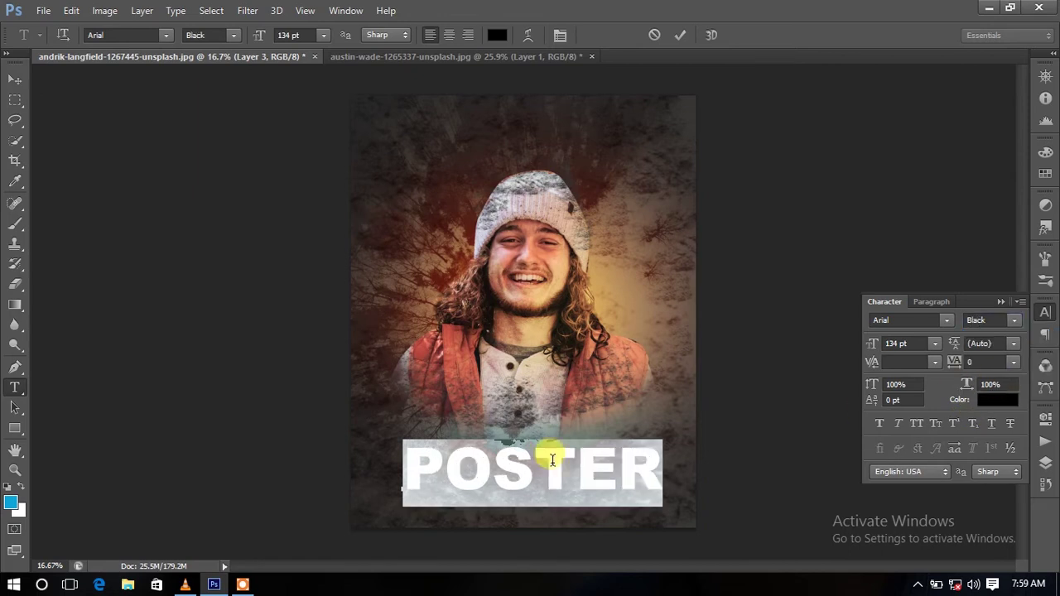
{"action": "left_click", "coordinate": [539, 454]}
{"action": "double_click", "coordinate": [483, 470]}
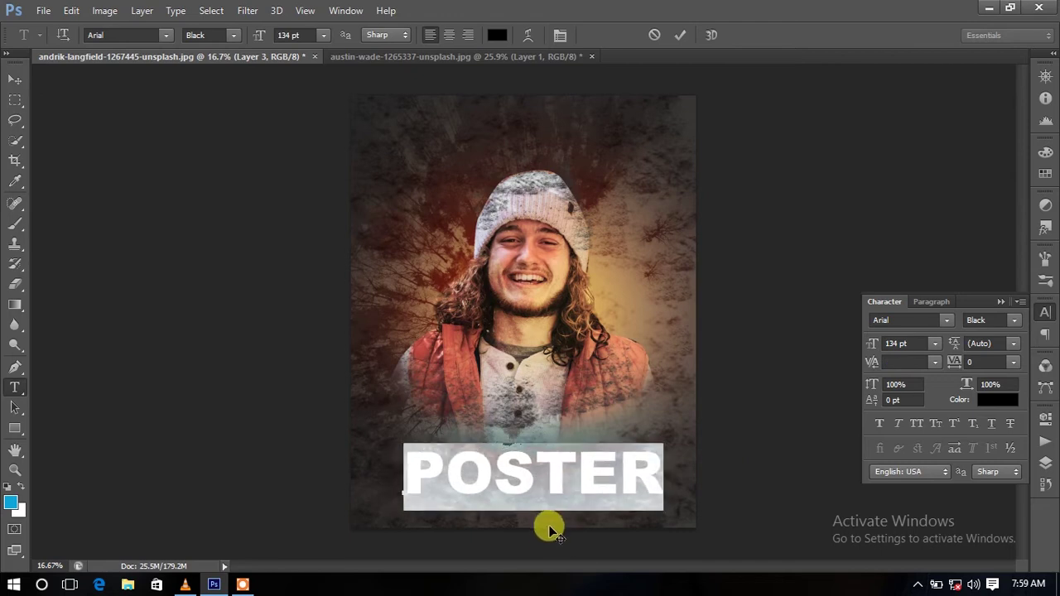
{"action": "left_click", "coordinate": [998, 399]}
- Colour POSTER cyan 00fff0, tighten its tracking to -40, and commit the text
{"action": "left_click_drag", "start_coordinate": [543, 219], "coordinate": [538, 247]}
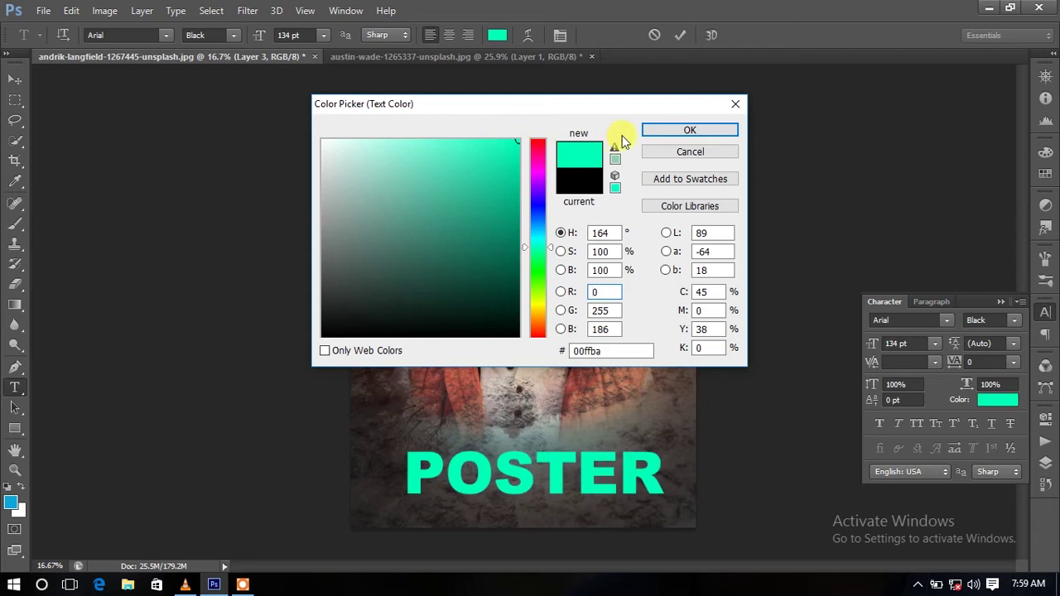
{"action": "mouse_move", "coordinate": [540, 242]}
{"action": "left_mouse_down"}
{"action": "mouse_move", "coordinate": [540, 224]}
{"action": "mouse_move", "coordinate": [543, 245]}
{"action": "left_mouse_up"}
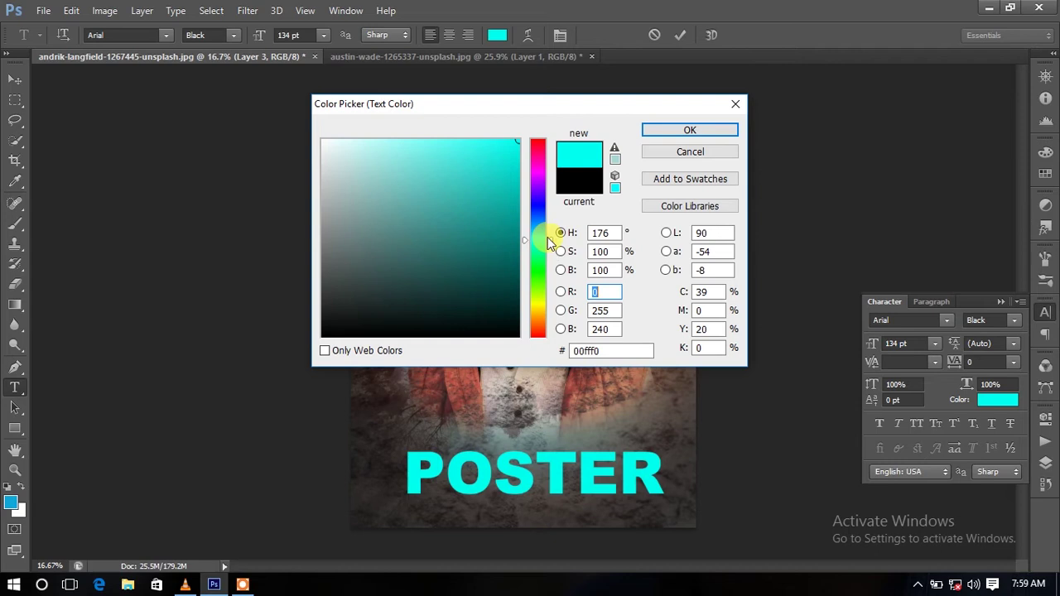
{"action": "left_click", "coordinate": [702, 128]}
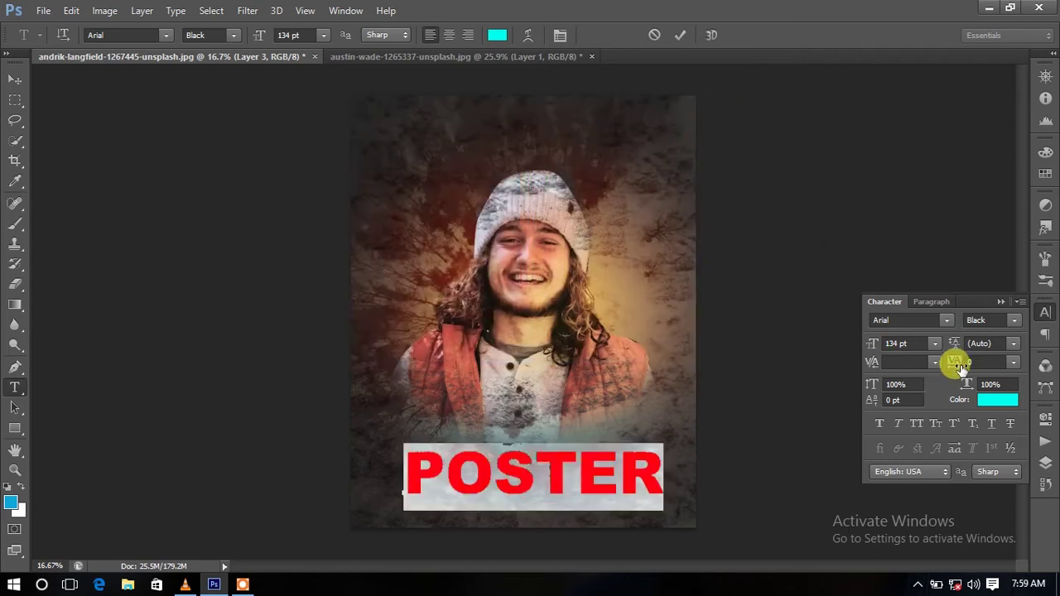
{"action": "mouse_move", "coordinate": [955, 364]}
{"action": "left_mouse_down"}
{"action": "mouse_move", "coordinate": [944, 362]}
{"action": "mouse_move", "coordinate": [954, 368]}
{"action": "left_mouse_up"}
{"action": "type", "text": "-40"}
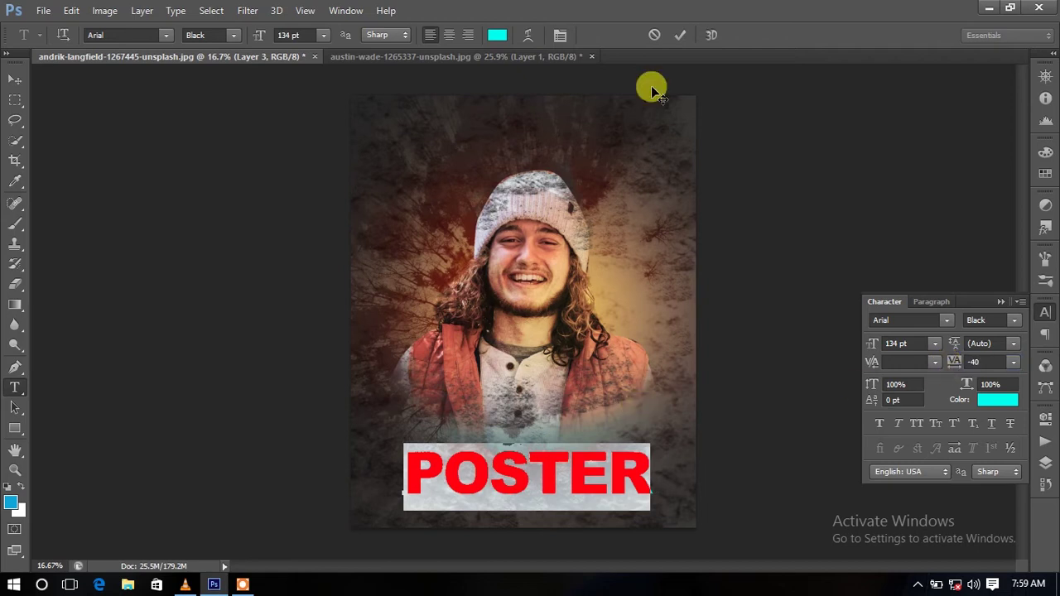
{"action": "left_click", "coordinate": [675, 37]}
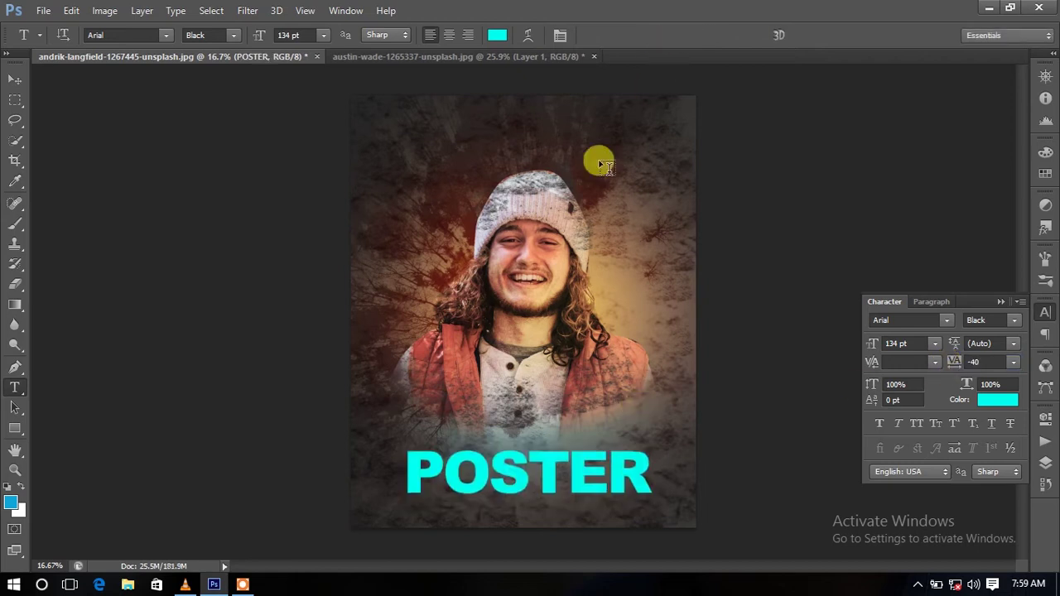
- Type the NORMEL subtitle as new text and set it to Arial Regular
{"action": "left_click", "coordinate": [453, 411]}
{"action": "type", "text": "N"}
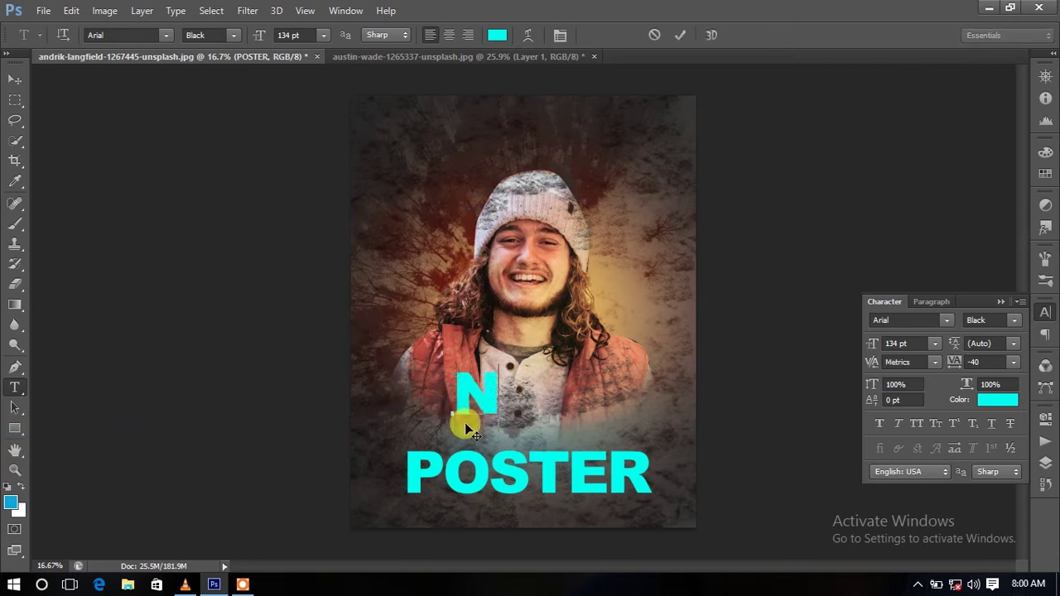
{"action": "type", "text": "ORMEI"}
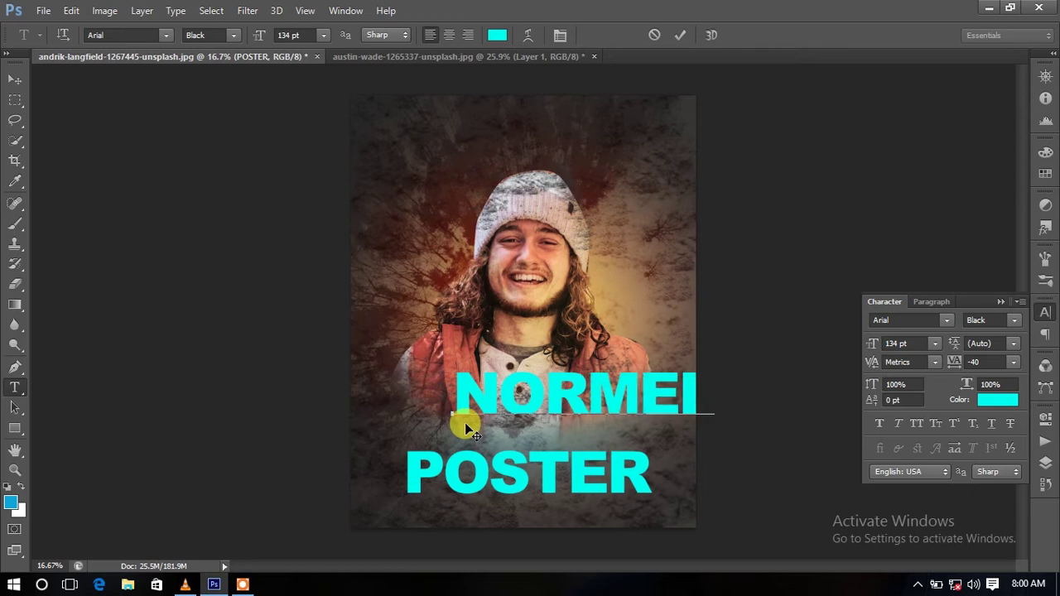
{"action": "left_click_drag", "start_coordinate": [534, 352], "coordinate": [530, 348]}
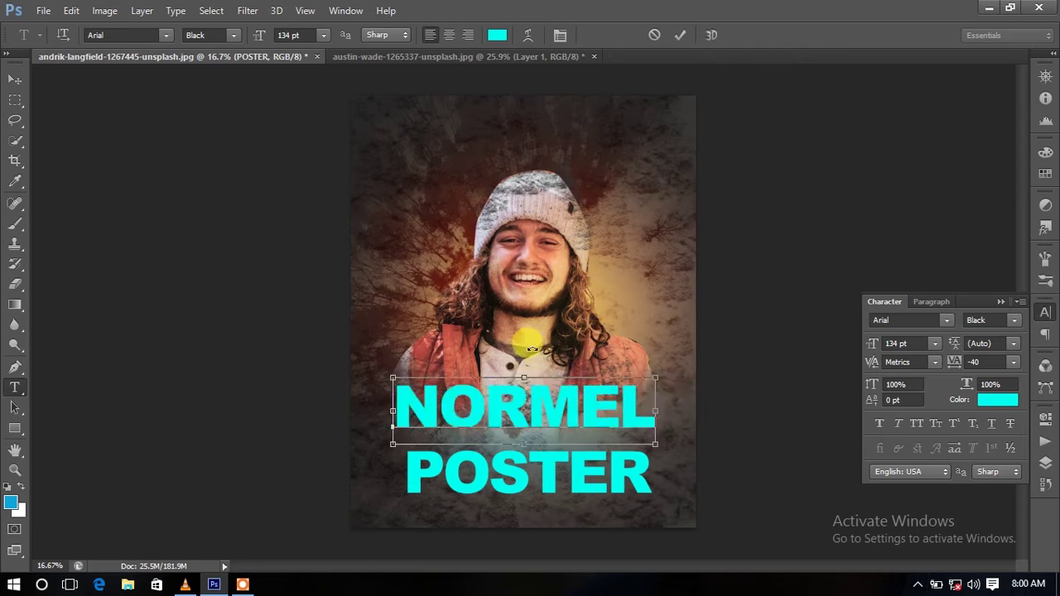
{"action": "key", "text": "ctrl+a"}
{"action": "mouse_move", "coordinate": [876, 344]}
{"action": "left_mouse_down"}
{"action": "mouse_move", "coordinate": [859, 337]}
{"action": "mouse_move", "coordinate": [833, 355]}
{"action": "left_mouse_up"}
{"action": "left_click", "coordinate": [1014, 320]}
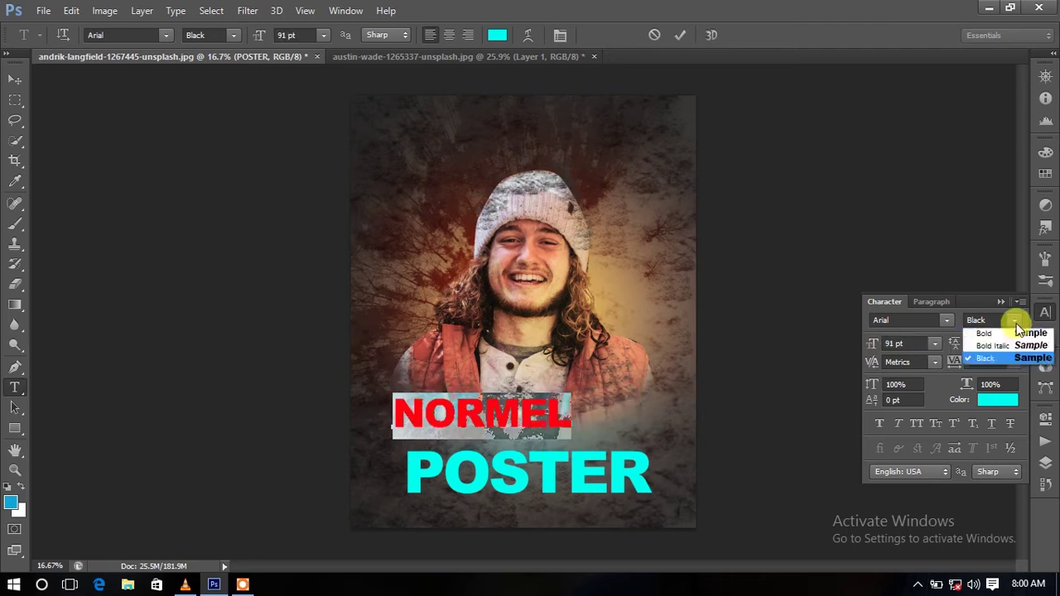
{"action": "left_click", "coordinate": [1006, 331]}
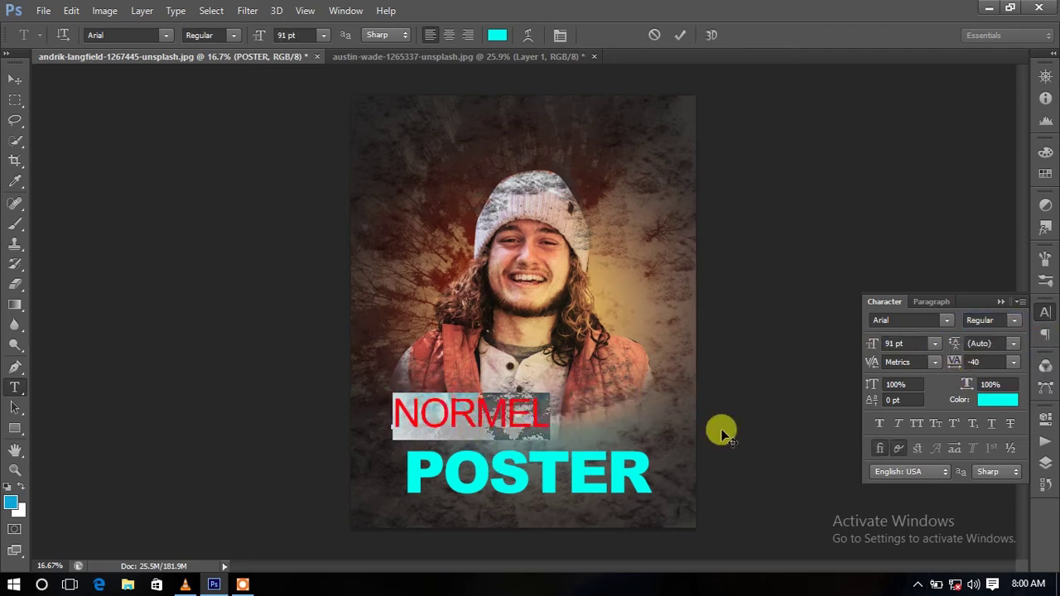
- Shrink NORMEL to 52 pt and place it below the POSTER title
{"action": "left_click_drag", "start_coordinate": [503, 479], "coordinate": [566, 495]}
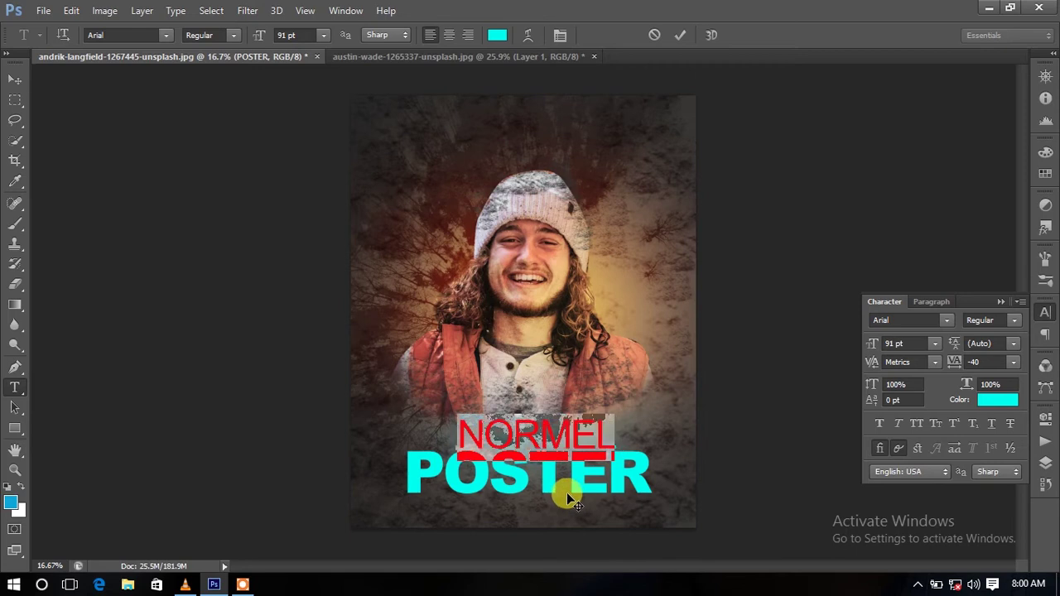
{"action": "left_click_drag", "start_coordinate": [884, 340], "coordinate": [848, 350]}
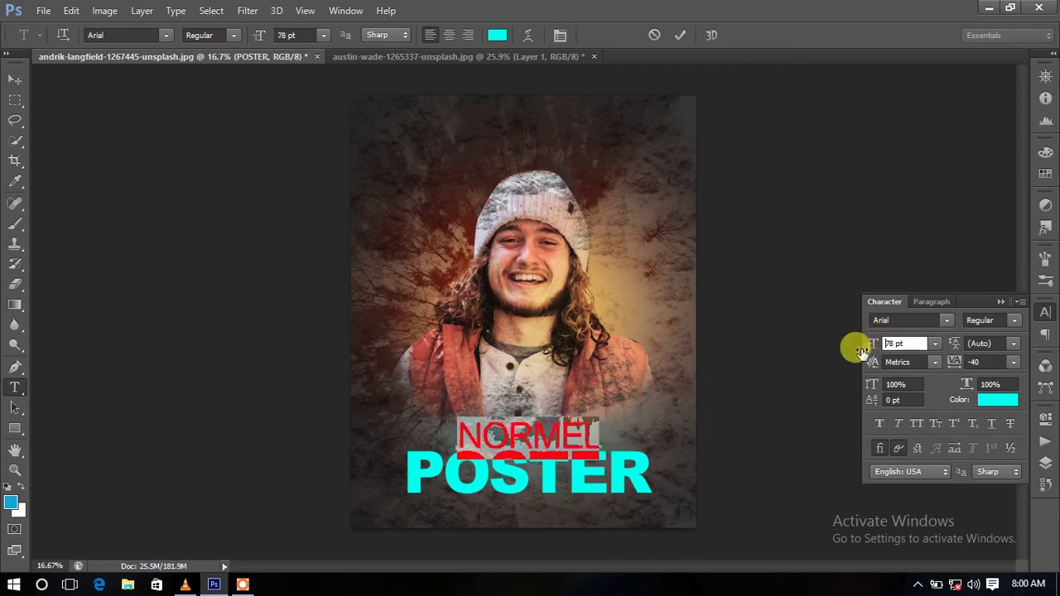
{"action": "left_click_drag", "start_coordinate": [516, 489], "coordinate": [520, 486]}
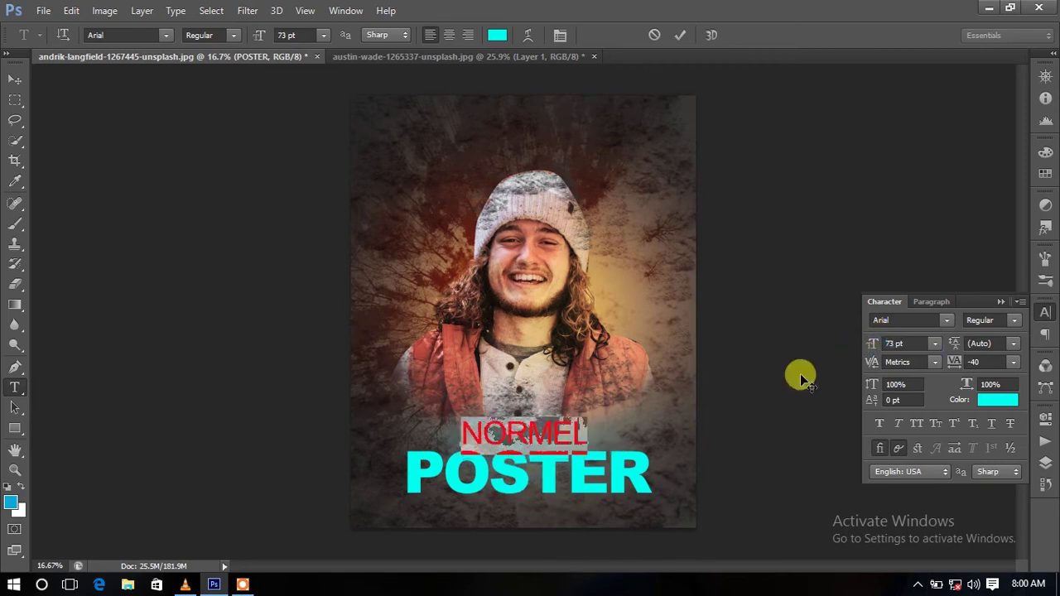
{"action": "left_click_drag", "start_coordinate": [872, 353], "coordinate": [859, 347]}
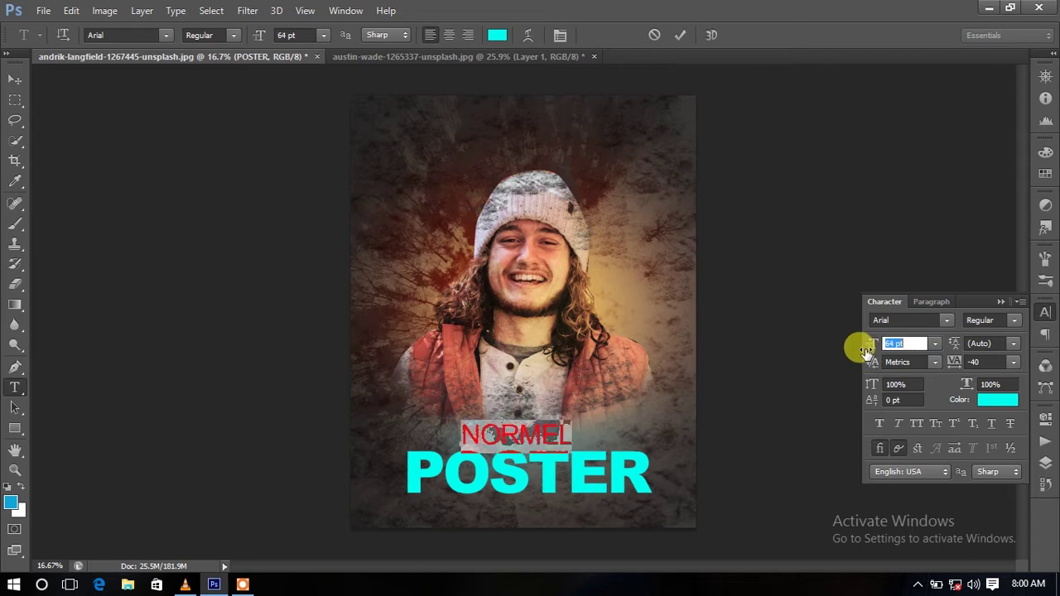
{"action": "left_click_drag", "start_coordinate": [514, 487], "coordinate": [528, 566]}
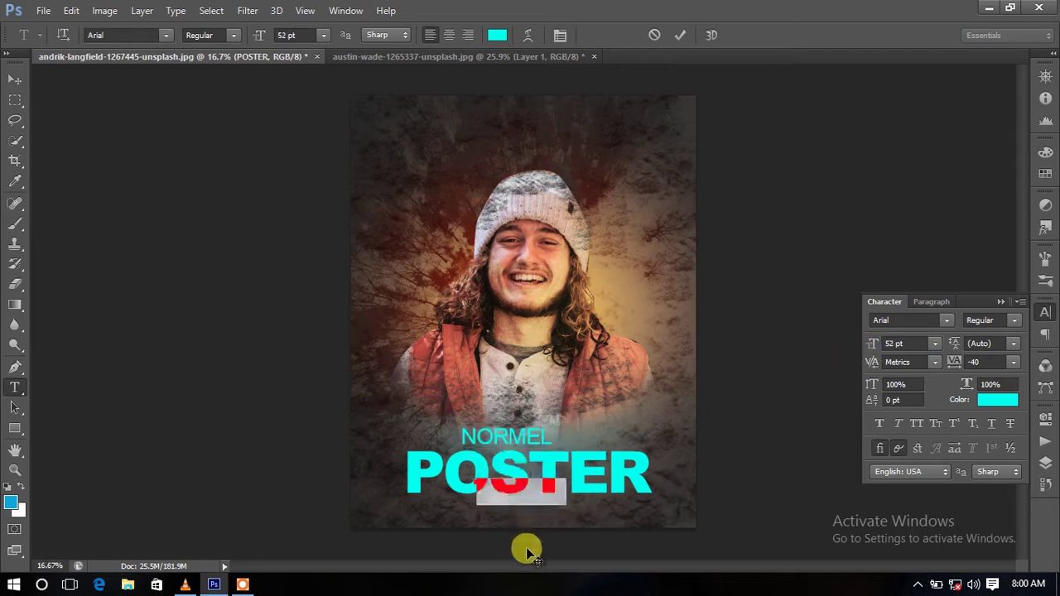
- Make NORMEL white, 28 pt, 97% vertical scale with 800 tracking, and commit it
{"action": "left_click", "coordinate": [1000, 399]}
{"action": "left_click_drag", "start_coordinate": [387, 188], "coordinate": [297, 132]}
{"action": "left_click", "coordinate": [689, 130]}
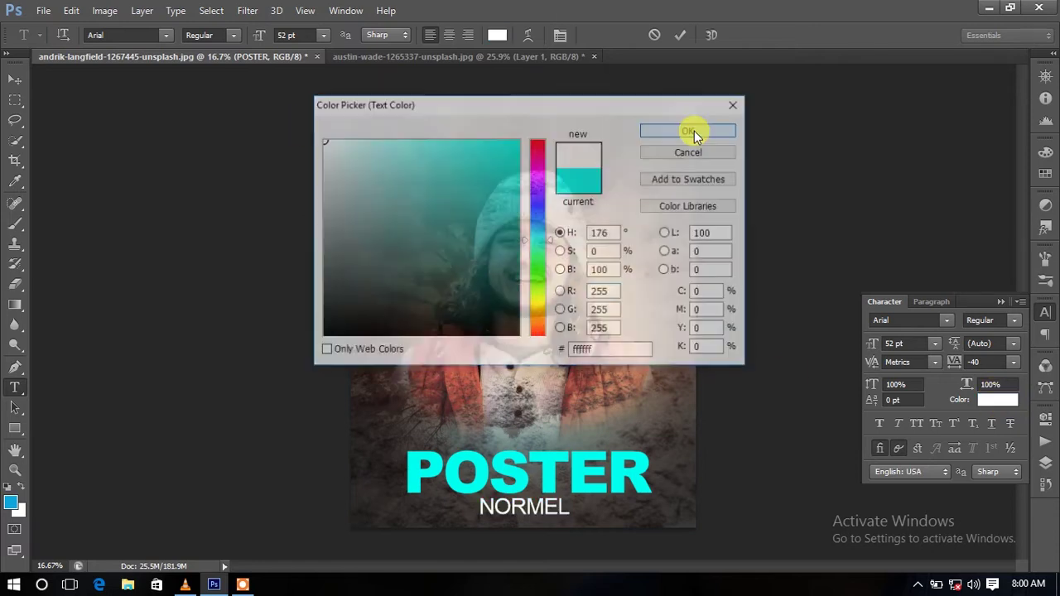
{"action": "left_click_drag", "start_coordinate": [869, 343], "coordinate": [852, 348]}
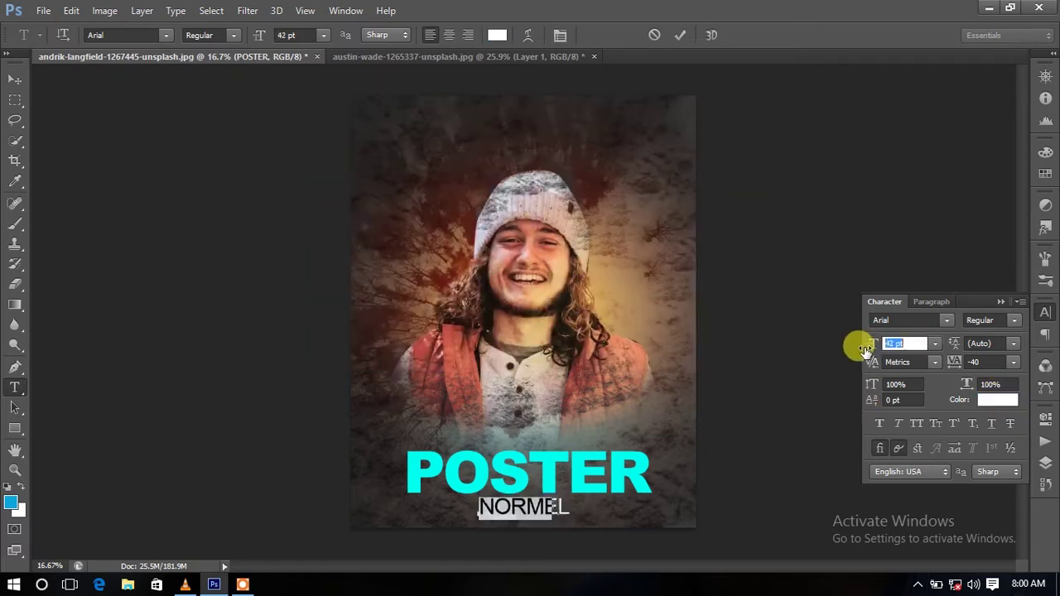
{"action": "left_click_drag", "start_coordinate": [875, 387], "coordinate": [868, 340]}
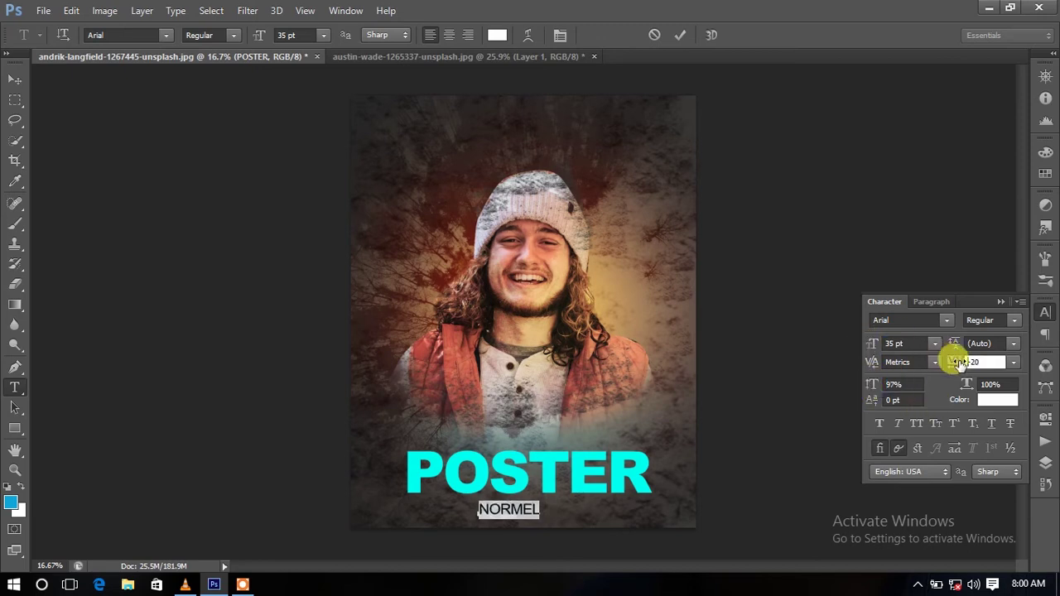
{"action": "type", "text": "800"}
{"action": "key", "text": "Return"}
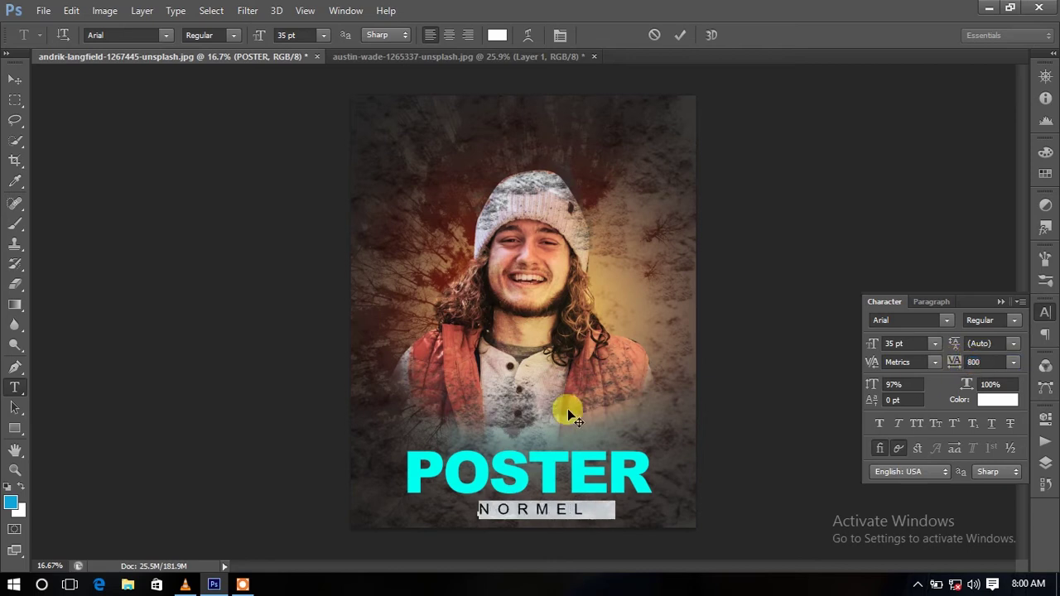
{"action": "left_click_drag", "start_coordinate": [872, 343], "coordinate": [623, 391]}
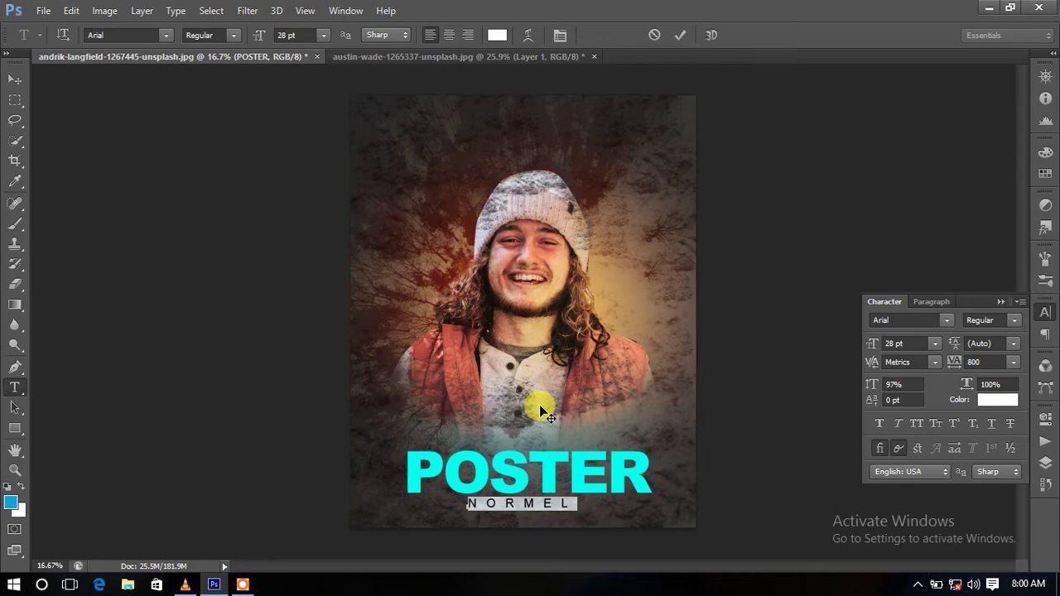
{"action": "left_click", "coordinate": [678, 38]}
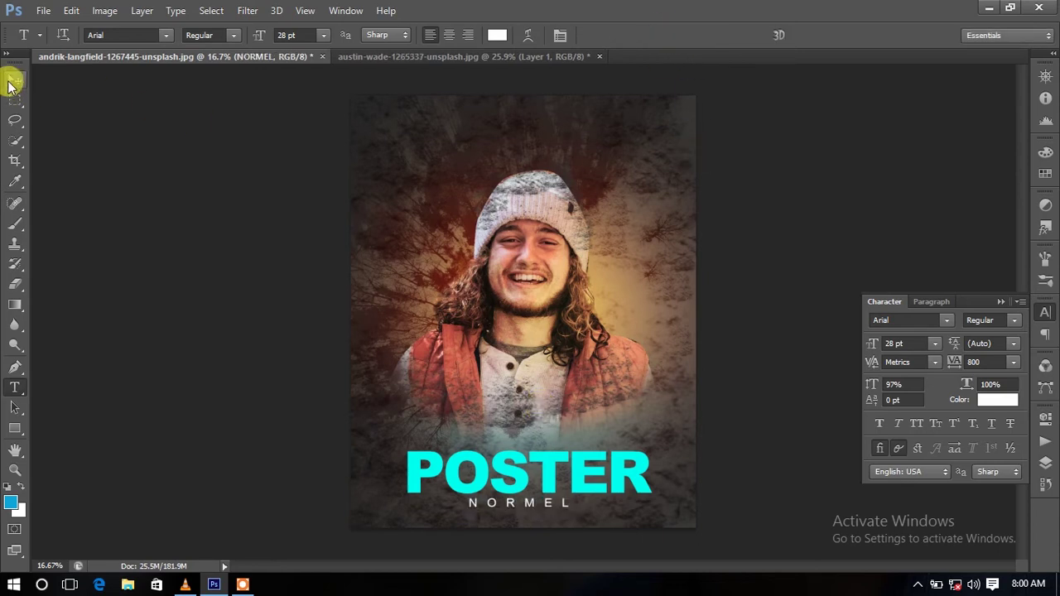
- Add a reversed blue Gradient Fill 2 layer on top, shifted up to reveal POSTER
{"action": "left_click", "coordinate": [14, 79]}
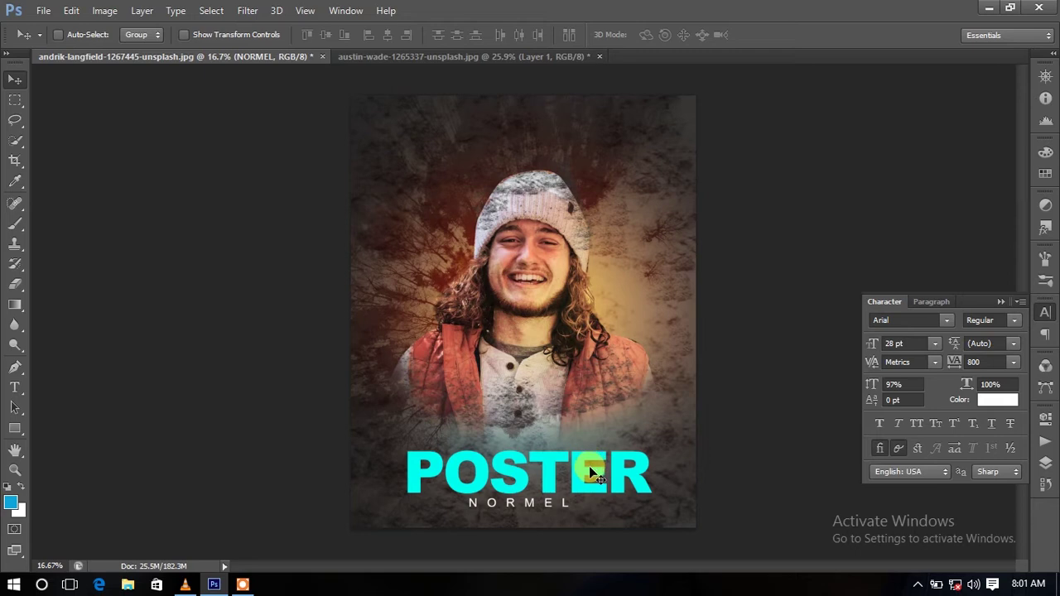
{"action": "left_click", "coordinate": [1045, 416]}
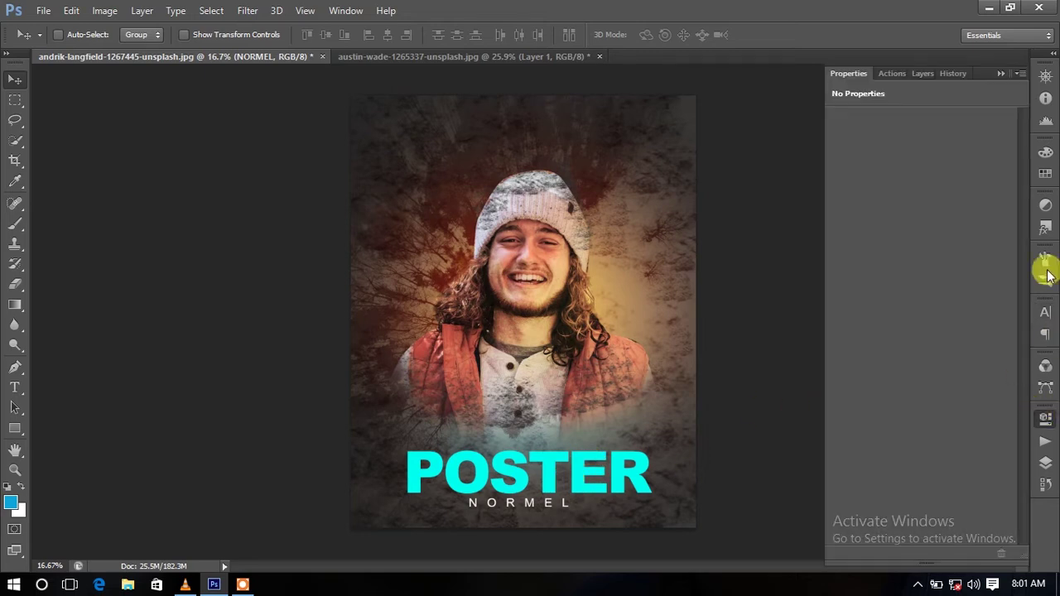
{"action": "left_click", "coordinate": [919, 73]}
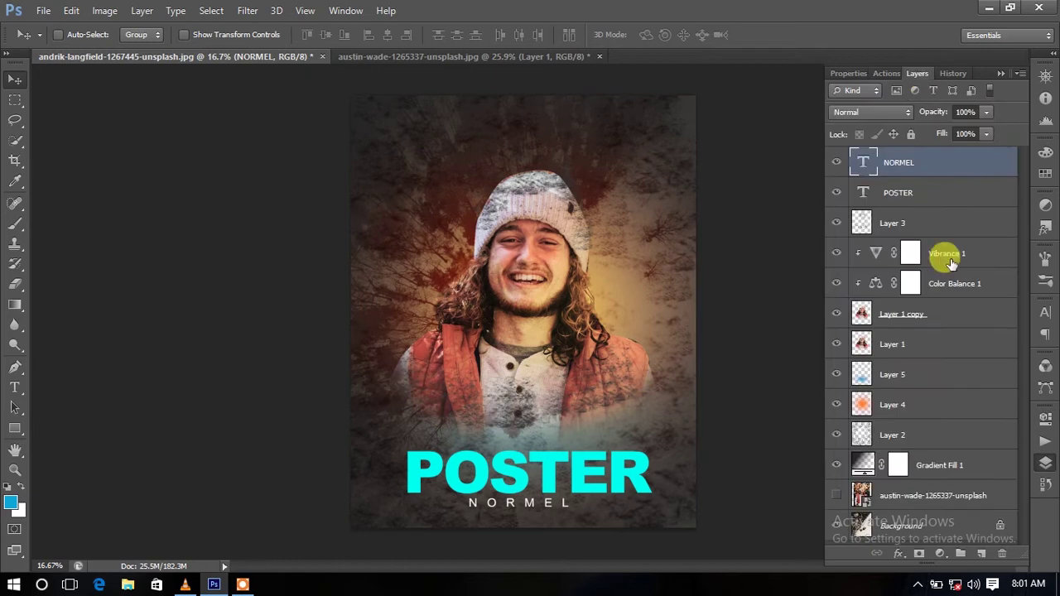
{"action": "left_click", "coordinate": [939, 555]}
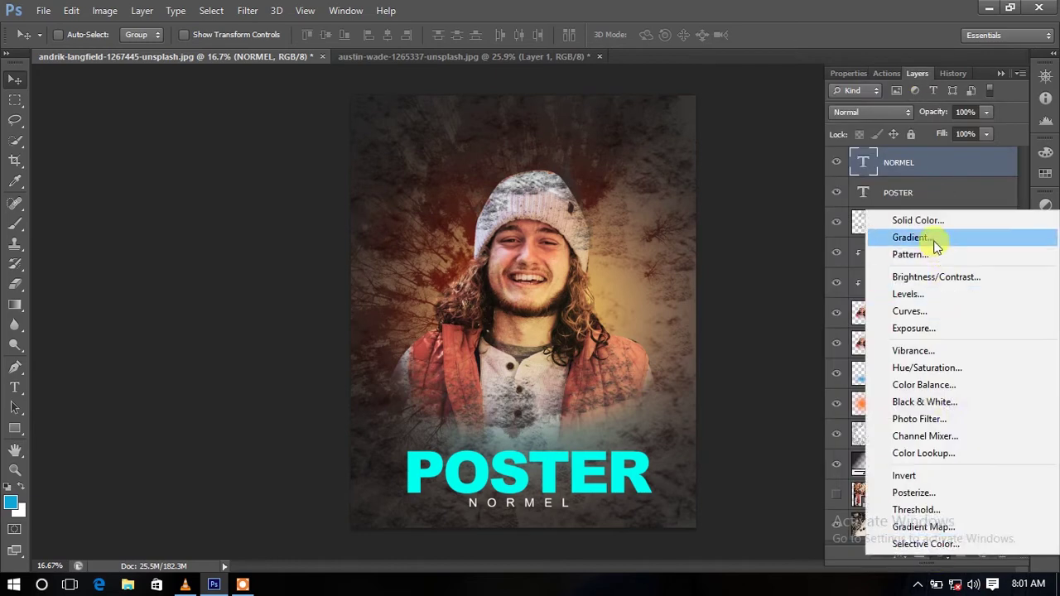
{"action": "left_click", "coordinate": [933, 239]}
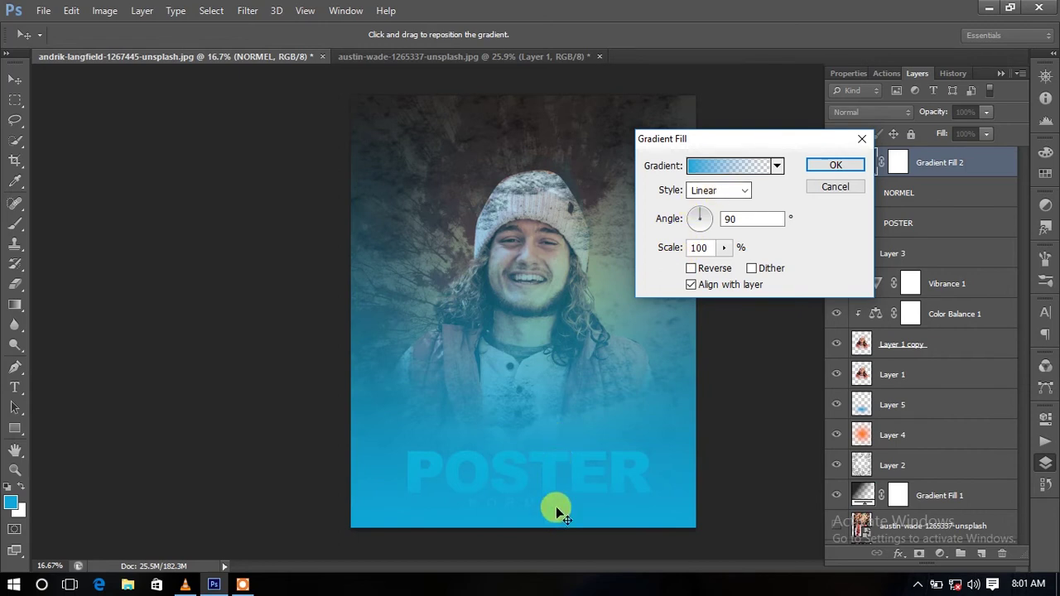
{"action": "left_click", "coordinate": [691, 269]}
{"action": "mouse_move", "coordinate": [552, 279]}
{"action": "left_mouse_down"}
{"action": "mouse_move", "coordinate": [566, 124]}
{"action": "mouse_move", "coordinate": [584, 121]}
{"action": "left_mouse_up"}
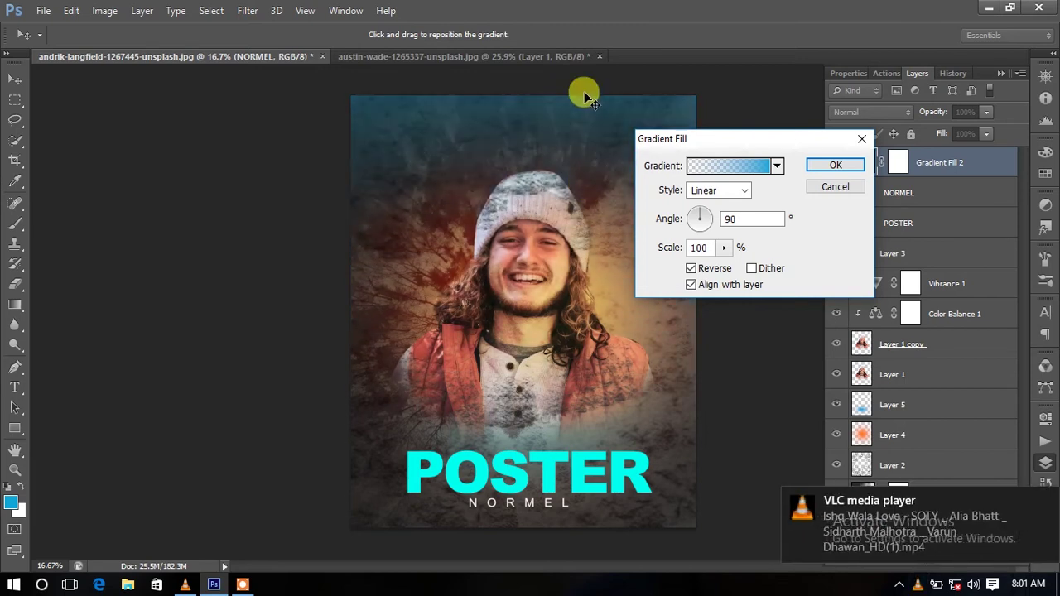
{"action": "left_click", "coordinate": [832, 165]}
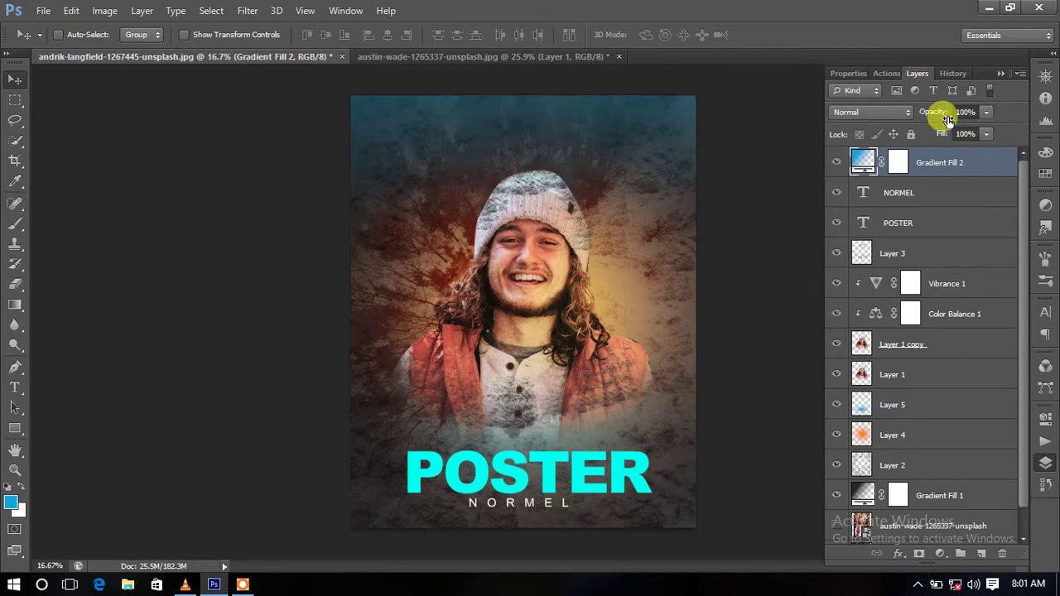
- Blend Gradient Fill 2 in Soft Light and compare it with visibility toggled off
{"action": "left_click", "coordinate": [886, 113]}
{"action": "left_click", "coordinate": [853, 327]}
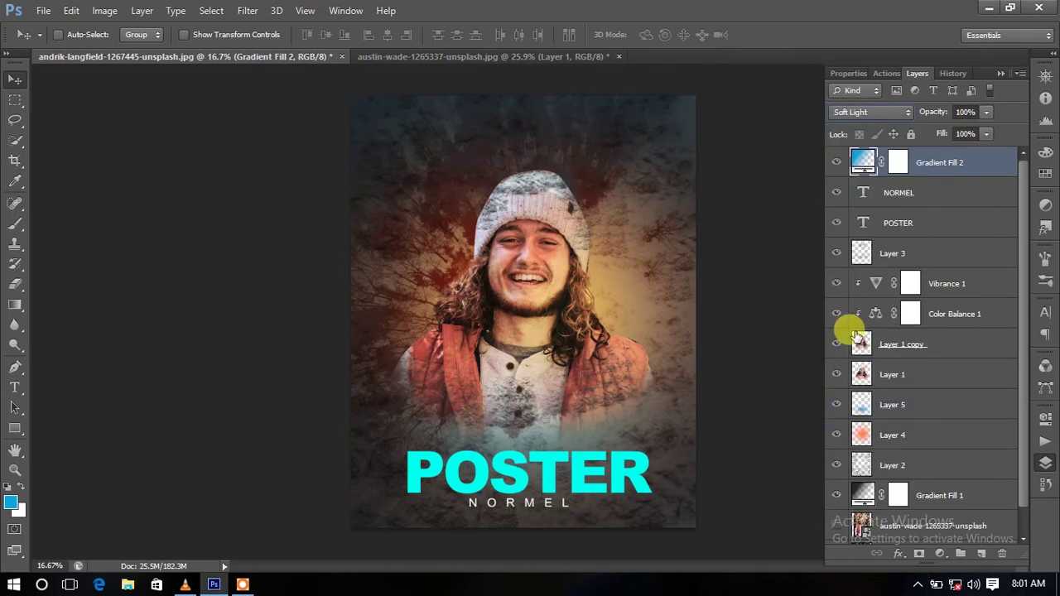
{"action": "left_click", "coordinate": [835, 163]}
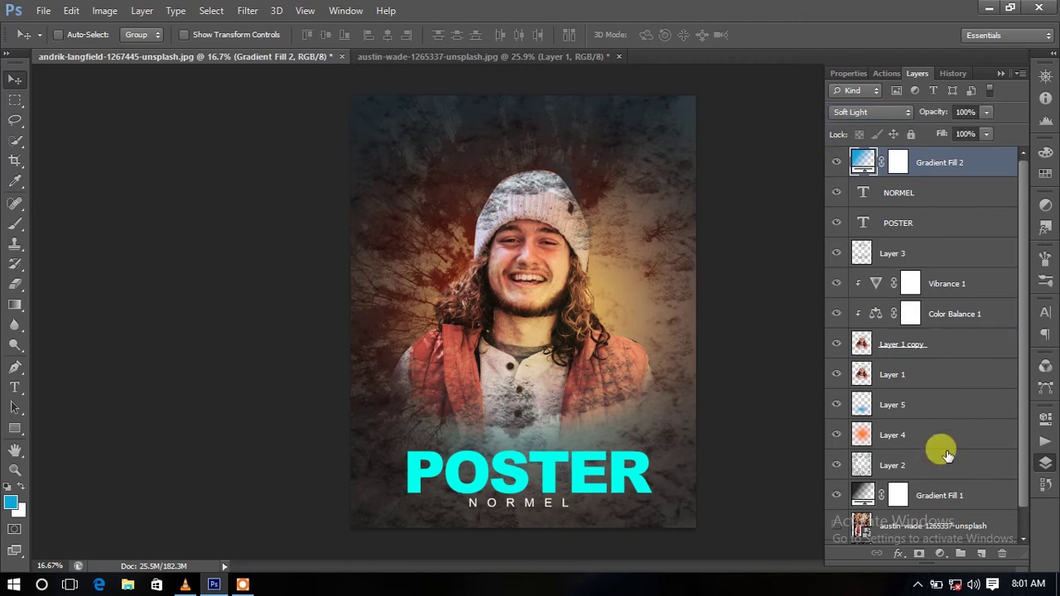
{"action": "scroll", "coordinate": [947, 470], "scroll_direction": "down", "scroll_amount": 1}
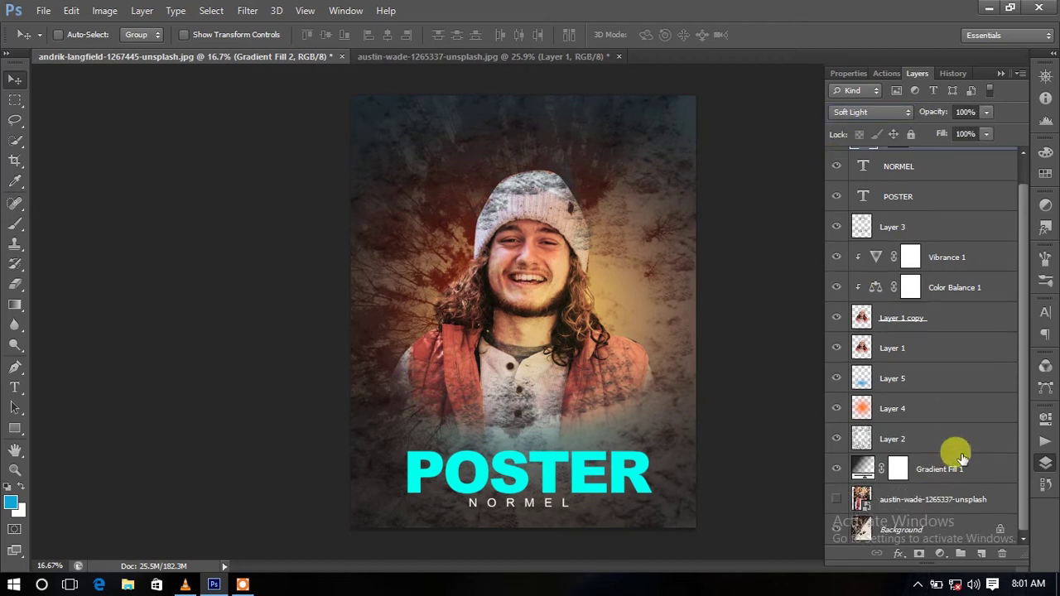
{"action": "left_click", "coordinate": [966, 439]}
- Add a new Gradient Fill layer directly above Layer 2
{"action": "left_click", "coordinate": [986, 465]}
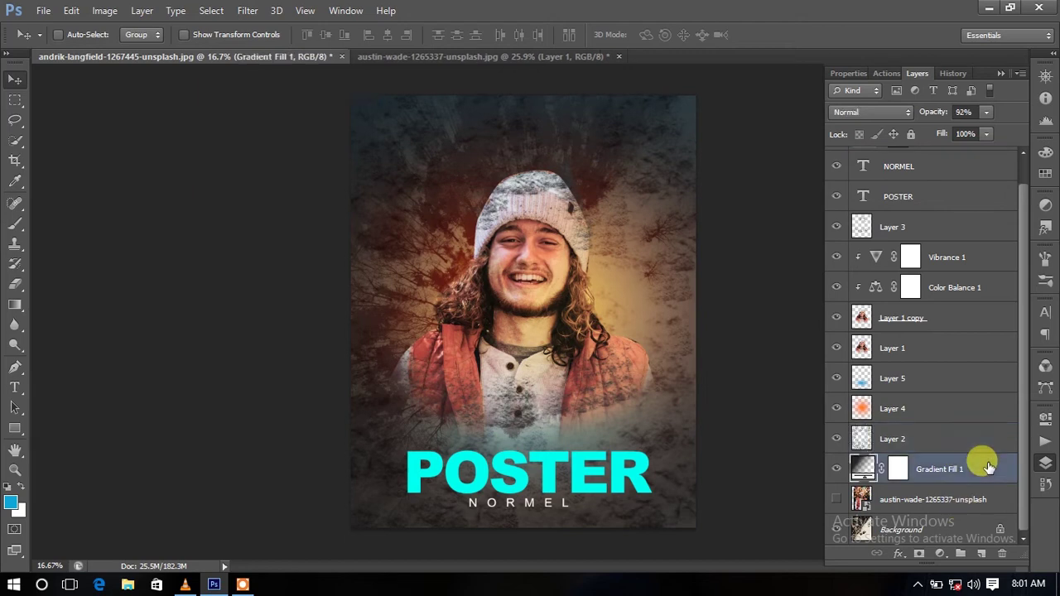
{"action": "left_click", "coordinate": [975, 440]}
{"action": "left_click", "coordinate": [962, 469]}
{"action": "left_click", "coordinate": [940, 554]}
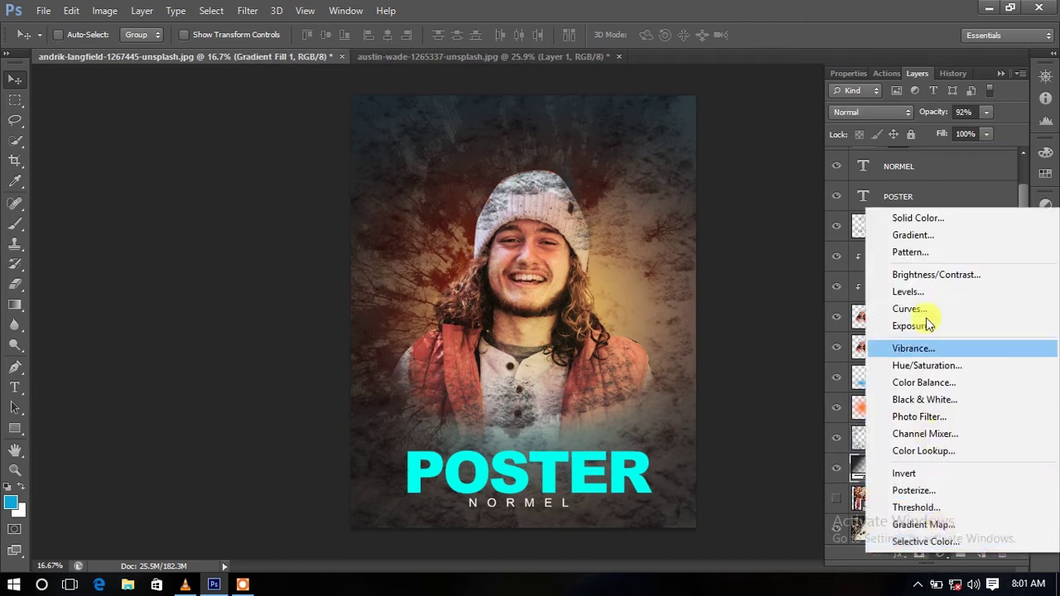
{"action": "left_click", "coordinate": [861, 431]}
{"action": "left_click", "coordinate": [911, 439]}
{"action": "left_click", "coordinate": [940, 553]}
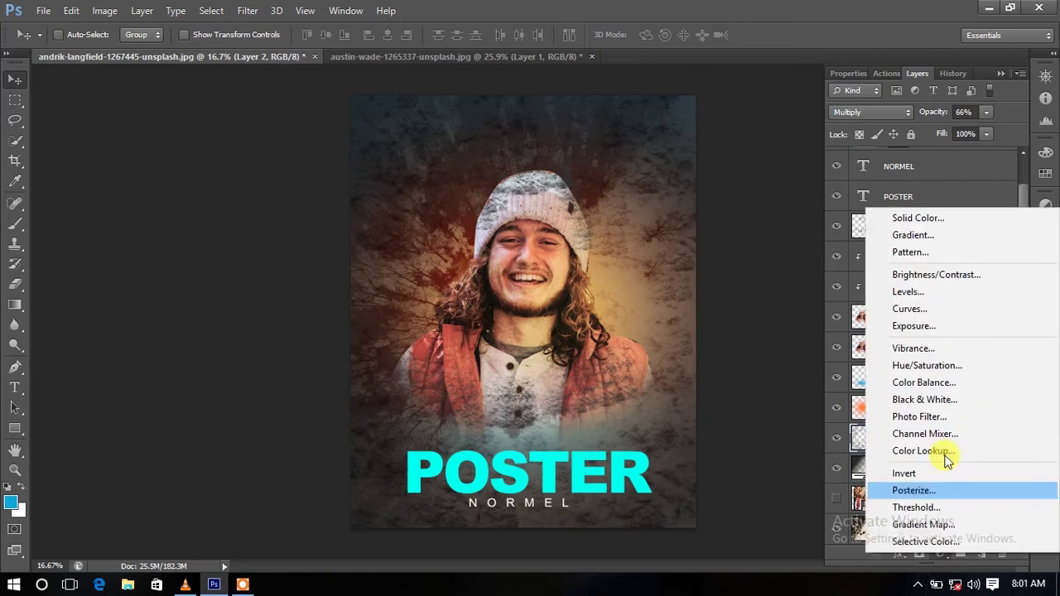
{"action": "left_click", "coordinate": [911, 232]}
- Set both gradient colour stops to black in the Gradient Editor
{"action": "left_click", "coordinate": [728, 166]}
{"action": "left_click", "coordinate": [381, 333]}
{"action": "double_click", "coordinate": [380, 333]}
{"action": "left_click", "coordinate": [418, 294]}
{"action": "left_click_drag", "start_coordinate": [386, 289], "coordinate": [298, 354]}
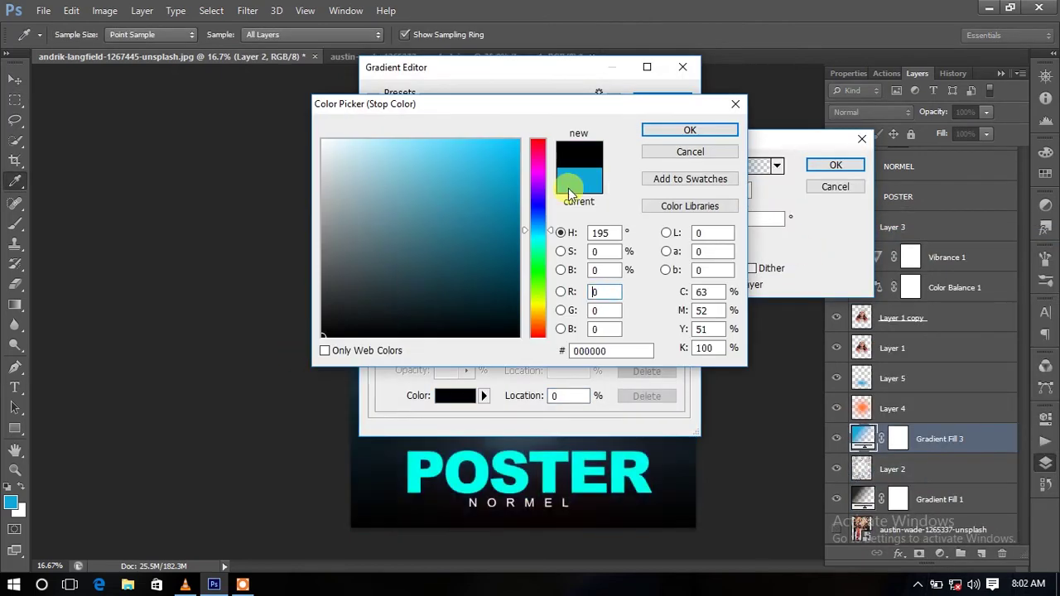
{"action": "left_click", "coordinate": [712, 130]}
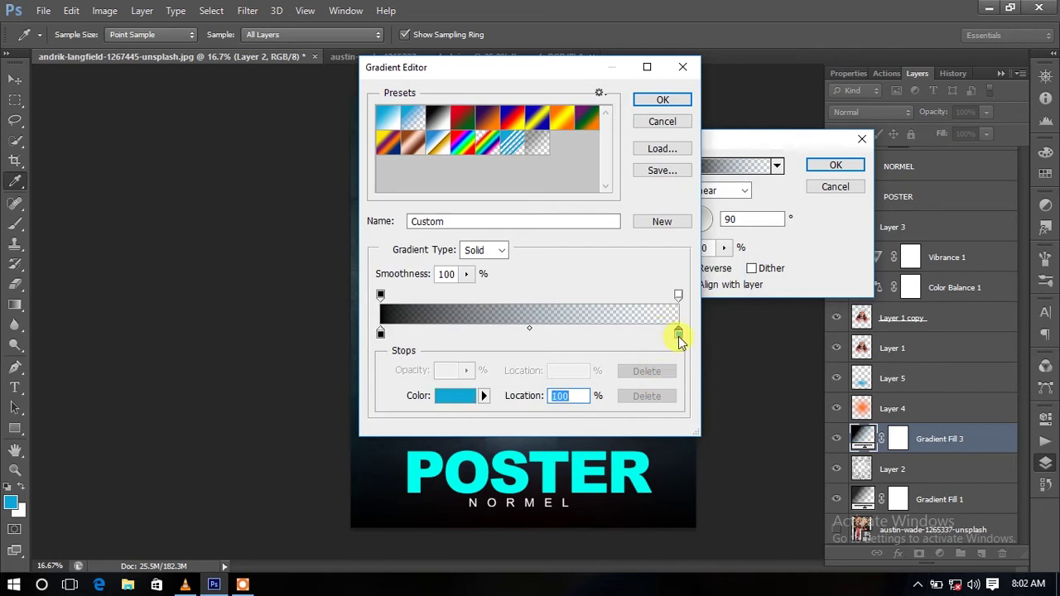
{"action": "double_click", "coordinate": [678, 333]}
{"action": "left_click_drag", "start_coordinate": [347, 323], "coordinate": [284, 359]}
{"action": "left_click", "coordinate": [701, 130]}
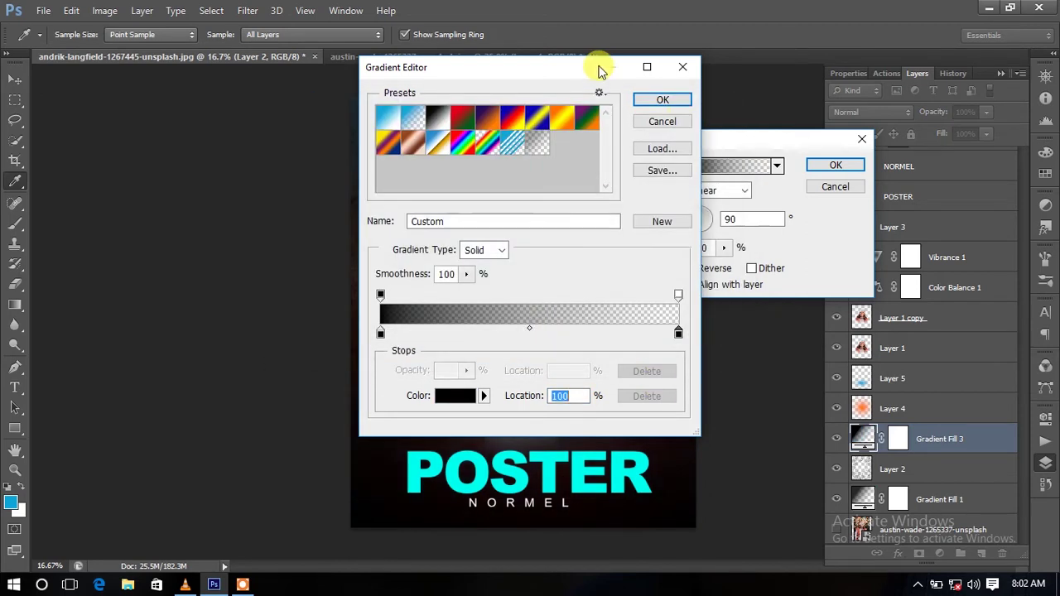
{"action": "left_click", "coordinate": [667, 100]}
- Drag the black gradient down toward the POSTER text and commit Gradient Fill 3
{"action": "mouse_move", "coordinate": [540, 354]}
{"action": "left_mouse_down"}
{"action": "mouse_move", "coordinate": [533, 562]}
{"action": "mouse_move", "coordinate": [547, 484]}
{"action": "left_mouse_up"}
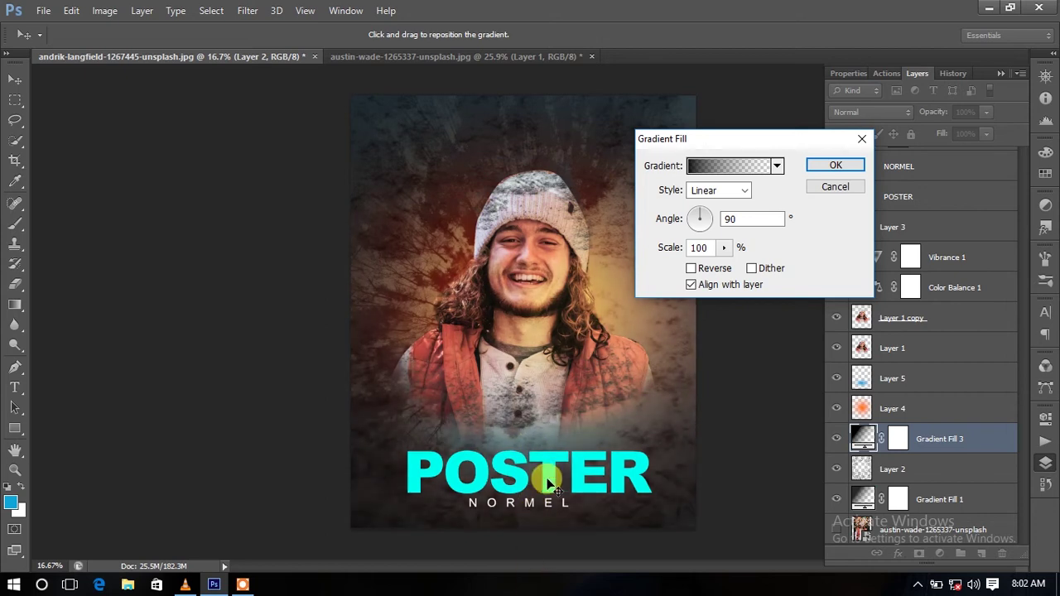
{"action": "left_click_drag", "start_coordinate": [547, 389], "coordinate": [547, 427]}
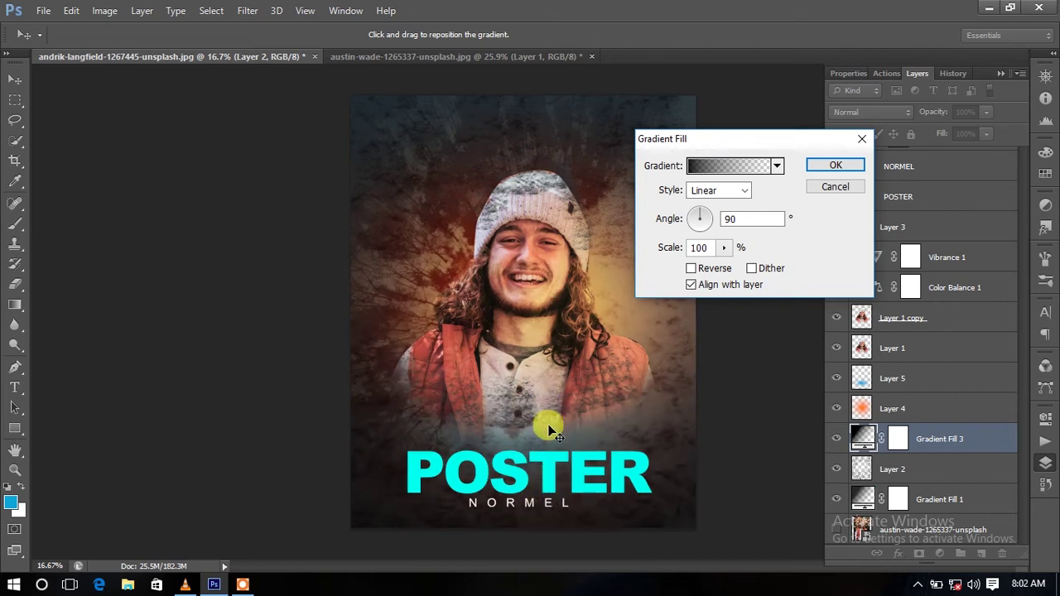
{"action": "left_click", "coordinate": [836, 167]}
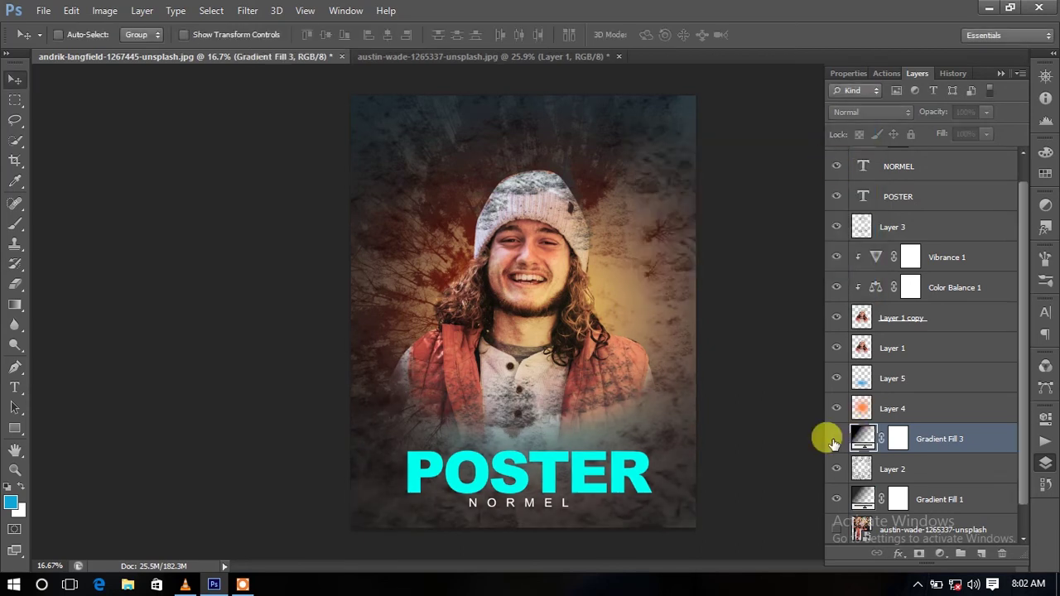
{"action": "left_click", "coordinate": [939, 352]}
- Scale Layer 1 and Layer 1 copy together to about 92.5% and apply
{"action": "left_click", "coordinate": [961, 323], "text": "shift"}
{"action": "key", "text": "ctrl+t"}
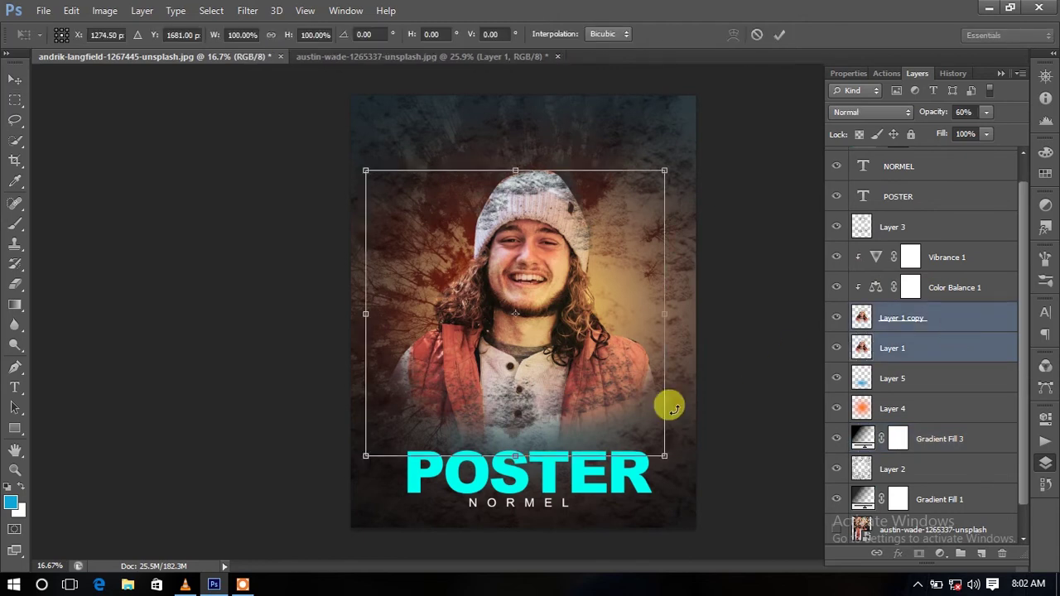
{"action": "mouse_move", "coordinate": [662, 454]}
{"action": "left_mouse_down"}
{"action": "mouse_move", "coordinate": [666, 461]}
{"action": "mouse_move", "coordinate": [665, 434]}
{"action": "left_mouse_up"}
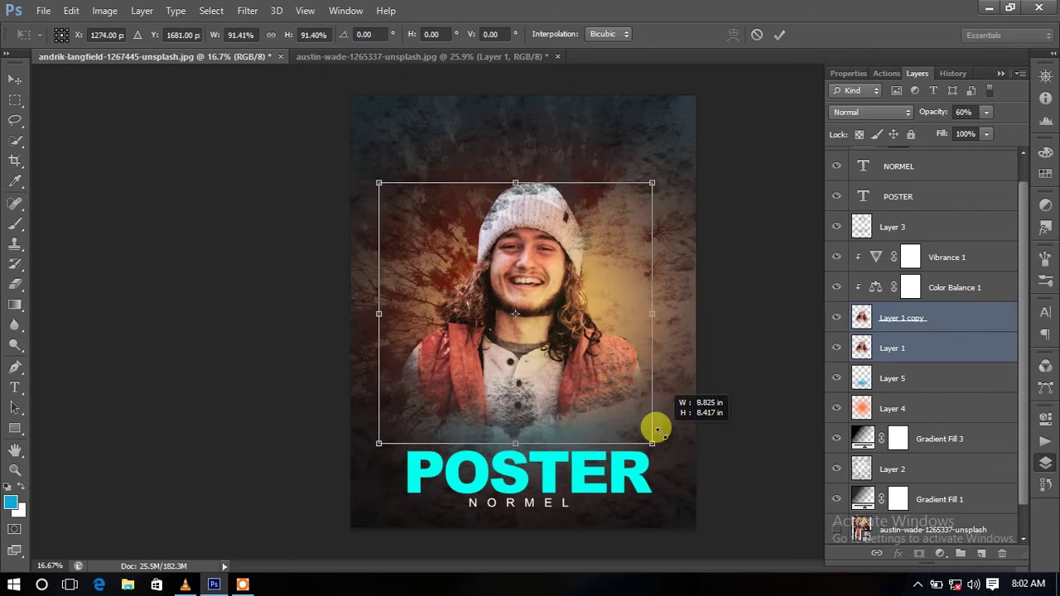
{"action": "left_click", "coordinate": [780, 35]}
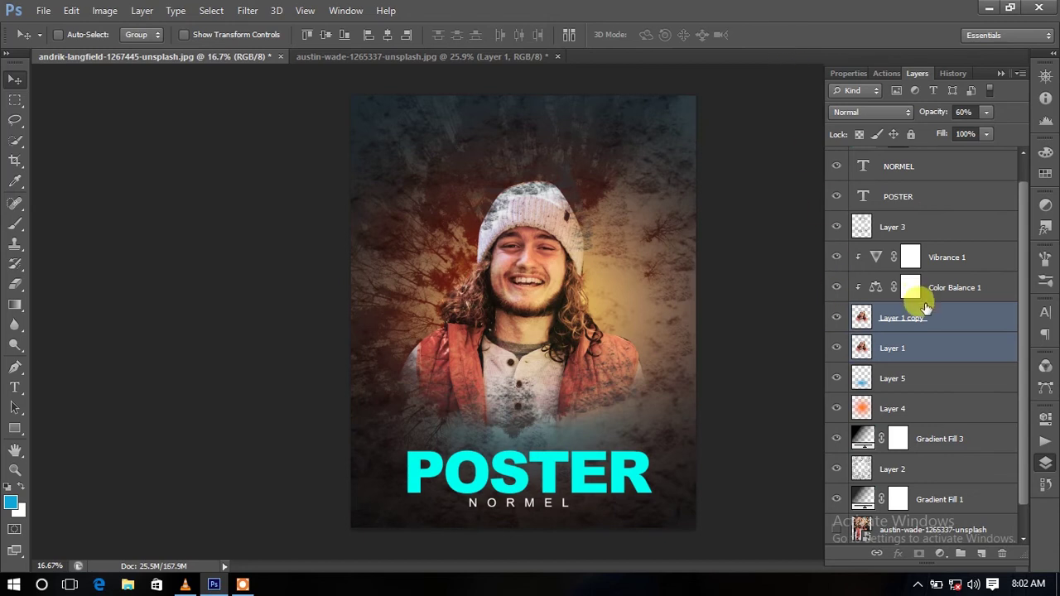
- Scroll up the Layers panel and select Layer 3
{"action": "scroll", "coordinate": [915, 282], "scroll_direction": "up", "scroll_amount": 1}
{"action": "left_click", "coordinate": [943, 162]}
{"action": "left_click", "coordinate": [953, 197]}
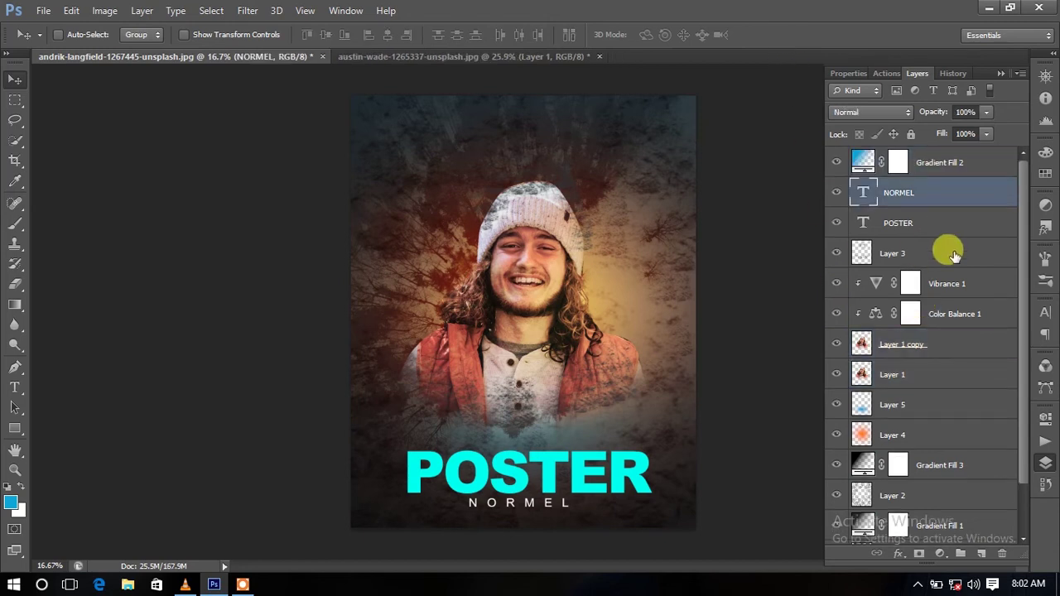
{"action": "left_click", "coordinate": [947, 251]}
- Add Layer 6 and load the Smoke_Brush_Promo set, choosing a smoke brush
{"action": "left_click", "coordinate": [980, 553]}
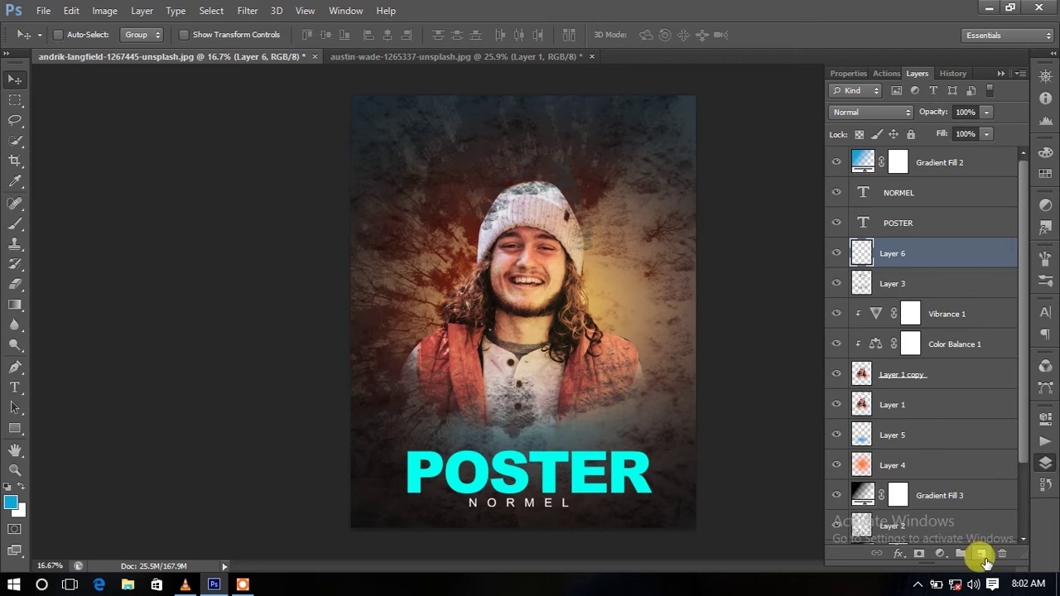
{"action": "key", "text": "b"}
{"action": "right_click", "coordinate": [386, 249]}
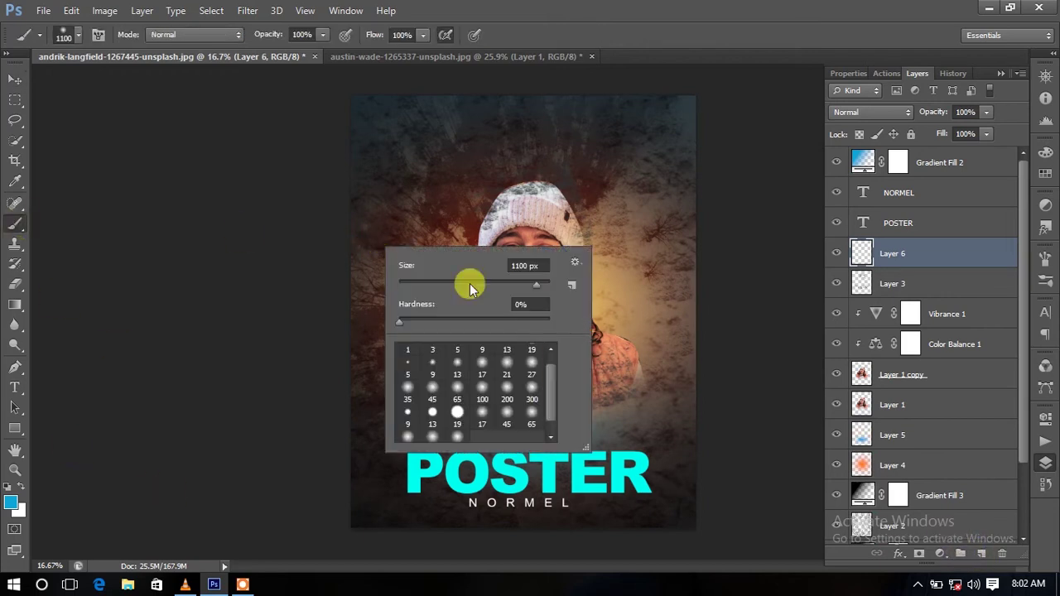
{"action": "left_click", "coordinate": [575, 261]}
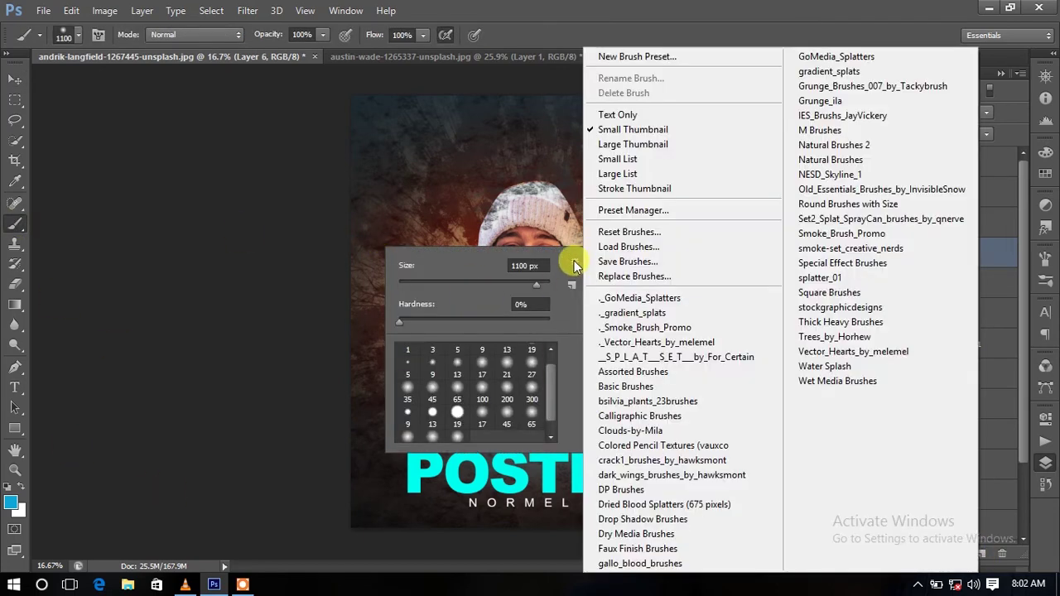
{"action": "left_click", "coordinate": [835, 238]}
{"action": "left_click", "coordinate": [477, 231]}
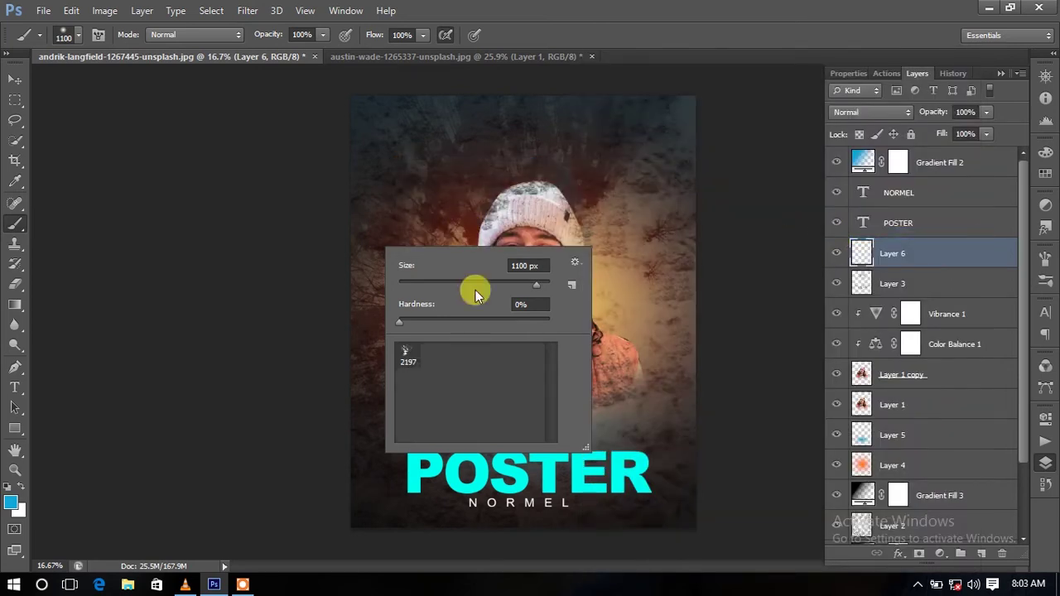
{"action": "double_click", "coordinate": [404, 361]}
- Set the foreground to near-black and stamp a smaller smoke mark beside the face
{"action": "left_click", "coordinate": [11, 502]}
{"action": "left_click_drag", "start_coordinate": [349, 298], "coordinate": [284, 306]}
{"action": "left_click", "coordinate": [674, 130]}
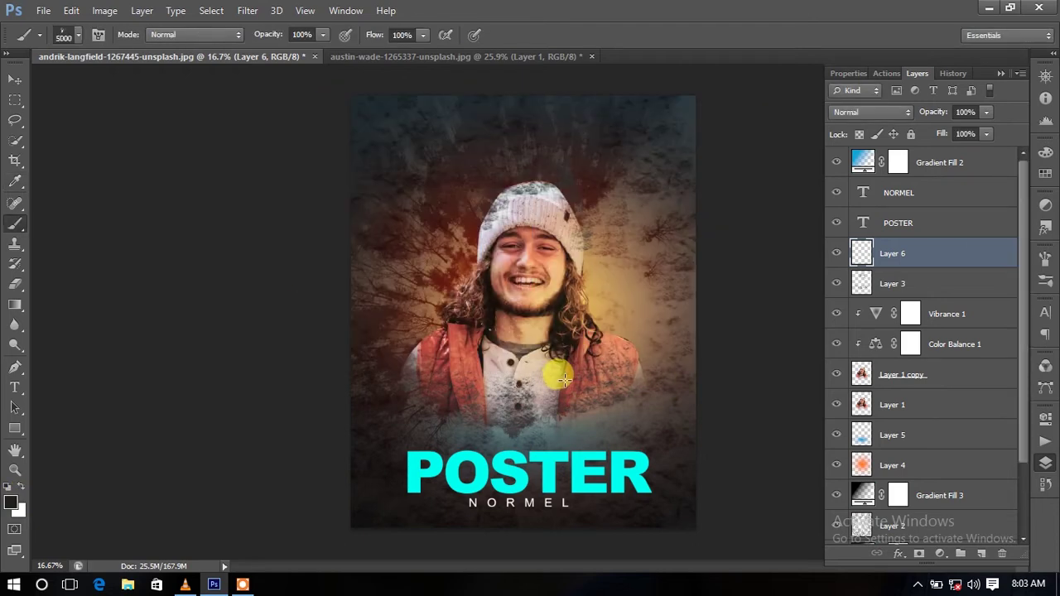
{"action": "key", "text": "bracketleft"}
{"action": "key", "text": "bracketleft"}
{"action": "key", "text": "bracketleft"}
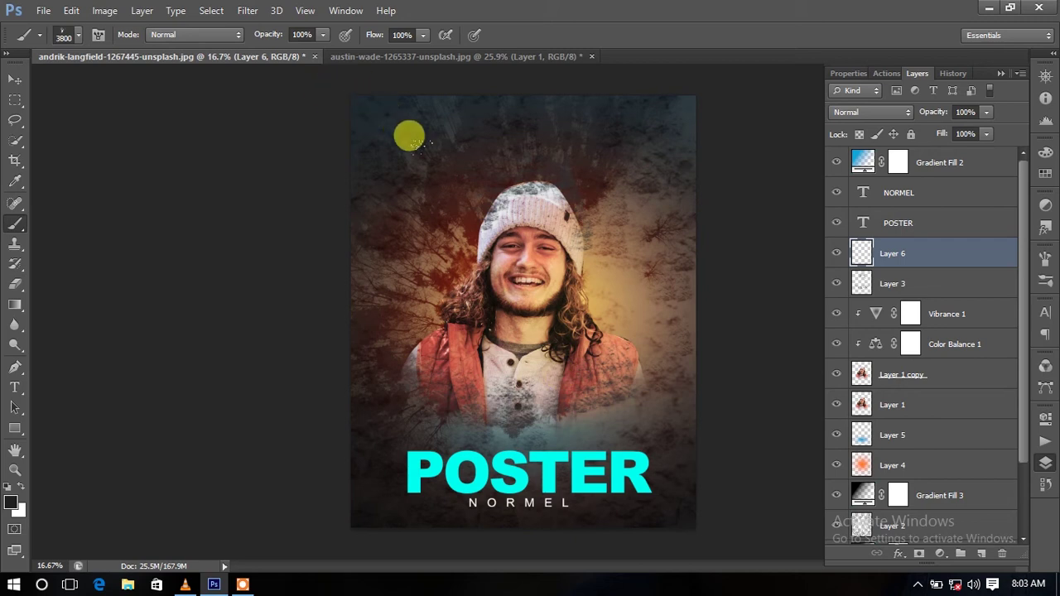
{"action": "key", "text": "bracketleft"}
{"action": "key", "text": "bracketleft"}
{"action": "key", "text": "bracketleft"}
{"action": "left_click", "coordinate": [586, 343]}
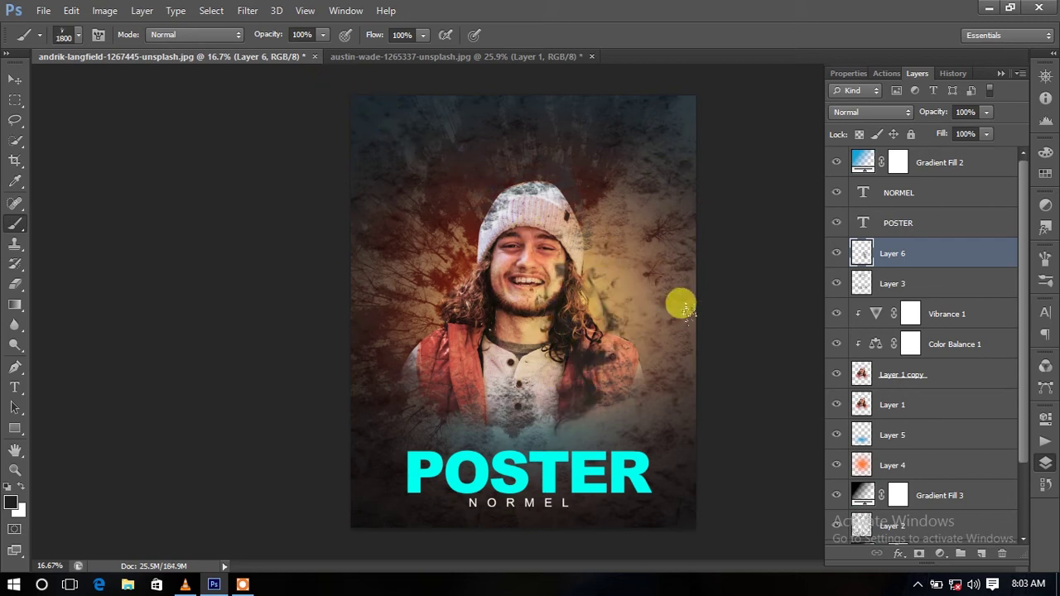
- Move the smoke marks right and down, rotating them about 27° clockwise
{"action": "key", "text": "ctrl+t"}
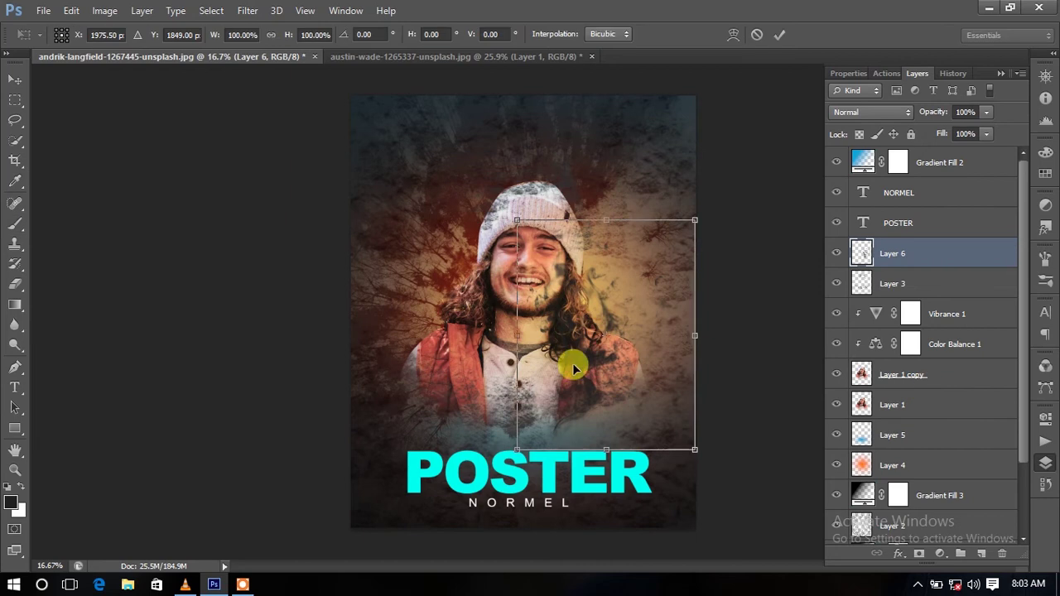
{"action": "left_click_drag", "start_coordinate": [602, 357], "coordinate": [646, 379]}
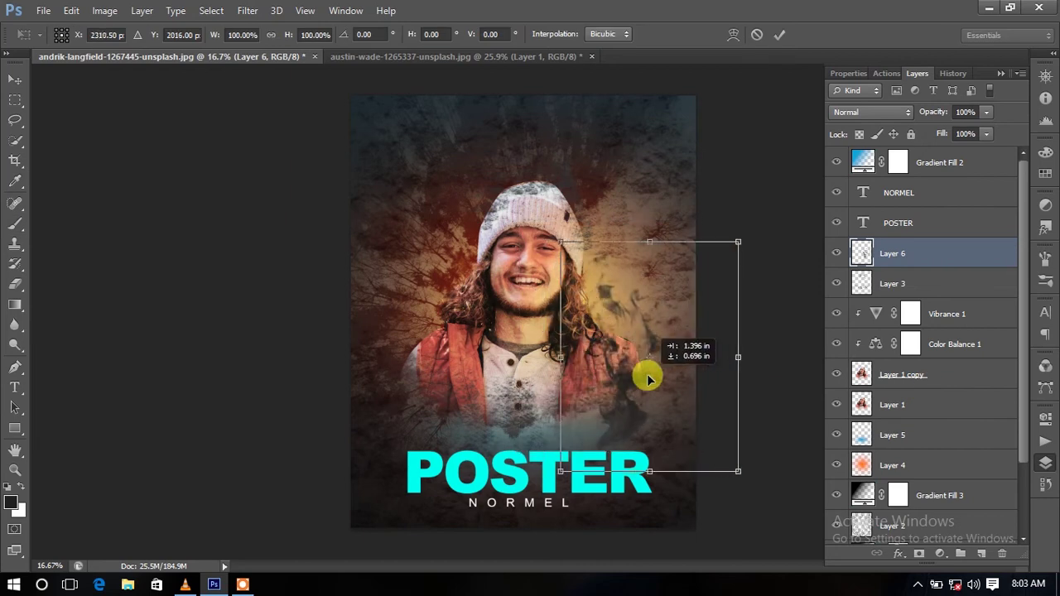
{"action": "left_click_drag", "start_coordinate": [745, 287], "coordinate": [755, 346]}
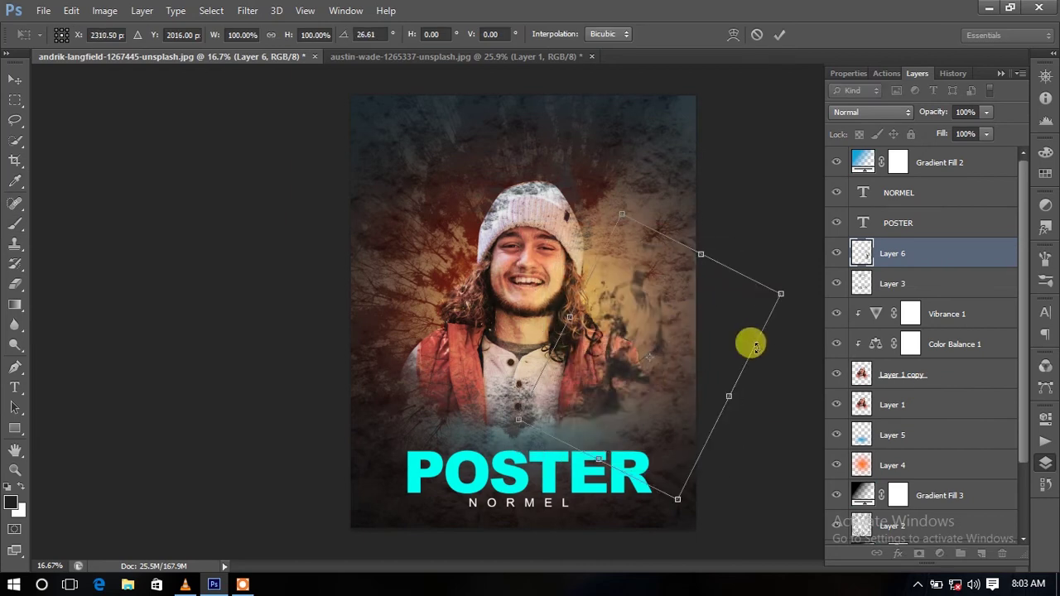
{"action": "key", "text": "Return"}
- Paint dark smoke grunge over the vest and lower chest at varied brush sizes
{"action": "key", "text": "b"}
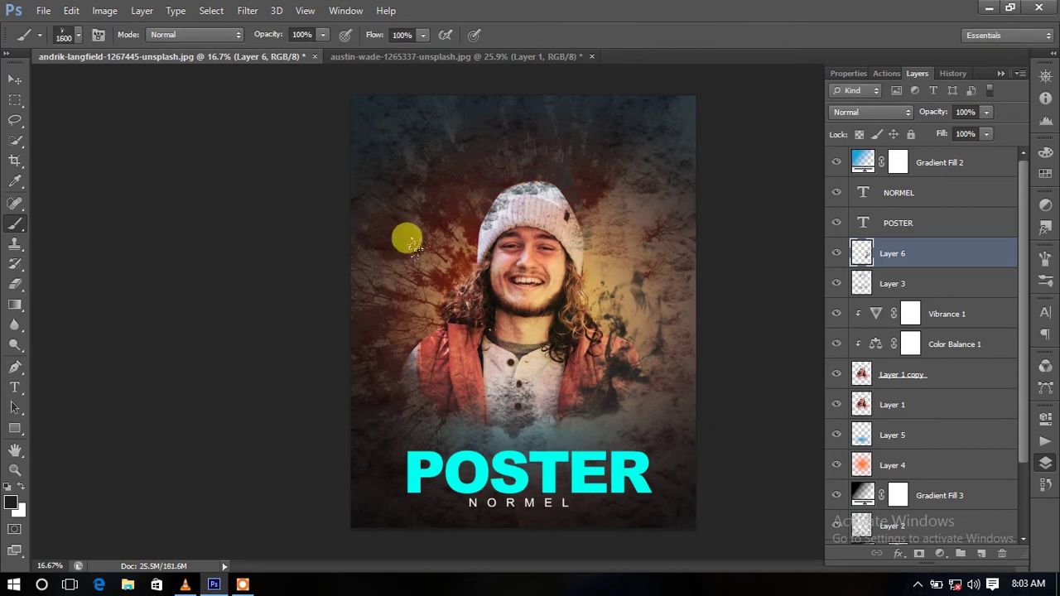
{"action": "key", "text": "bracketleft"}
{"action": "key", "text": "bracketleft"}
{"action": "key", "text": "bracketleft"}
{"action": "key", "text": "bracketleft"}
{"action": "key", "text": "bracketleft"}
{"action": "key", "text": "bracketleft"}
{"action": "left_click_drag", "start_coordinate": [406, 302], "coordinate": [510, 354]}
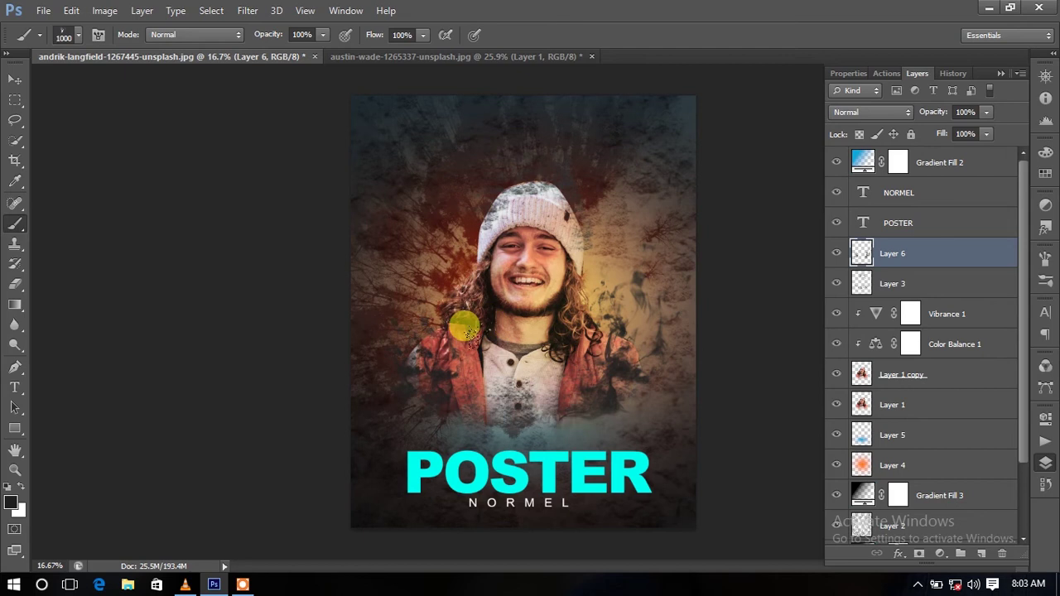
{"action": "key", "text": "bracketleft"}
{"action": "key", "text": "bracketleft"}
{"action": "key", "text": "bracketleft"}
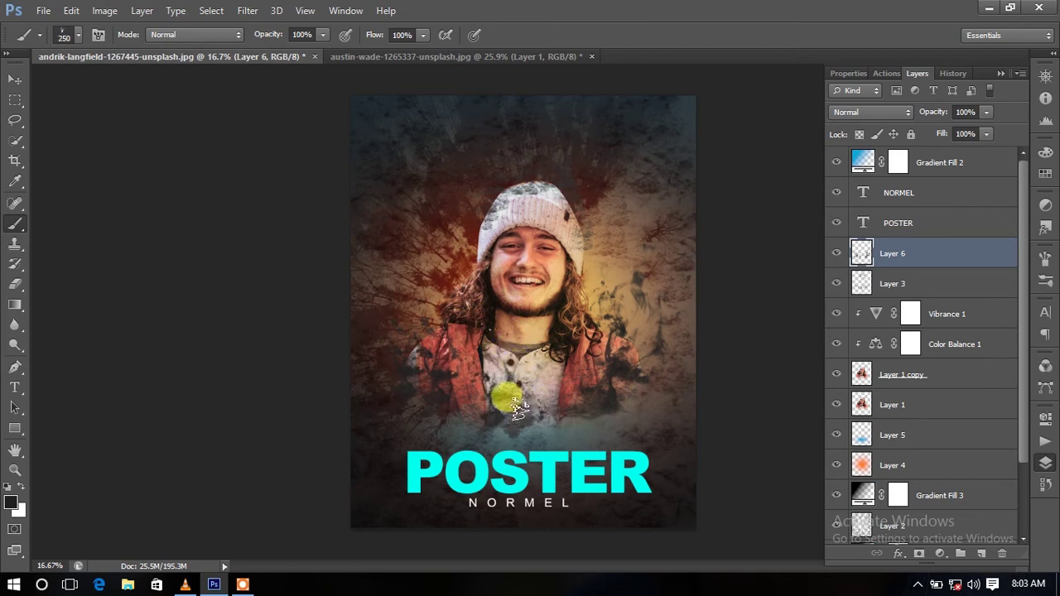
{"action": "key", "text": "bracketright"}
{"action": "key", "text": "bracketright"}
{"action": "key", "text": "bracketright"}
{"action": "left_click_drag", "start_coordinate": [492, 315], "coordinate": [492, 350]}
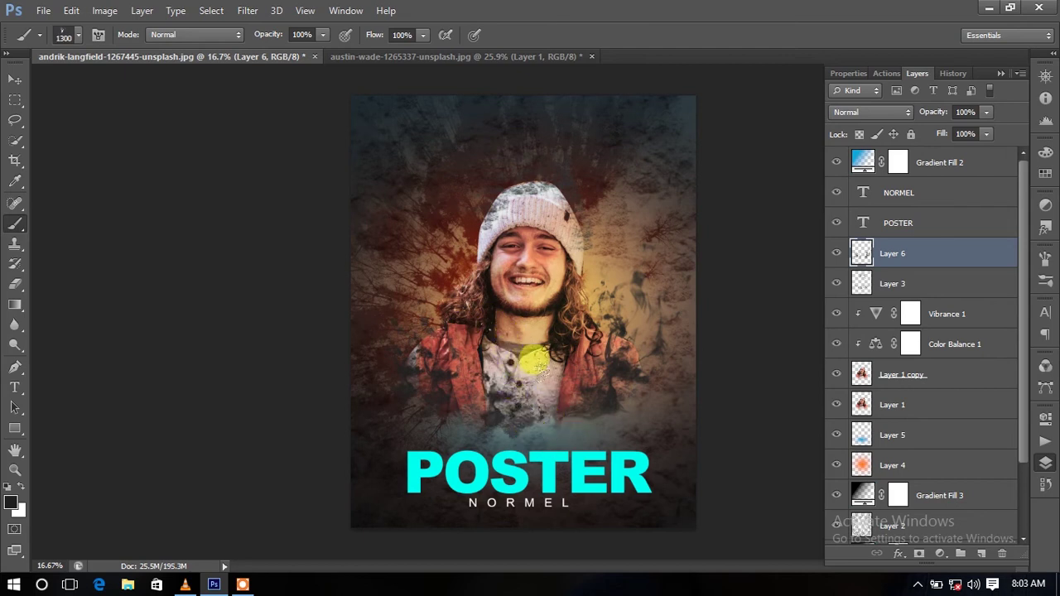
- Create Layer 7 above NORMEL and stamp dark grunge over the POSTER letters
{"action": "left_click", "coordinate": [933, 190]}
{"action": "left_click", "coordinate": [980, 553]}
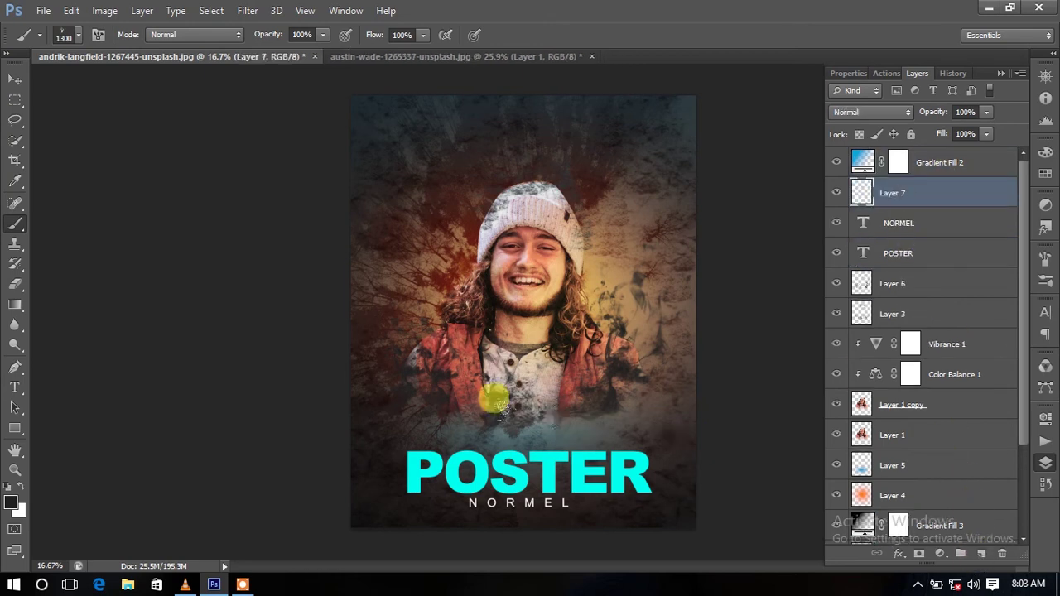
{"action": "left_click", "coordinate": [568, 380]}
{"action": "mouse_move", "coordinate": [442, 365]}
{"action": "left_mouse_down"}
{"action": "mouse_move", "coordinate": [384, 367]}
{"action": "mouse_move", "coordinate": [446, 387]}
{"action": "left_mouse_up"}
{"action": "left_click", "coordinate": [444, 391]}
{"action": "left_click", "coordinate": [491, 396]}
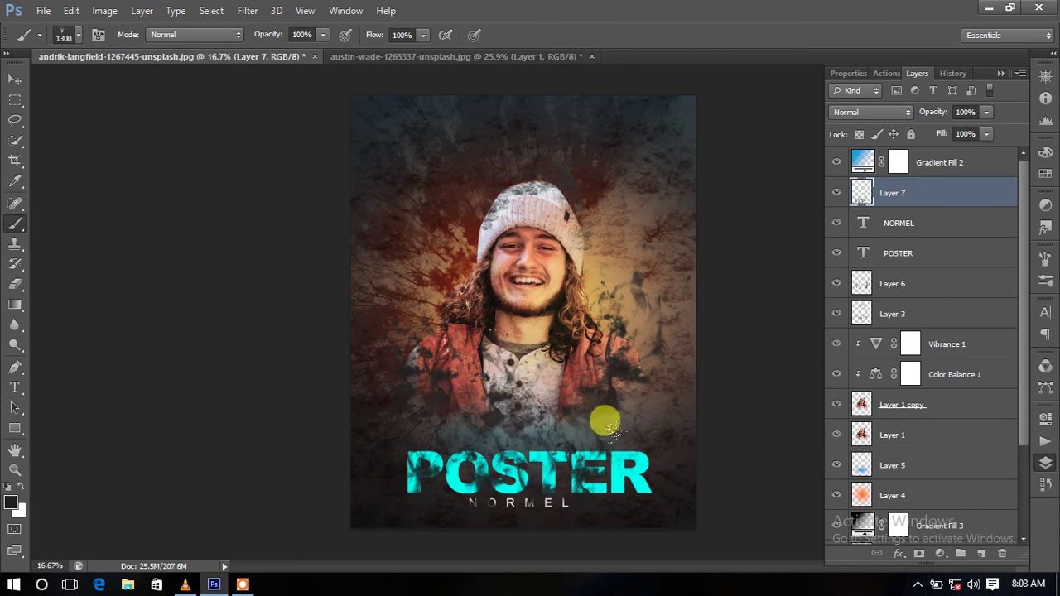
- Try Multiply, Soft Light and Dissolve on Layer 7, settling on Normal at about 56% opacity
{"action": "left_click", "coordinate": [871, 114]}
{"action": "left_click", "coordinate": [866, 178]}
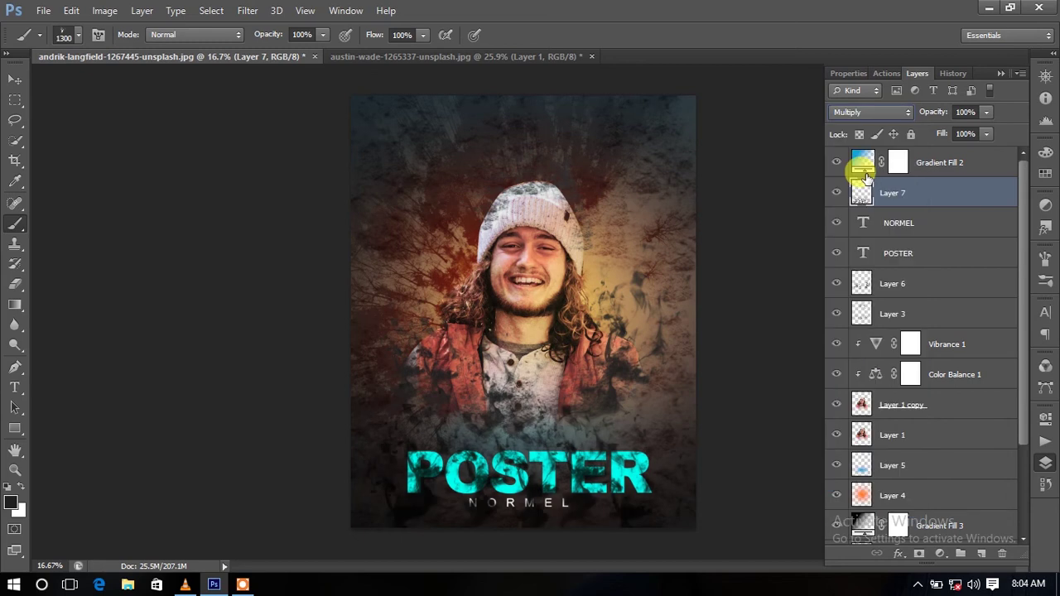
{"action": "left_click", "coordinate": [870, 113]}
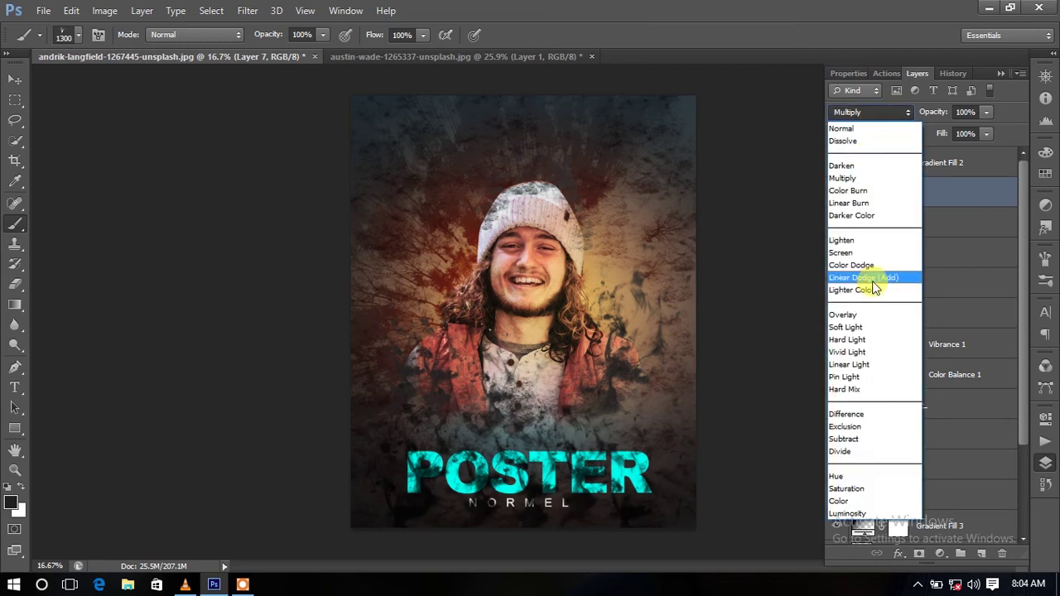
{"action": "left_click", "coordinate": [864, 323]}
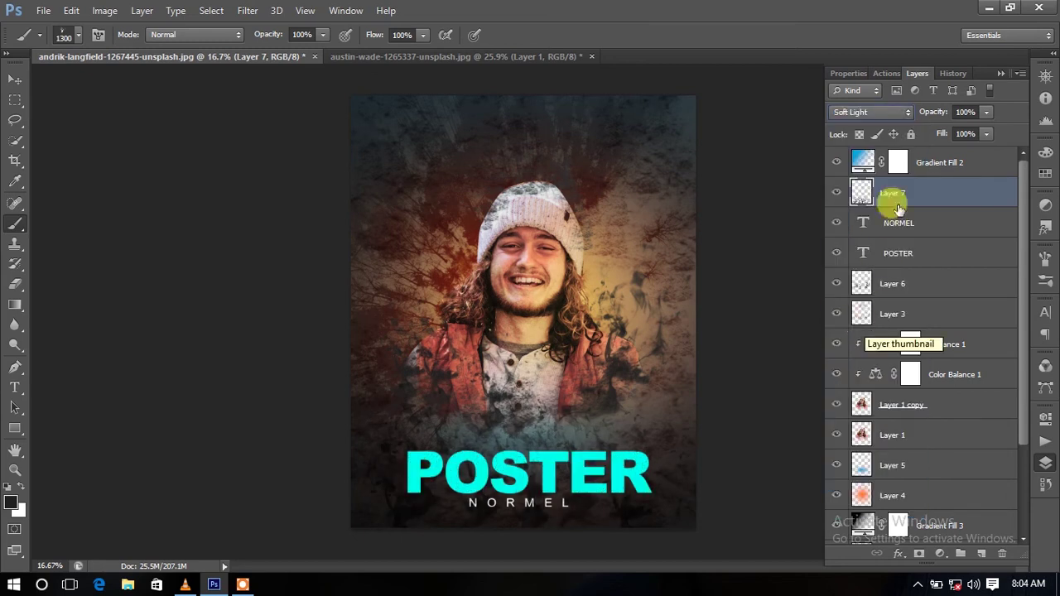
{"action": "left_click", "coordinate": [870, 111]}
{"action": "left_click", "coordinate": [866, 136]}
{"action": "left_click", "coordinate": [862, 135]}
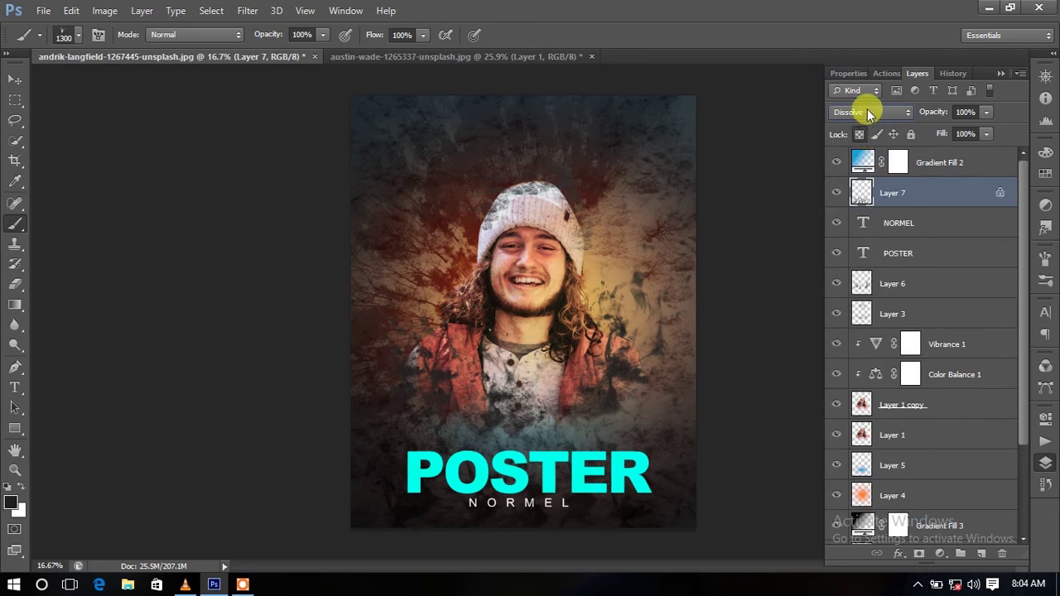
{"action": "left_click", "coordinate": [867, 110]}
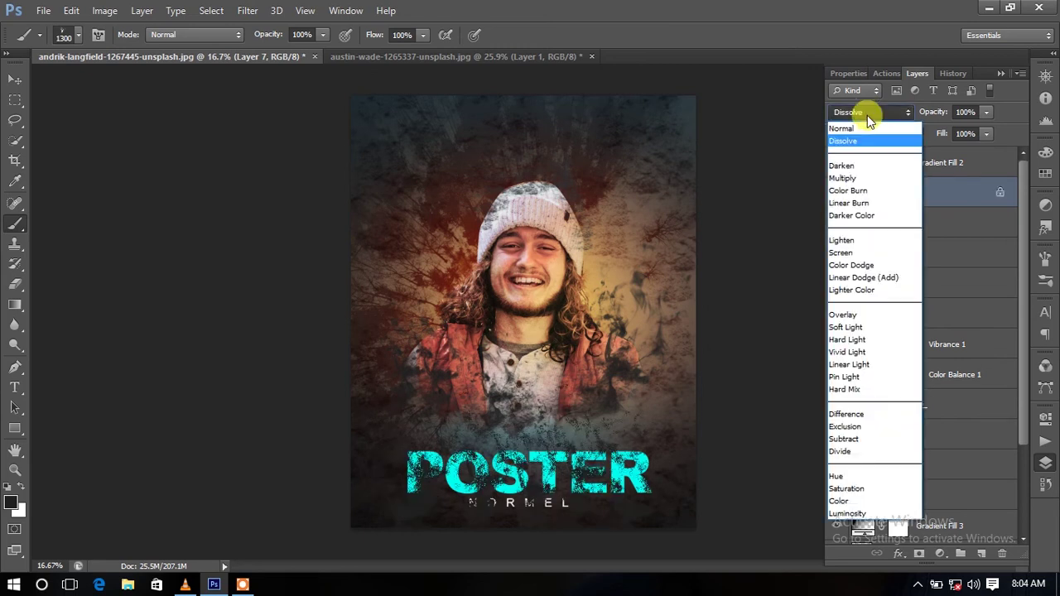
{"action": "left_click", "coordinate": [870, 109]}
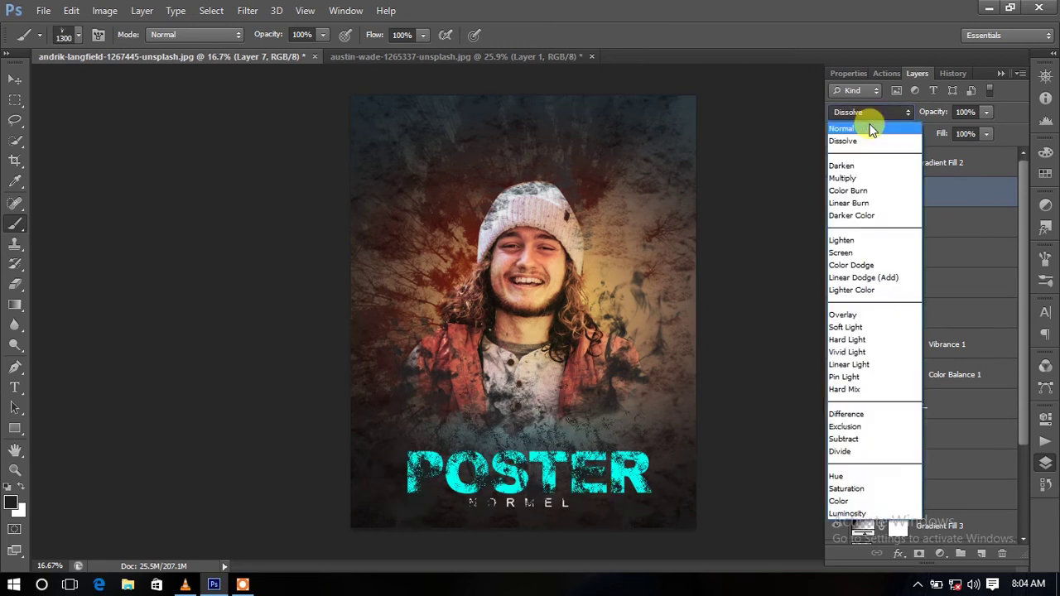
{"action": "left_click", "coordinate": [870, 128]}
{"action": "left_click", "coordinate": [985, 114]}
{"action": "left_click_drag", "start_coordinate": [964, 131], "coordinate": [955, 137]}
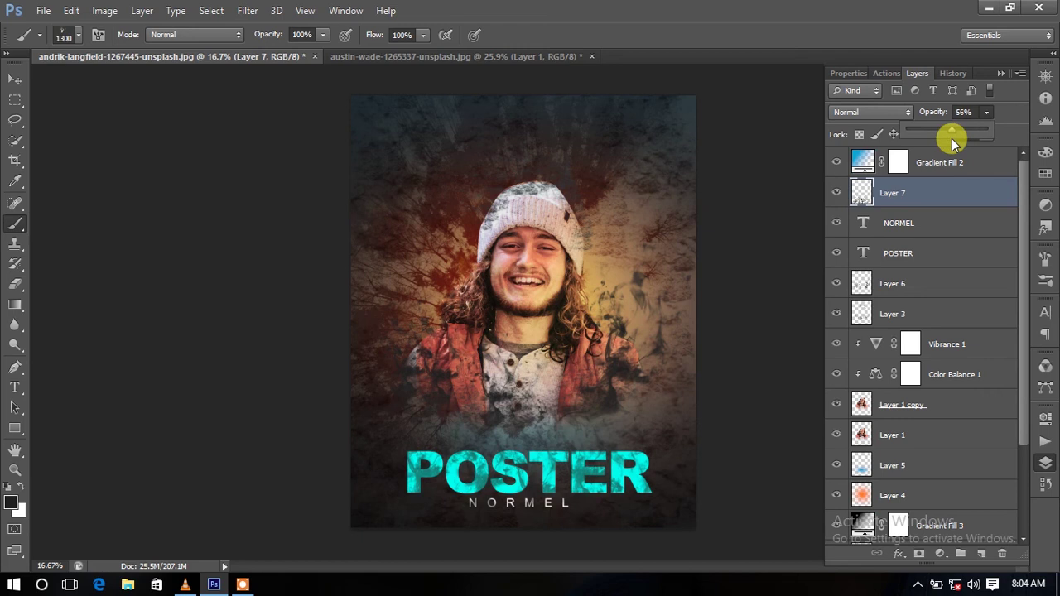
- Set Layer 6 to Hard Light blending at 61% opacity
{"action": "left_click", "coordinate": [859, 285]}
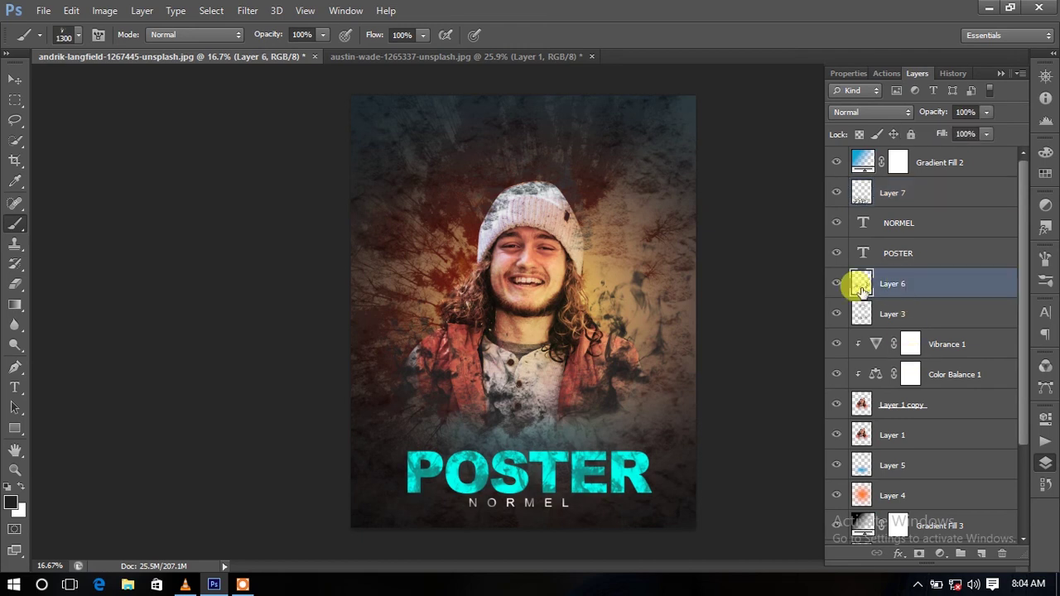
{"action": "left_click", "coordinate": [986, 111]}
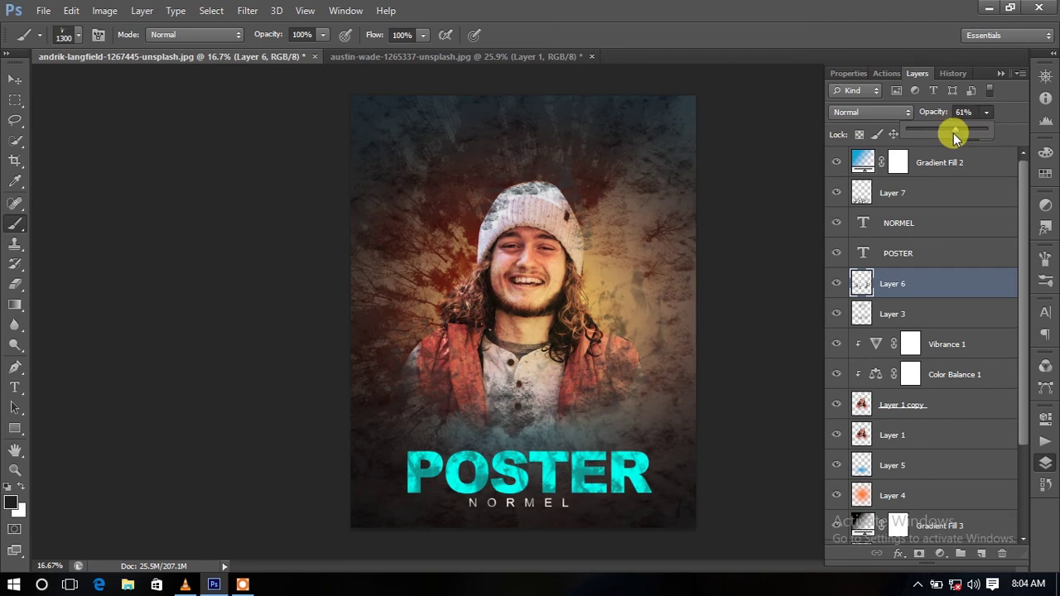
{"action": "left_click", "coordinate": [870, 111]}
{"action": "left_click", "coordinate": [867, 340]}
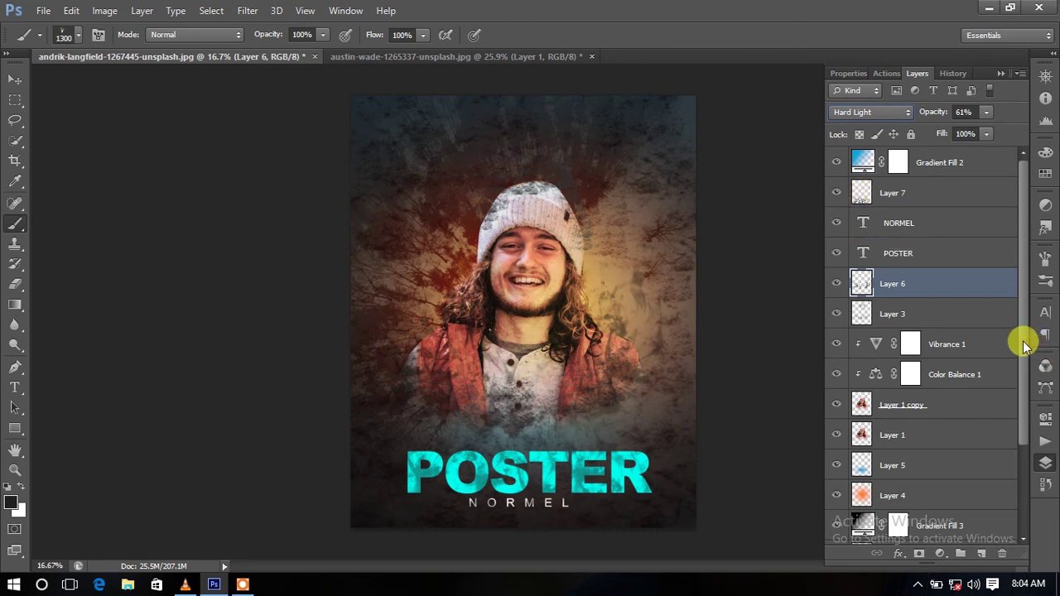
{"action": "left_click", "coordinate": [12, 79]}
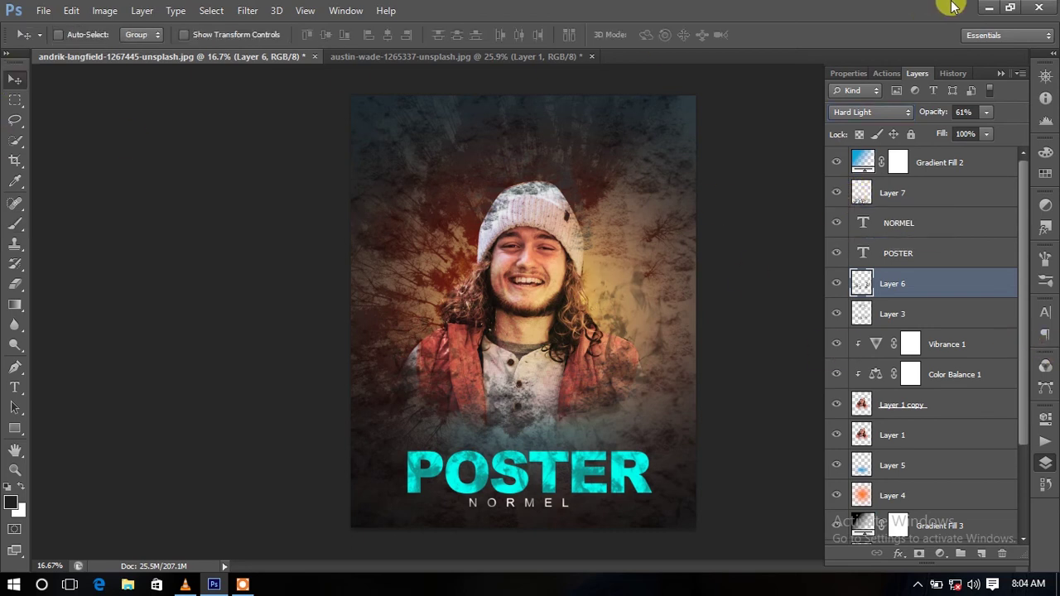
- Minimize Photoshop and refresh the desktop four times from its context menu
{"action": "left_click", "coordinate": [984, 10]}
{"action": "right_click", "coordinate": [525, 208]}
{"action": "left_click", "coordinate": [549, 275]}
{"action": "right_click", "coordinate": [431, 248]}
{"action": "left_click", "coordinate": [489, 320]}
{"action": "right_click", "coordinate": [432, 294]}
{"action": "left_click", "coordinate": [464, 355]}
{"action": "right_click", "coordinate": [449, 320]}
{"action": "left_click", "coordinate": [480, 354]}
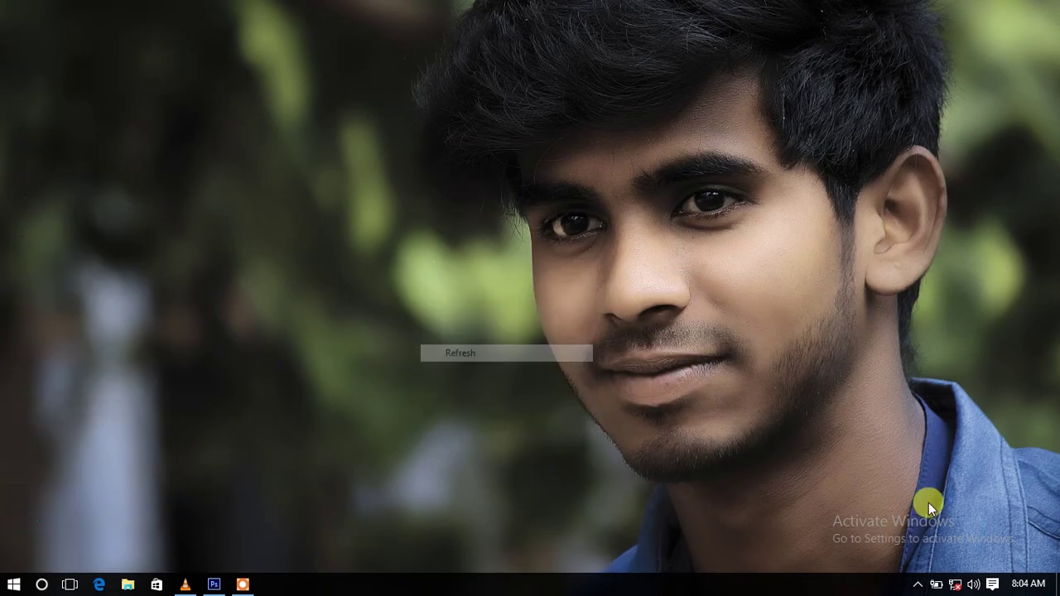